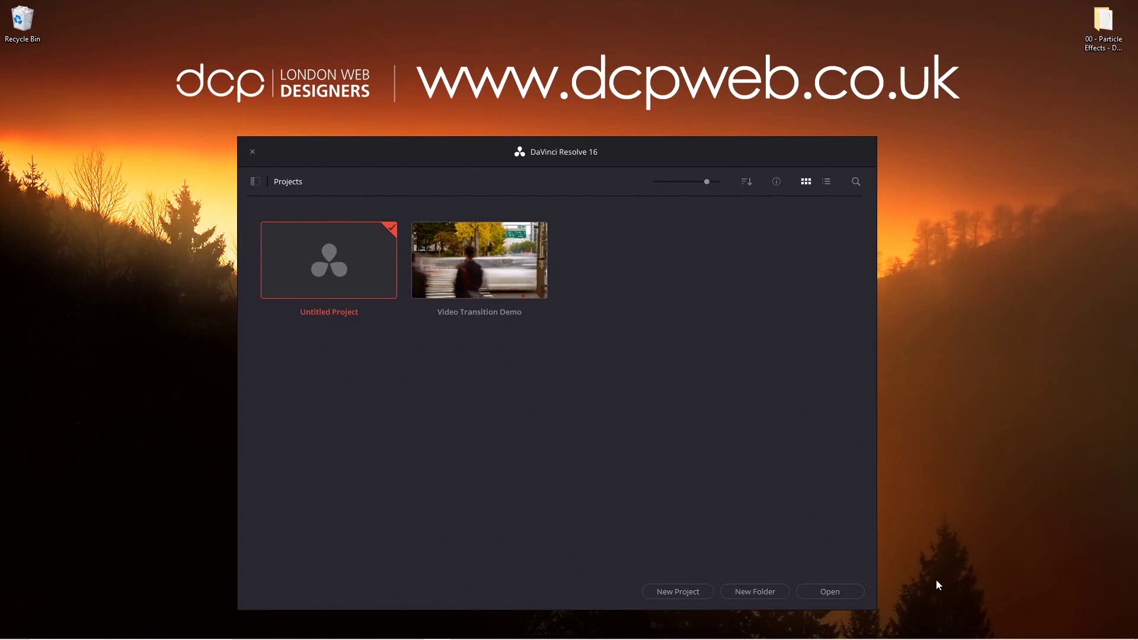
# Step: Create a new project named Particle Effects Demo and open its Media page
pyautogui.click(676, 592)
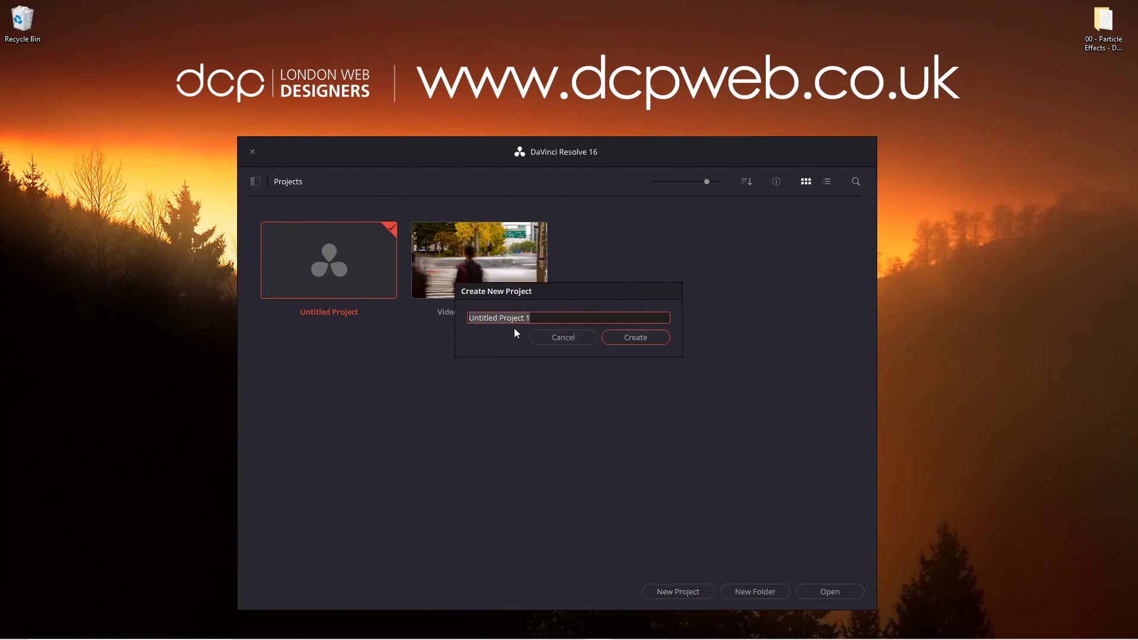
pyautogui.write('Particle Effects Demo')
pyautogui.click(635, 338)
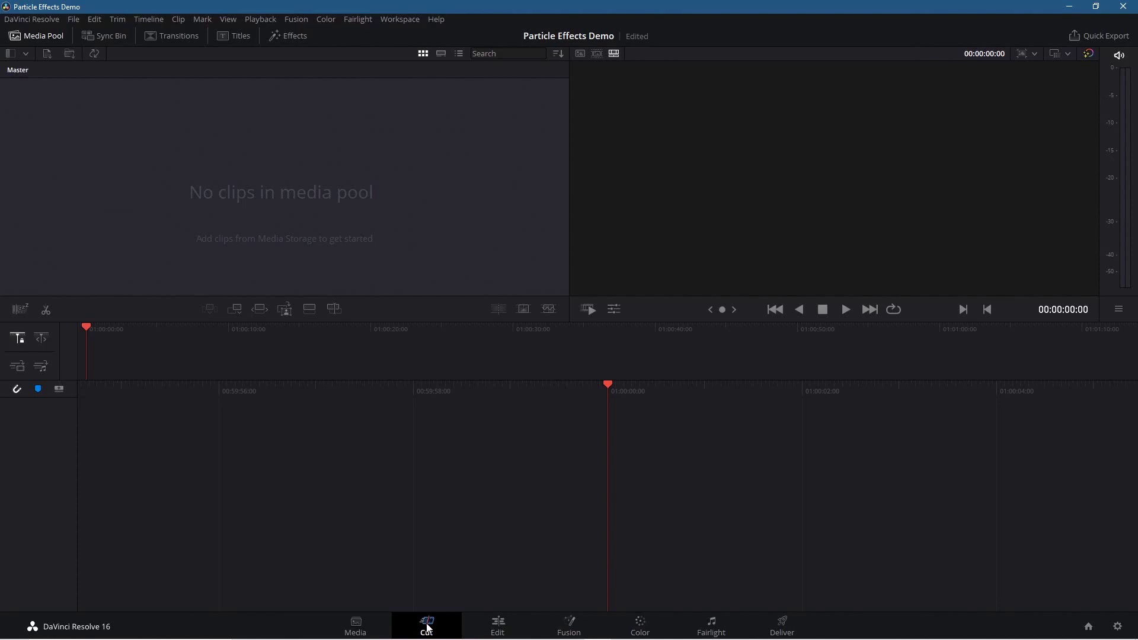
pyautogui.click(357, 627)
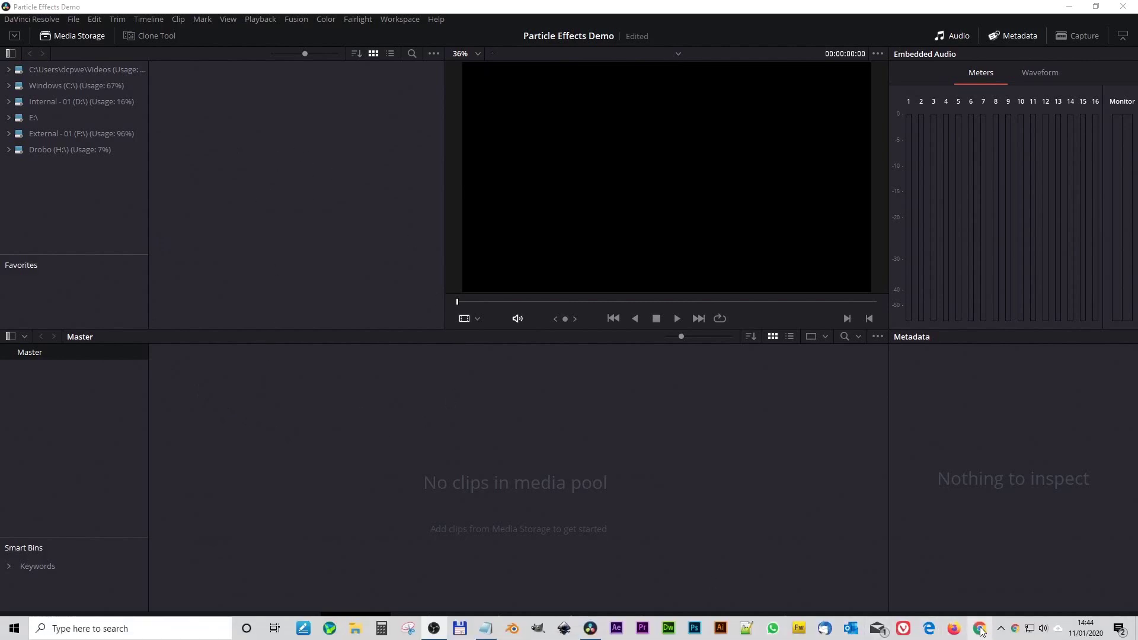
# Step: Switch to Chrome, open pixabay.com/photos/paint-makeup-girl-cosmetics-color-2985569/ and download the photo as a 1920×1280 JPG
pyautogui.click(978, 632)
pyautogui.write('https://pixabay.com/photos/paint-makeup-girl-cosmetics-color-2985569/')
pyautogui.press('Return')
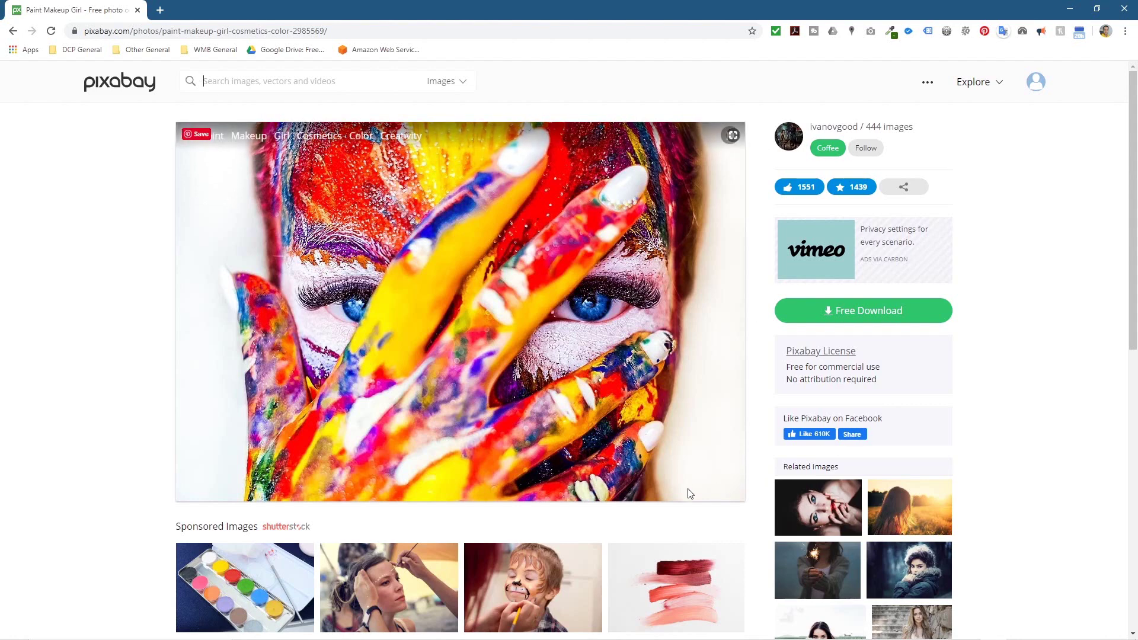
pyautogui.click(883, 314)
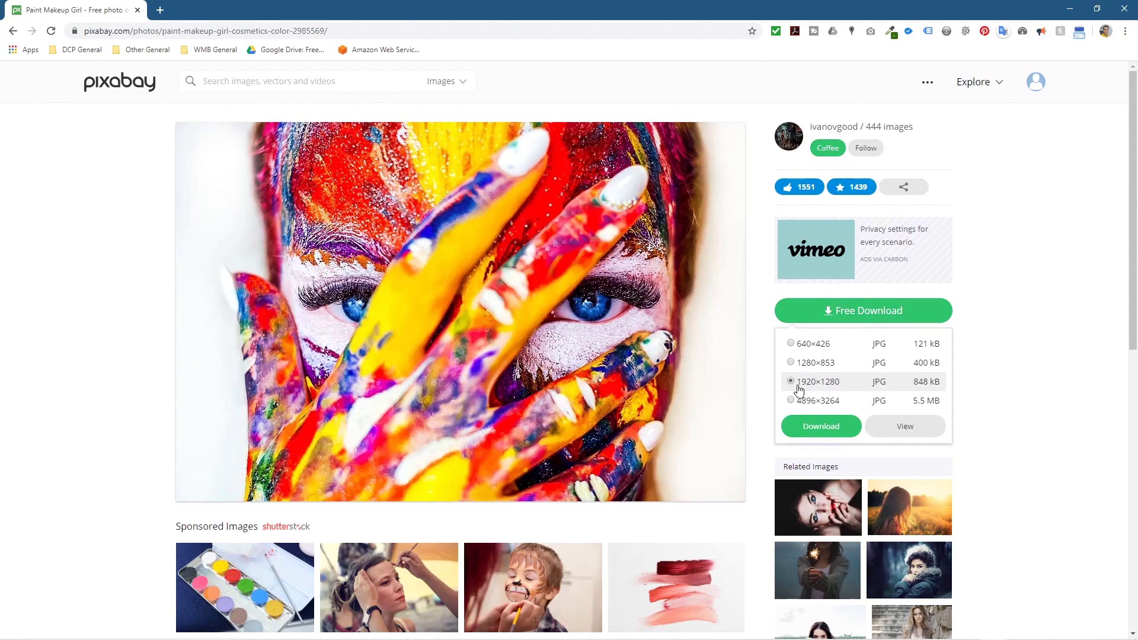
pyautogui.click(823, 428)
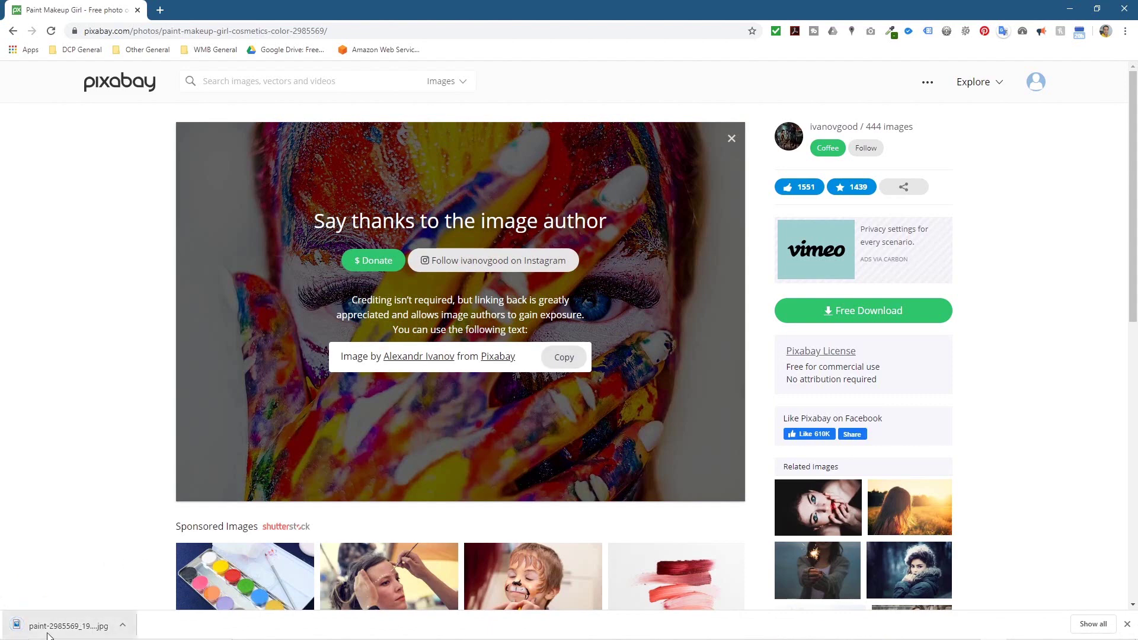
# Step: Copy the downloaded paint photo into the desktop folder 00 - Particle Effects - DaVinci Resolve 16.2 Tutorial and close the browser
pyautogui.moveTo(949, 18); pyautogui.dragTo(798, 49)
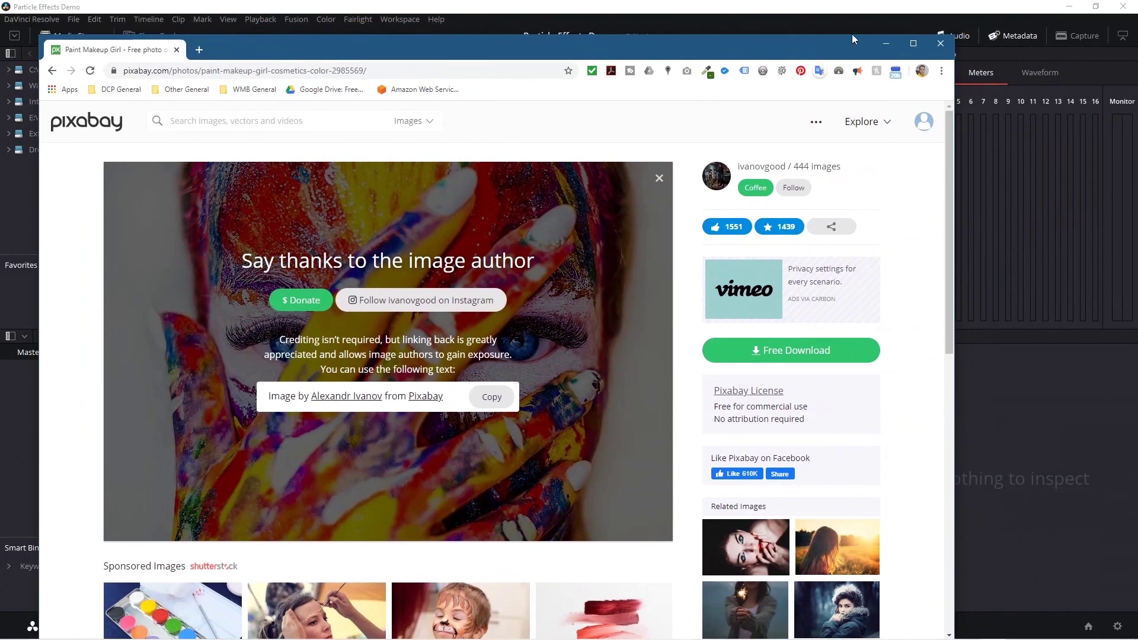
pyautogui.click(1070, 7)
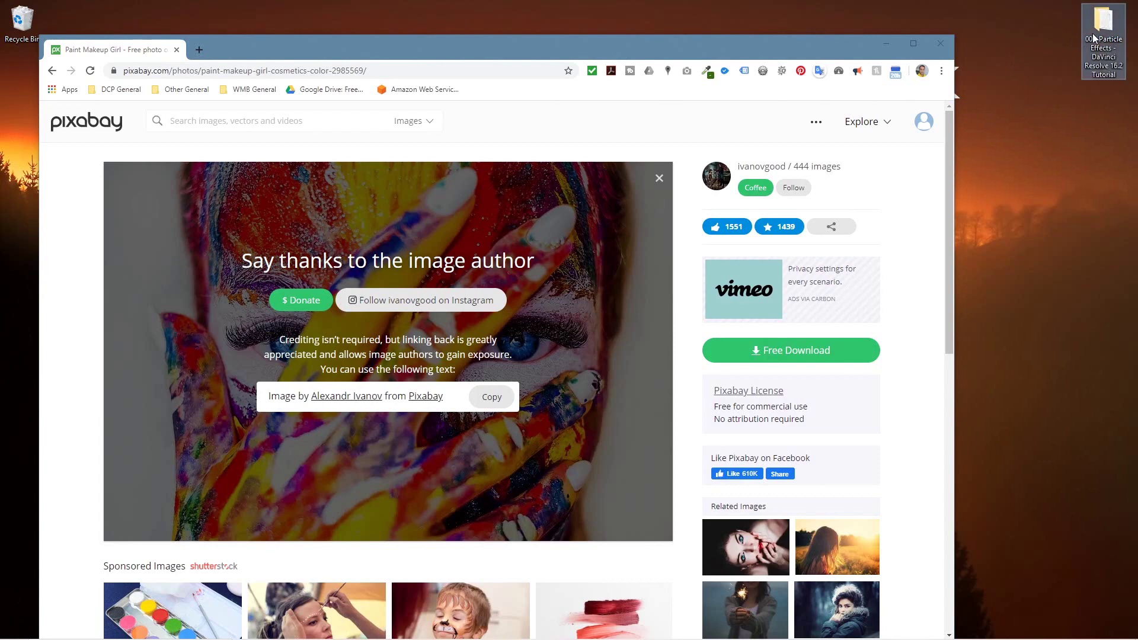
pyautogui.doubleClick(1102, 27)
pyautogui.moveTo(526, 36); pyautogui.dragTo(859, 22)
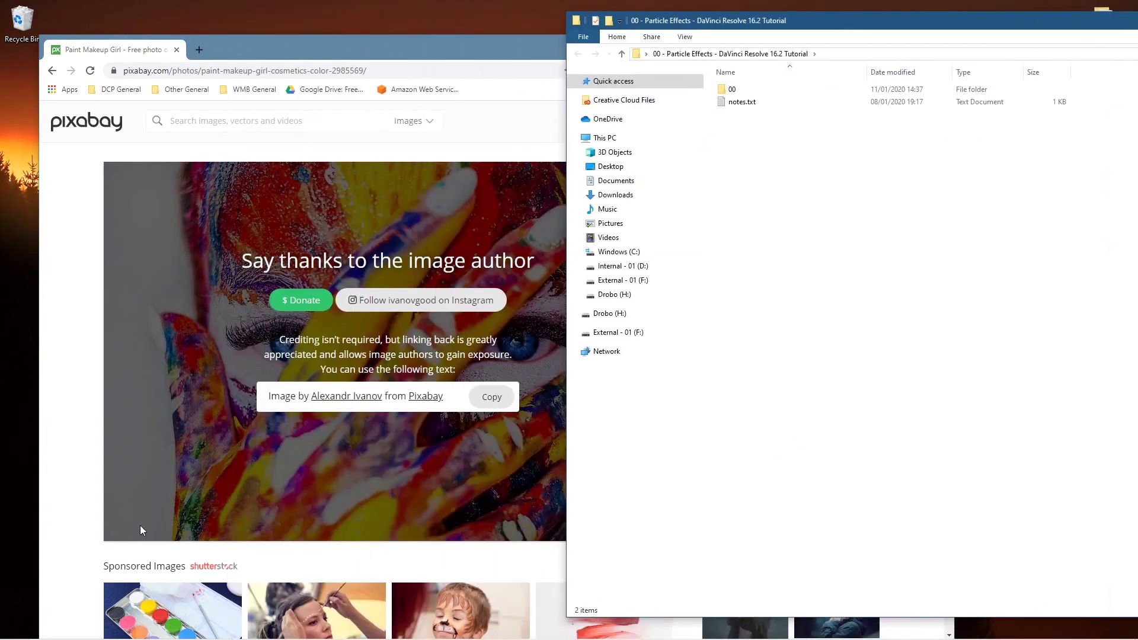
pyautogui.moveTo(340, 47); pyautogui.dragTo(313, 13)
pyautogui.moveTo(80, 622)
pyautogui.mouseDown()
pyautogui.moveTo(560, 542)
pyautogui.moveTo(1053, 262)
pyautogui.moveTo(1047, 255)
pyautogui.mouseUp()
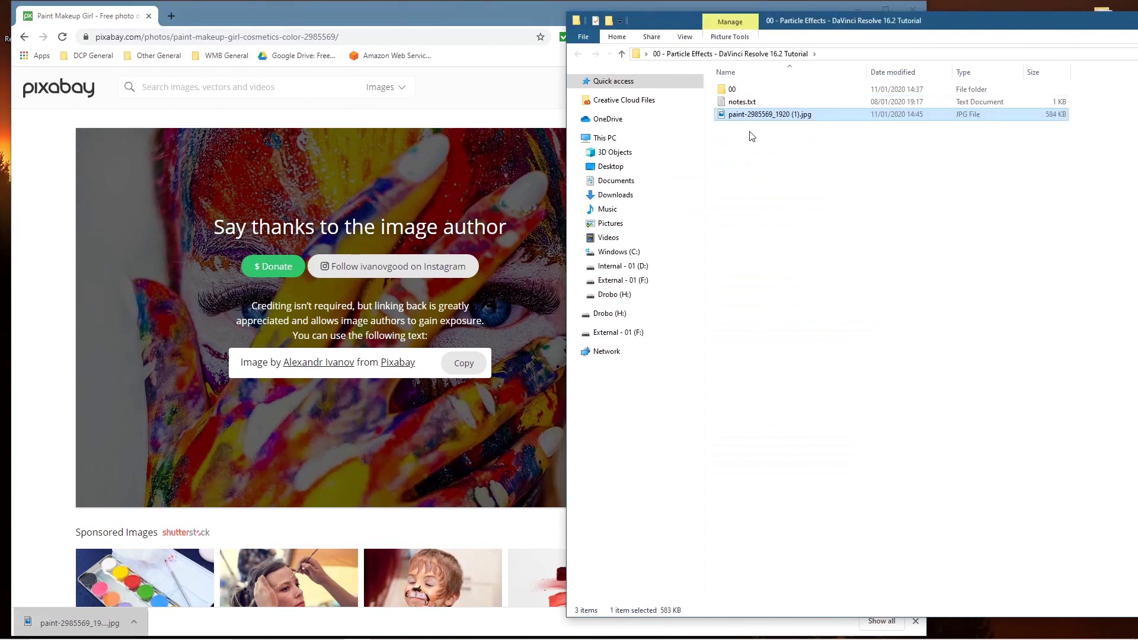
pyautogui.click(476, 22)
pyautogui.click(857, 10)
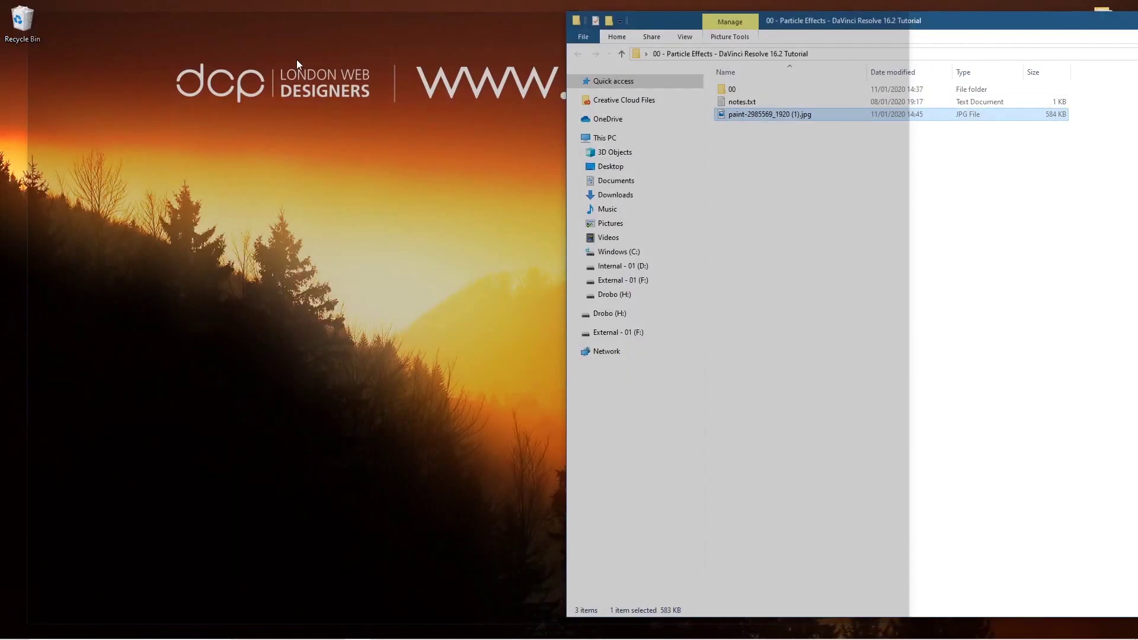
# Step: Maximize the folder window and check the pixel dimensions of the paint JPG in its file properties
pyautogui.moveTo(847, 23); pyautogui.dragTo(533, 0)
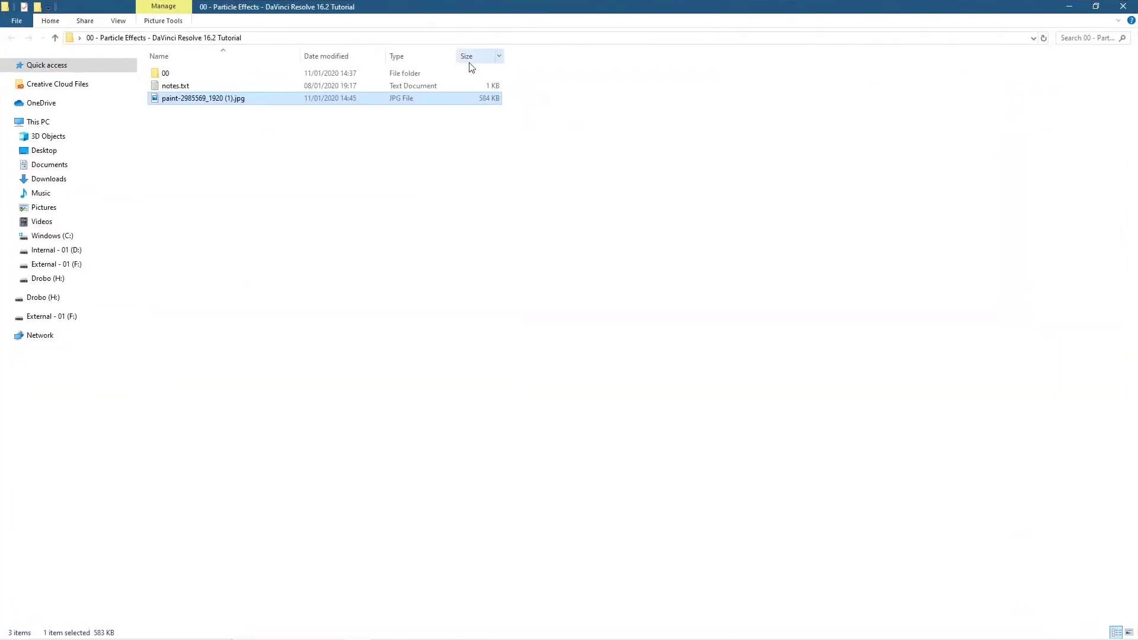
pyautogui.rightClick(175, 103)
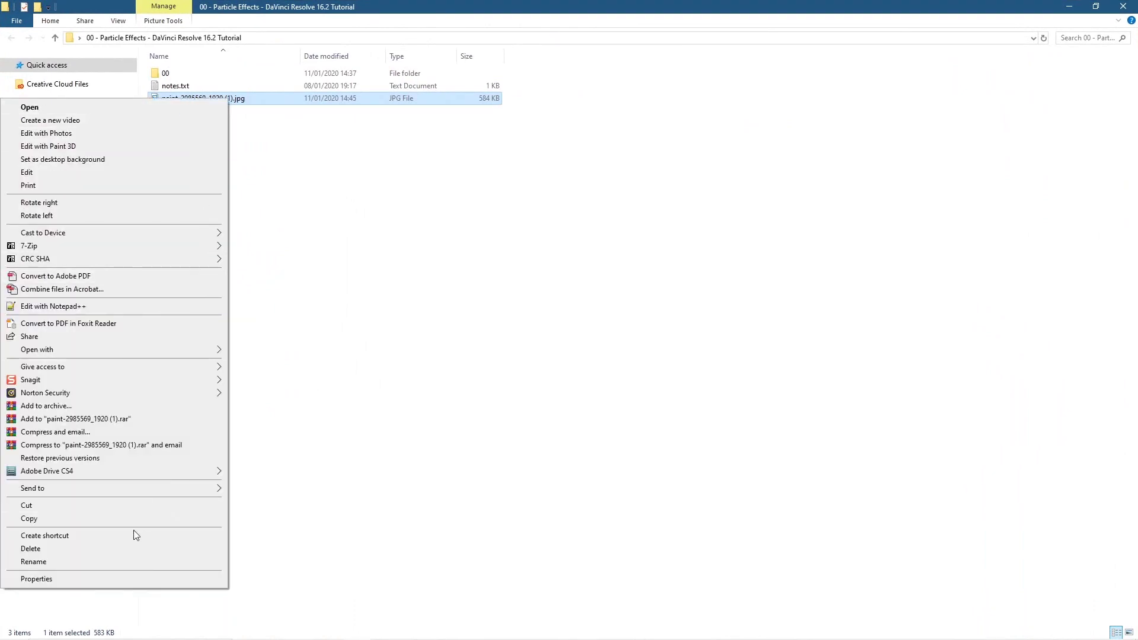
pyautogui.click(131, 579)
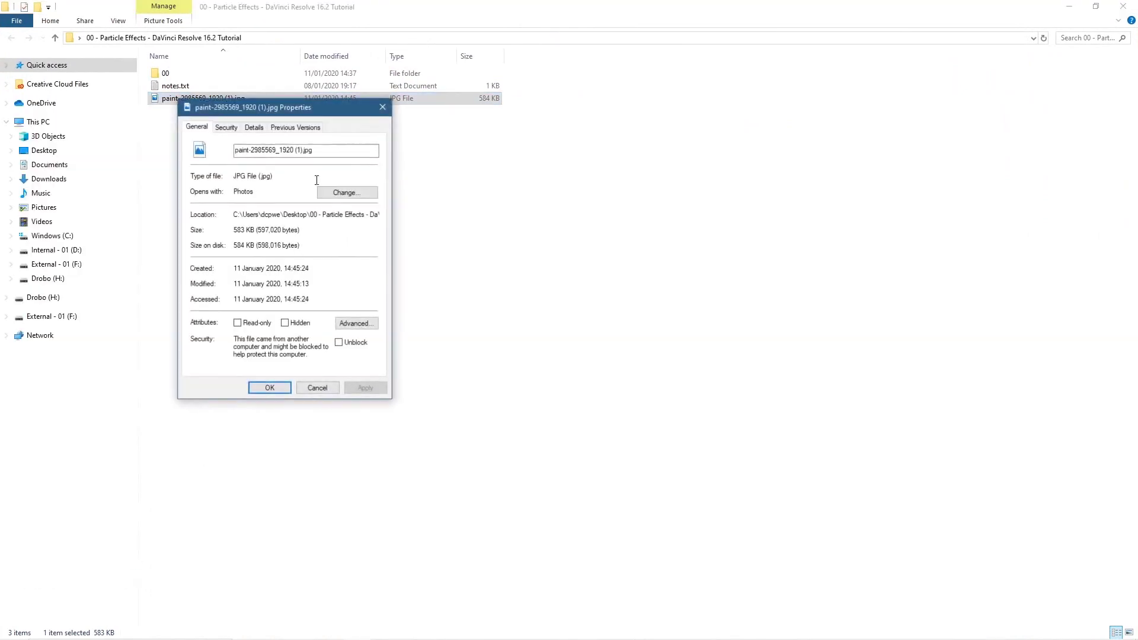
pyautogui.click(253, 127)
pyautogui.scroll(-3, 300, 349)
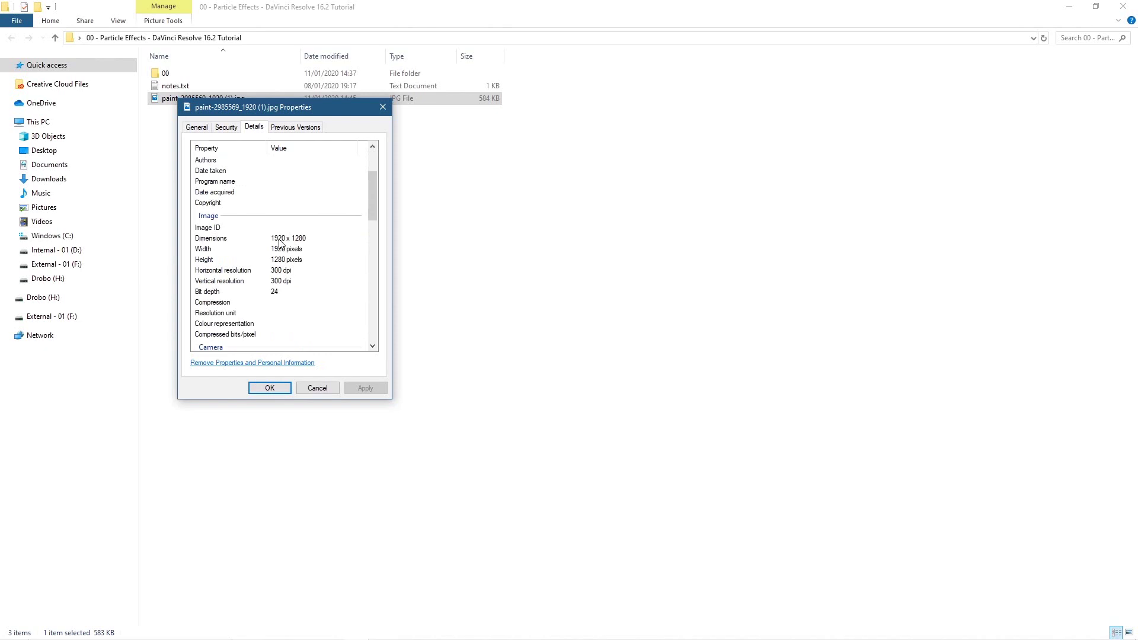
pyautogui.click(382, 106)
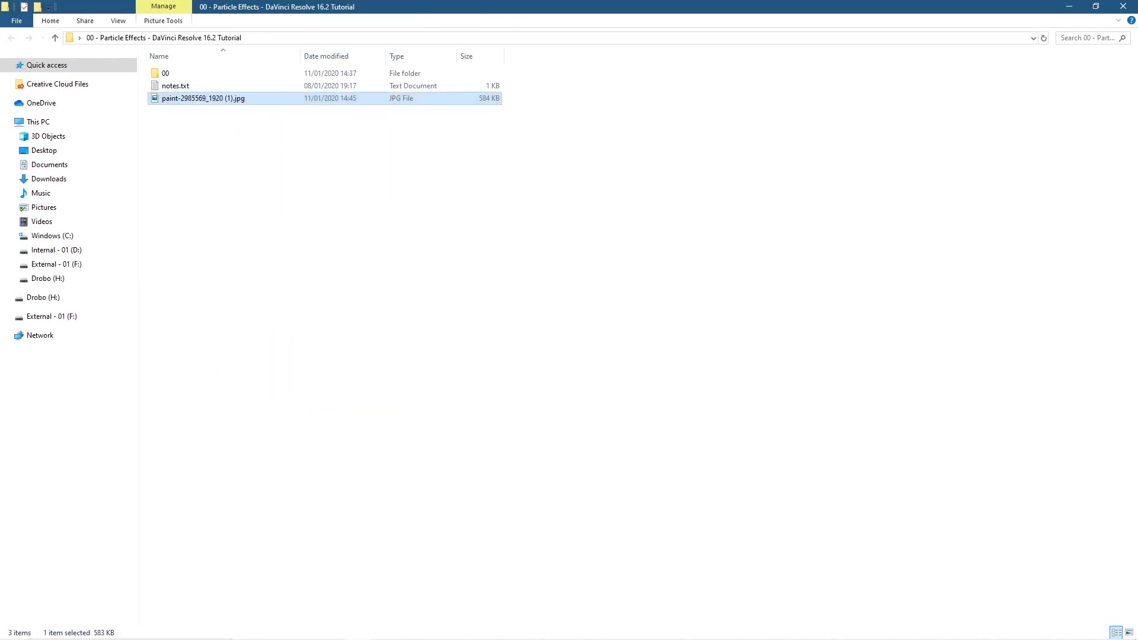
# Step: Switch to GIMP and create a new 1920 × 1080 px image at 72 pixels/in, filled with transparency
pyautogui.moveTo(668, 636)
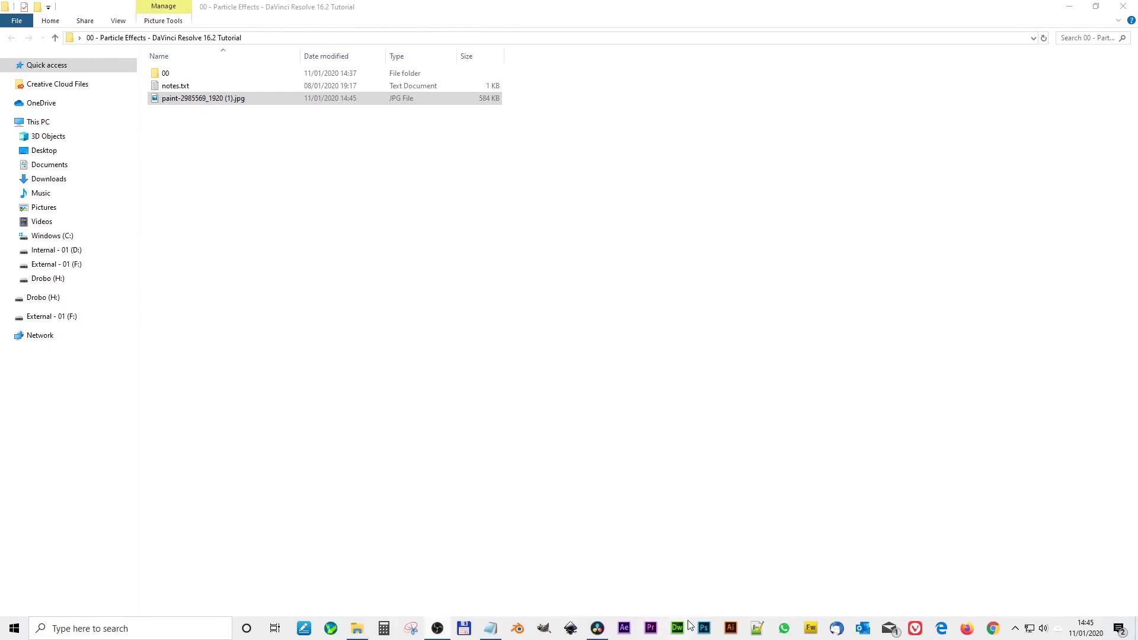
pyautogui.click(543, 629)
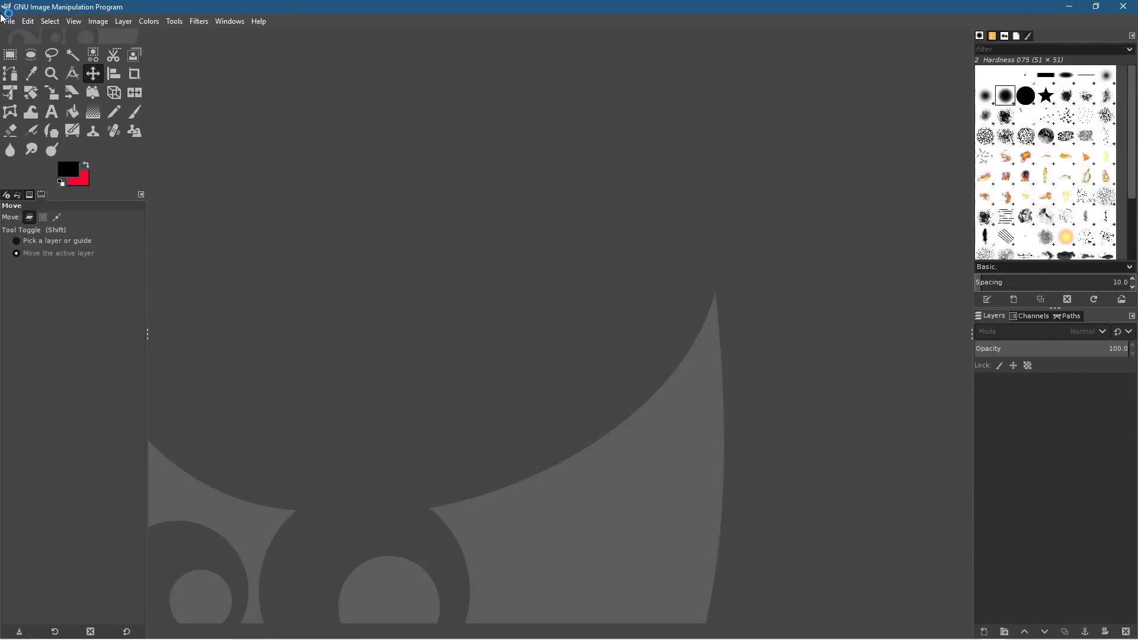
pyautogui.click(10, 20)
pyautogui.click(16, 37)
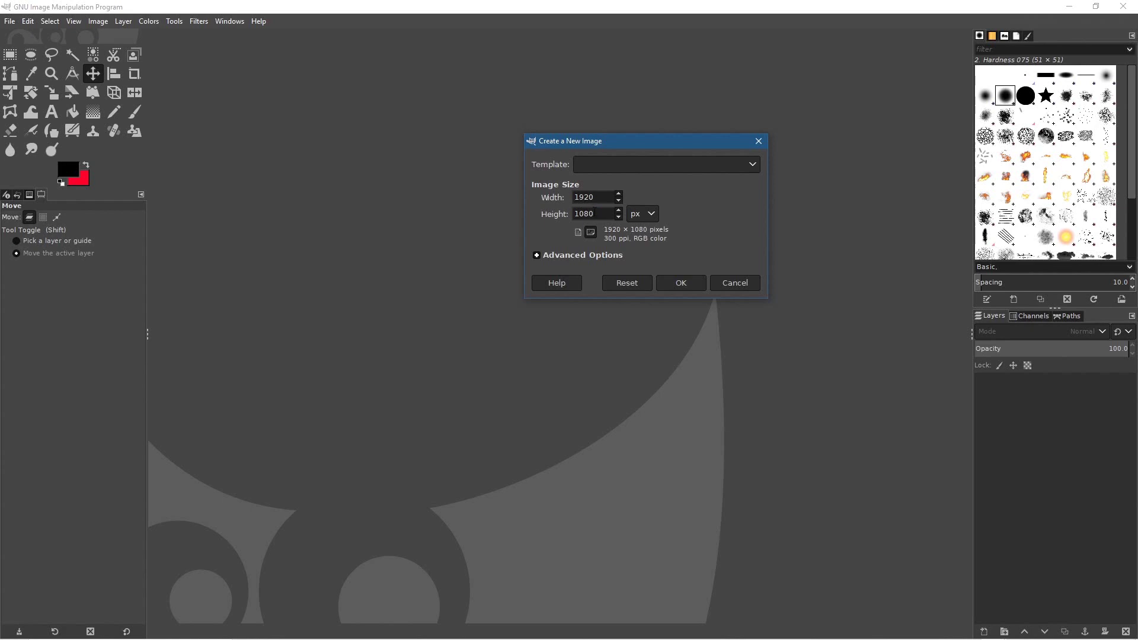
pyautogui.click(601, 216)
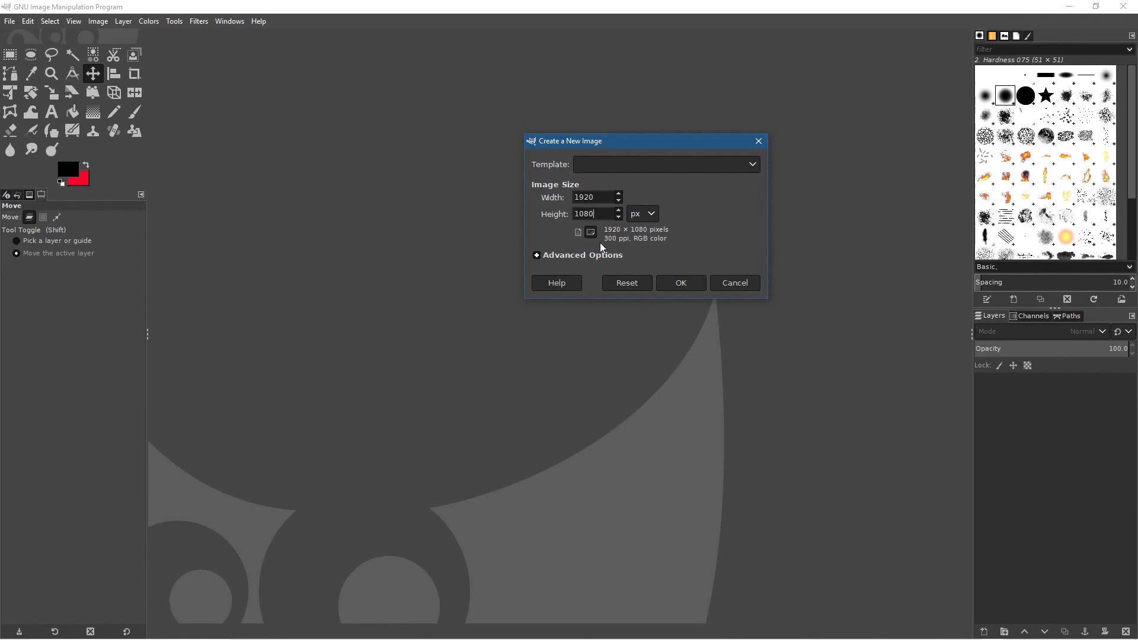
pyautogui.click(569, 255)
pyautogui.press('Tab')
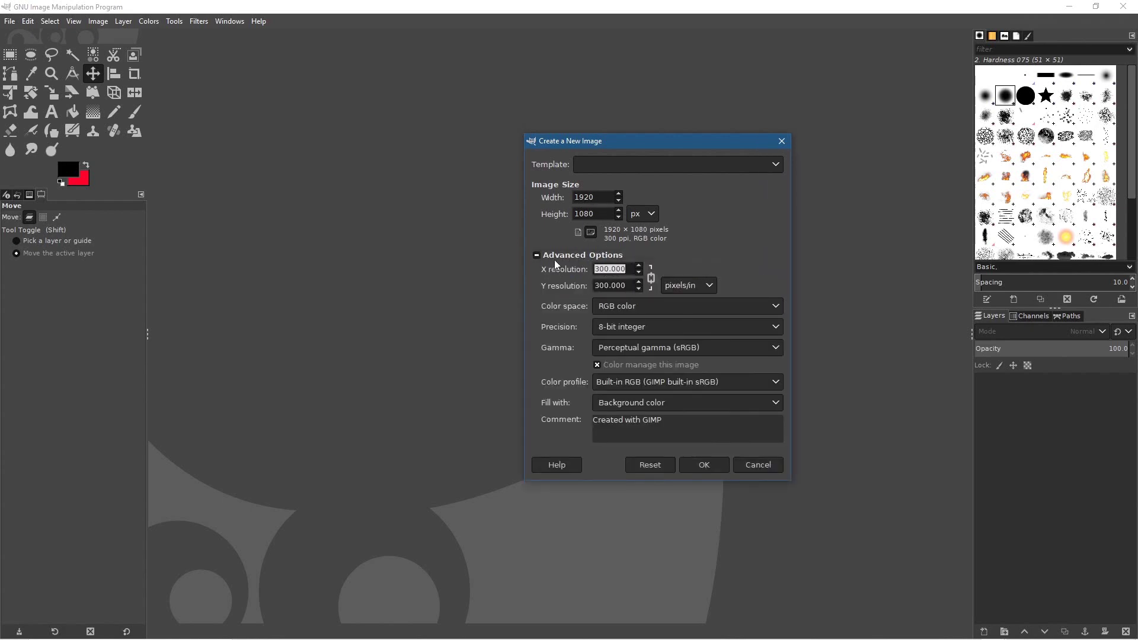
pyautogui.write('72')
pyautogui.click(618, 285)
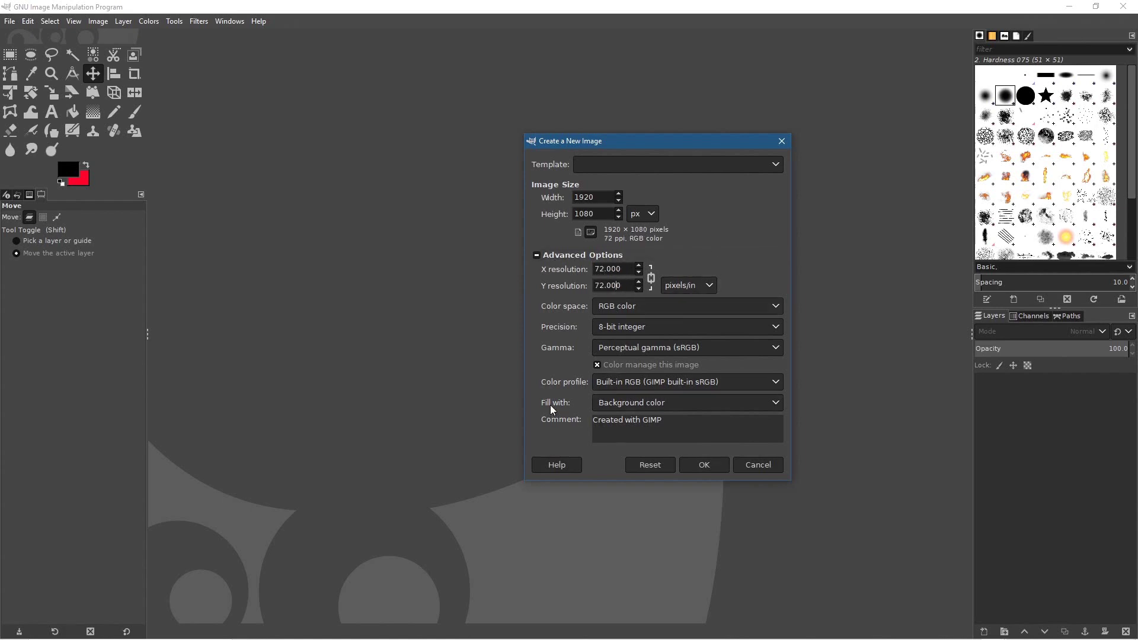
pyautogui.click(598, 406)
pyautogui.click(616, 437)
pyautogui.click(701, 465)
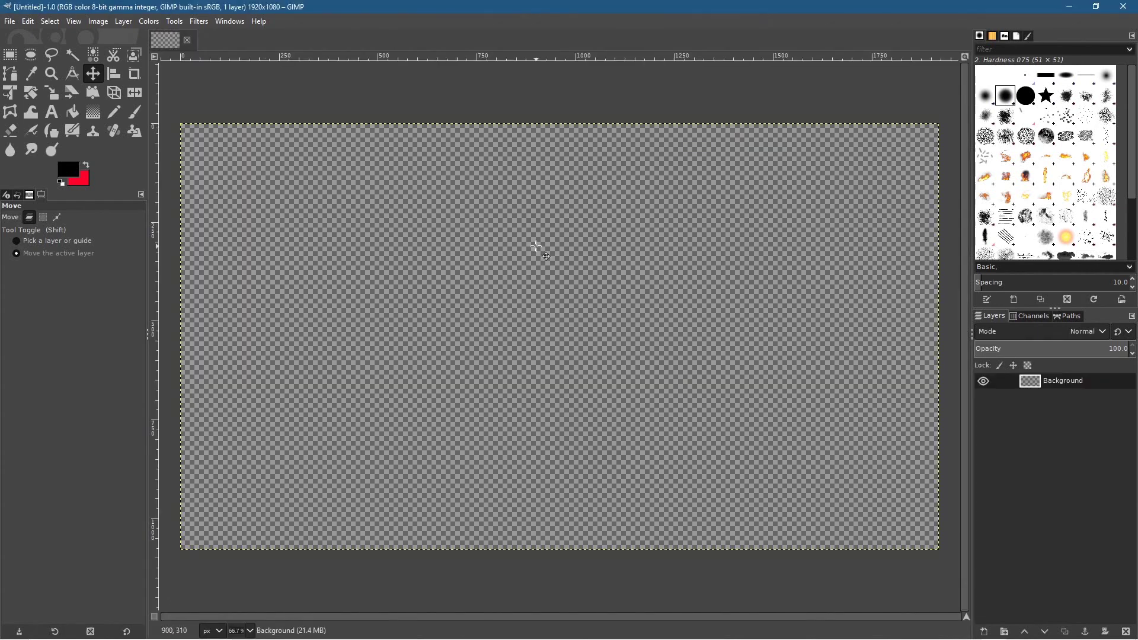
# Step: Bring paint-2985569_1920 (1).jpg from the tutorial folder into the blank GIMP image as a new layer
pyautogui.hotkey('alt', 'Tab')
pyautogui.press('Tab')
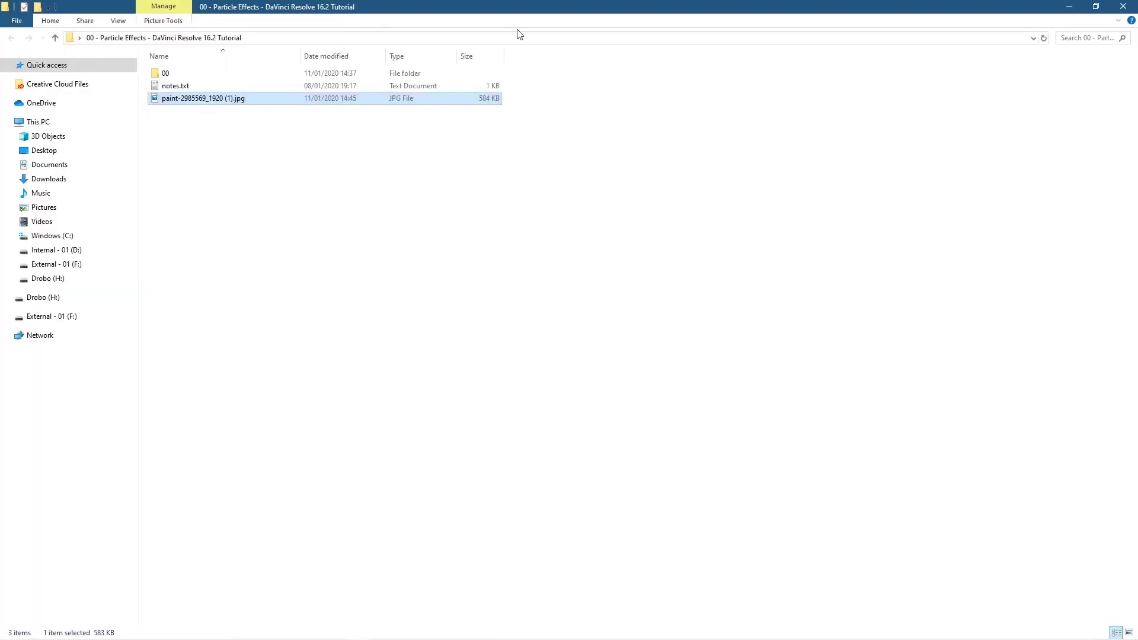
pyautogui.moveTo(511, 5); pyautogui.dragTo(981, 101)
pyautogui.moveTo(770, 195); pyautogui.dragTo(425, 301)
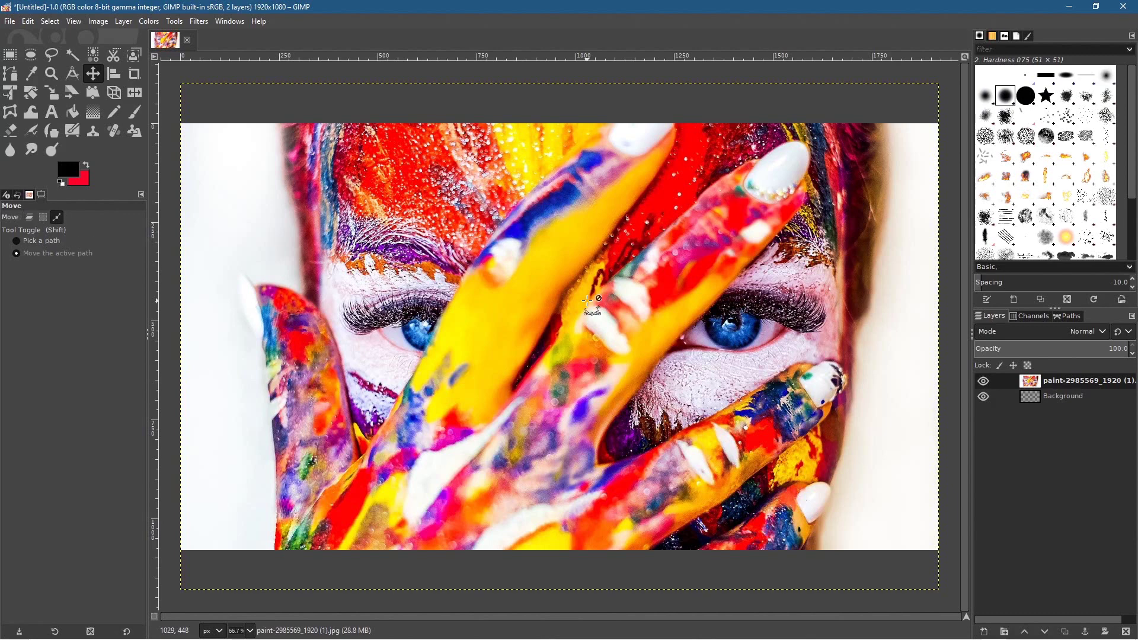
# Step: Try different vertical positions of the photo layer within the canvas by nudging it up and down
pyautogui.scroll(-1, 587, 301)
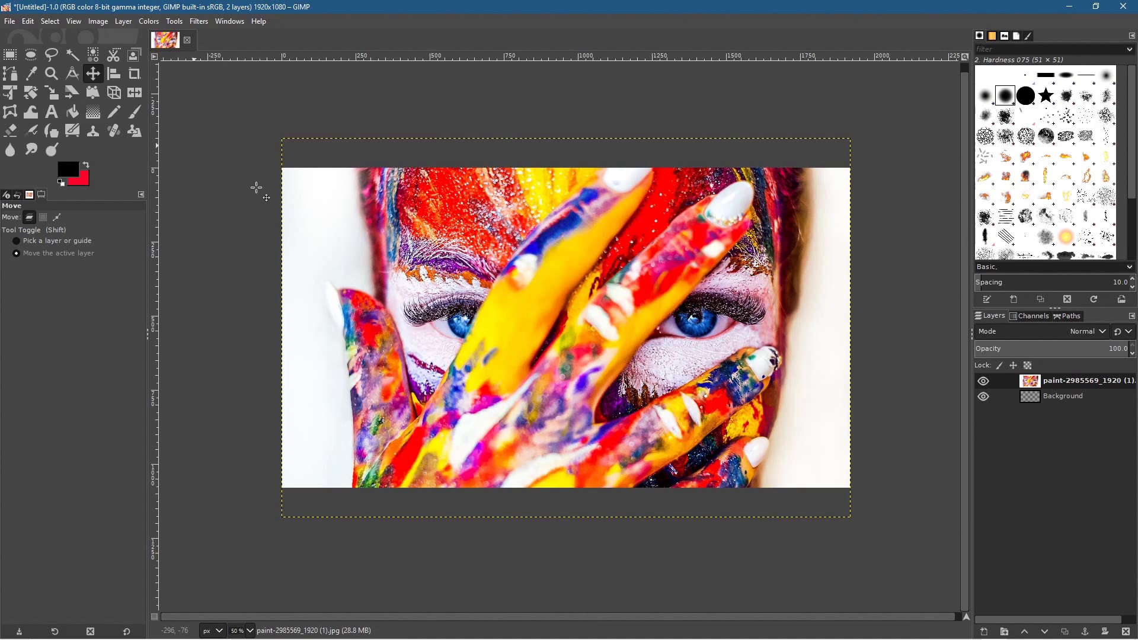
pyautogui.press('shift')
pyautogui.hotkey('shift', 'Down')
pyautogui.hotkey('shift', 'Down')
pyautogui.hotkey('shift', 'Up')
pyautogui.hotkey('shift', 'Up')
pyautogui.hotkey('shift', 'Up')
pyautogui.hotkey('shift', 'Up')
pyautogui.hotkey('shift', 'Down')
pyautogui.hotkey('shift', 'Down')
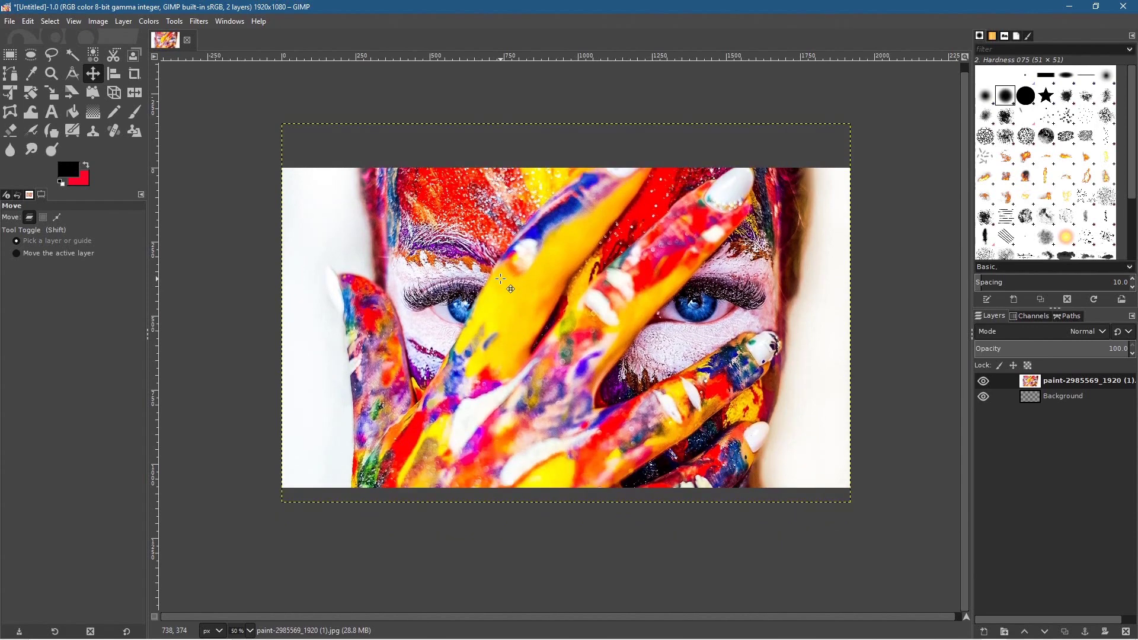
pyautogui.hotkey('shift', 'Up')
pyautogui.hotkey('shift', 'Up')
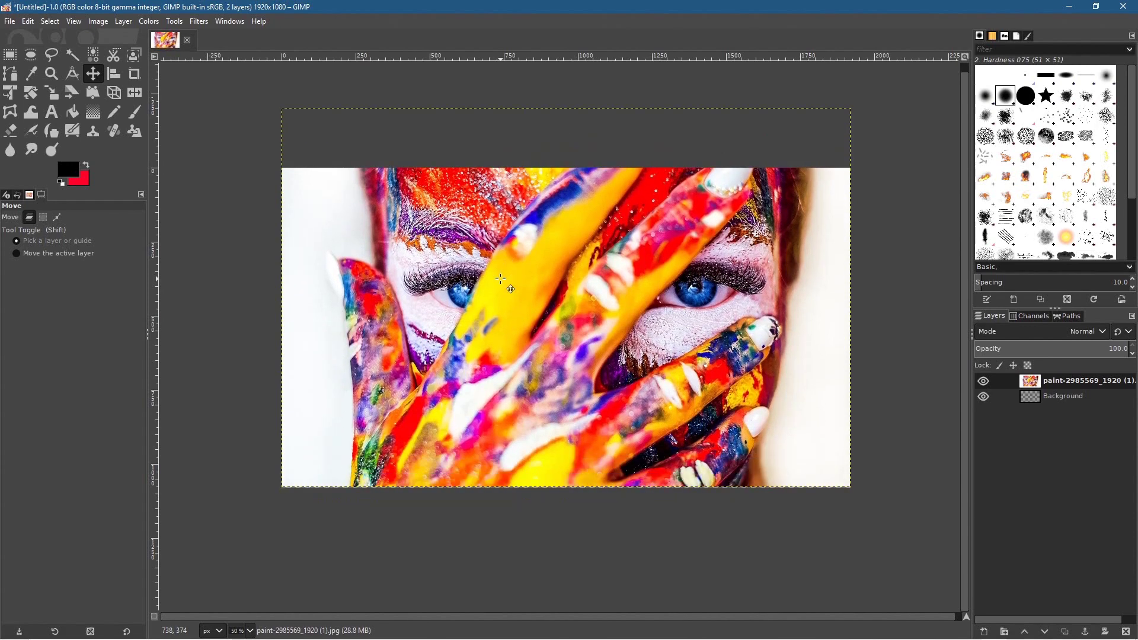
pyautogui.hotkey('shift', 'Down')
pyautogui.hotkey('shift', 'Down')
pyautogui.hotkey('shift', 'Down')
pyautogui.hotkey('shift', 'Up')
pyautogui.hotkey('shift', 'Up')
pyautogui.hotkey('shift', 'Down')
pyautogui.press('shift')
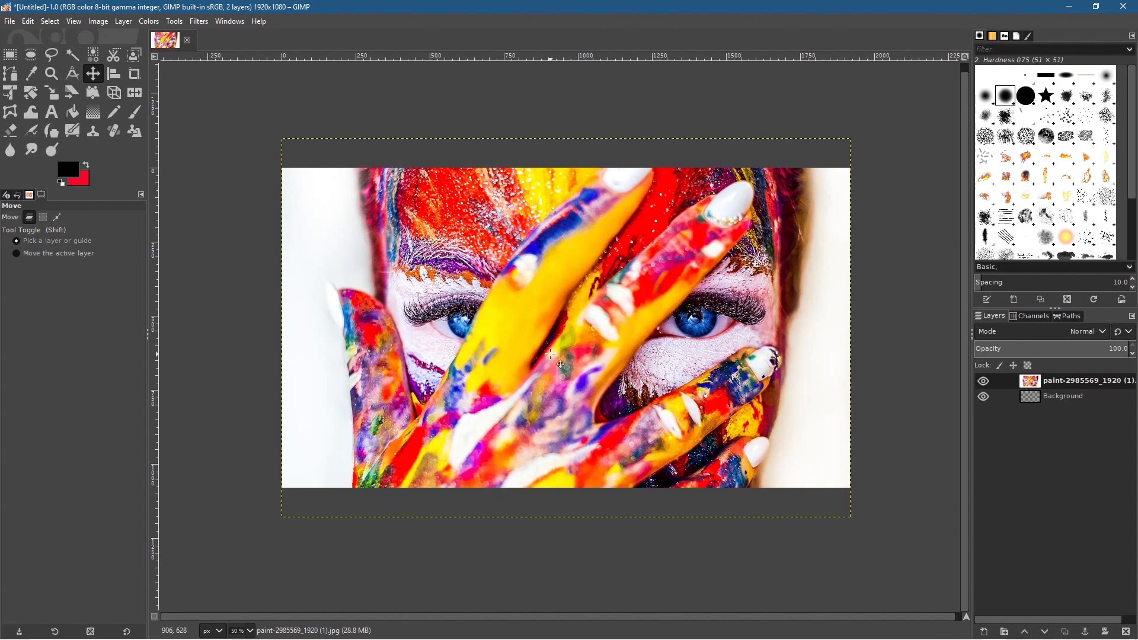
pyautogui.hotkey('shift', 'Up')
pyautogui.hotkey('shift', 'Down')
pyautogui.press('shift')
# Step: Export the image as face-01.png into the 00 - Particle Effects - DaVinci Resolve 16.2 Tutorial folder with the default PNG options
pyautogui.click(10, 22)
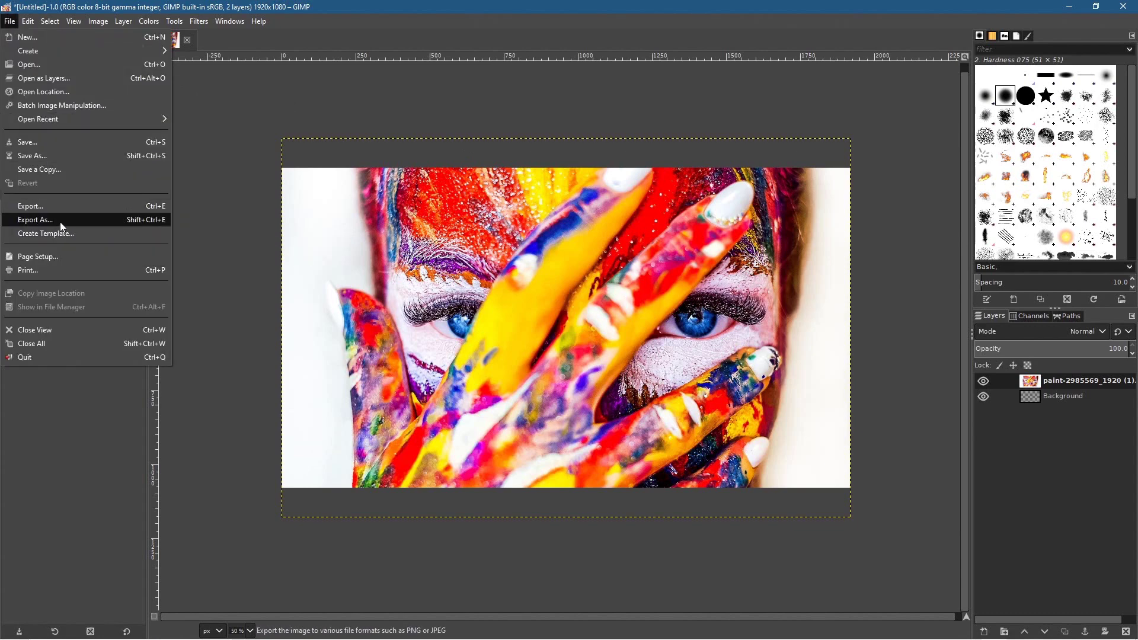
pyautogui.click(59, 221)
pyautogui.click(51, 139)
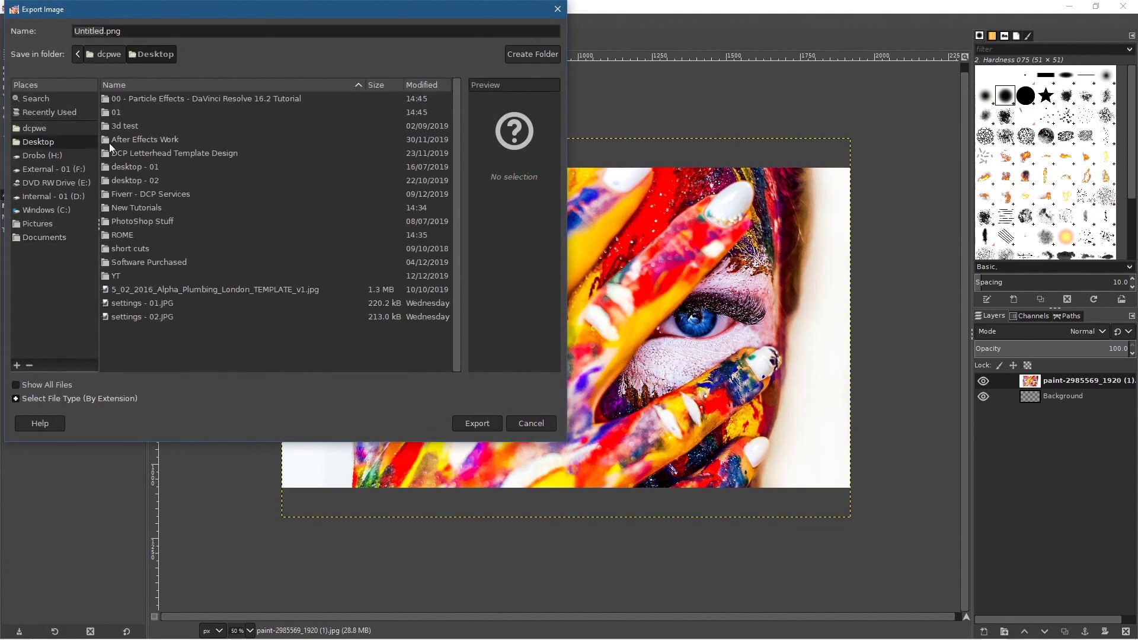
pyautogui.doubleClick(164, 100)
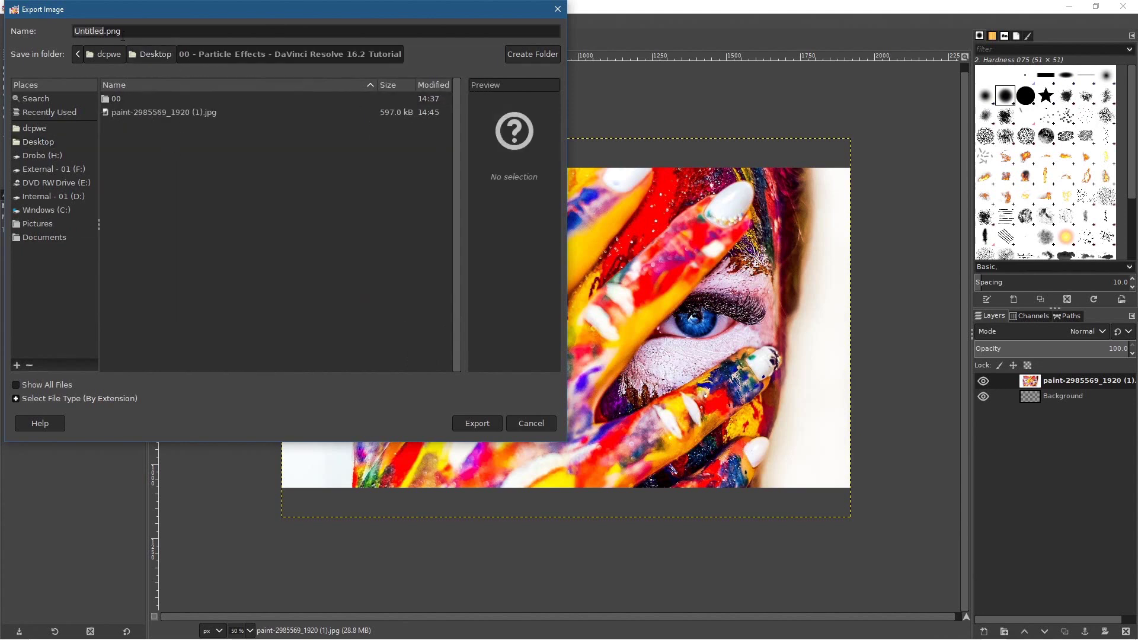
pyautogui.click(93, 398)
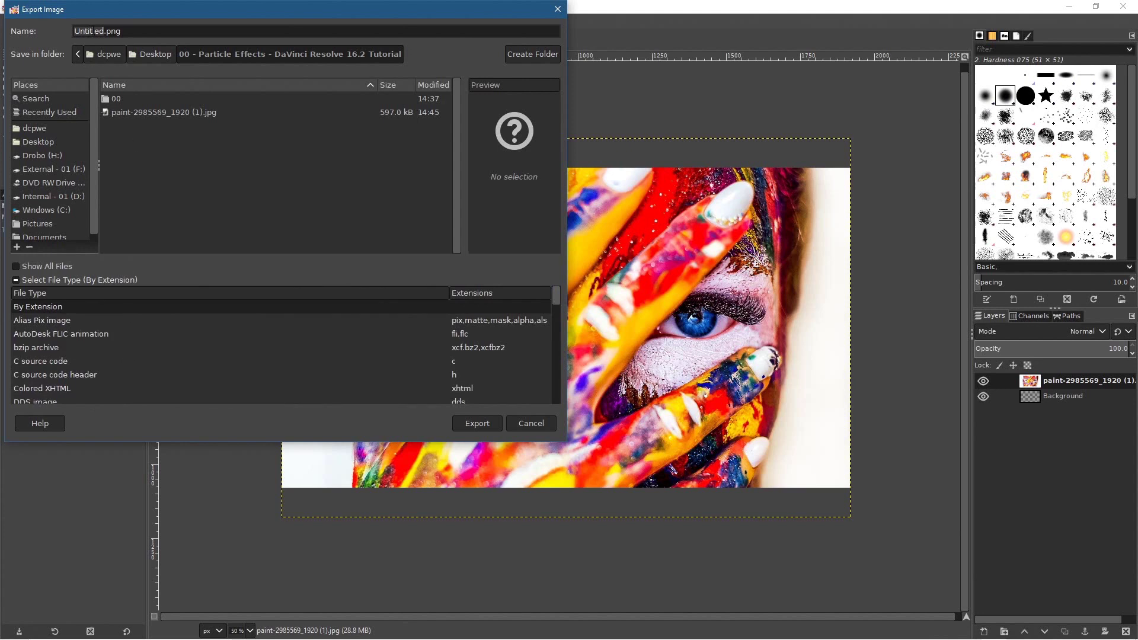
pyautogui.click(100, 31)
pyautogui.doubleClick(100, 31)
pyautogui.write('face-01')
pyautogui.click(477, 424)
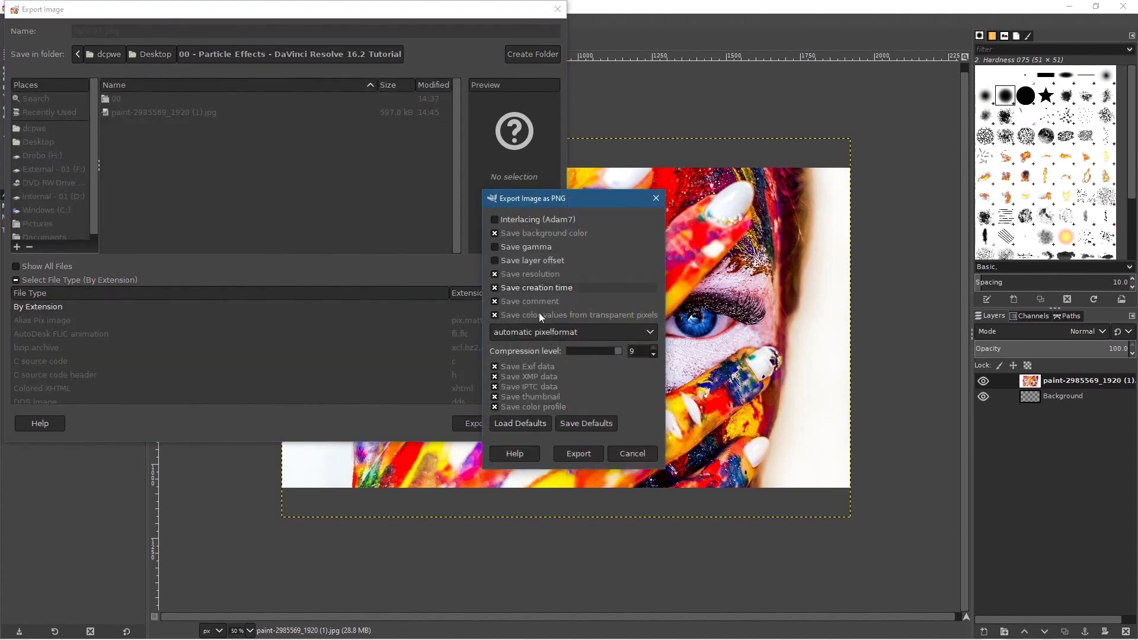
pyautogui.click(578, 454)
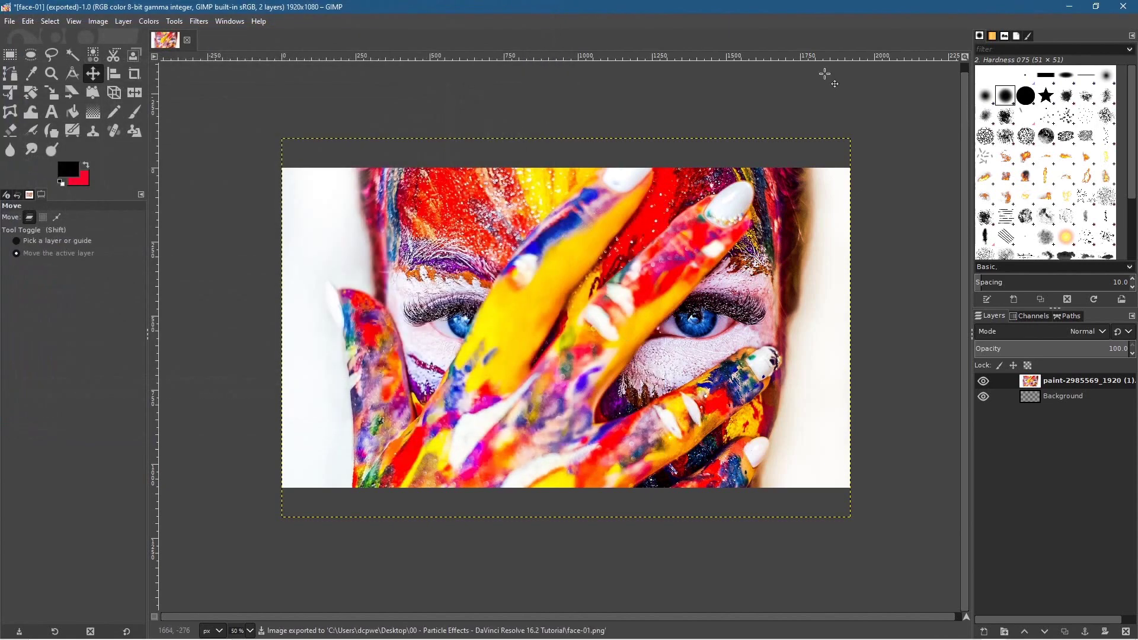
# Step: Quit GIMP, discarding the unsaved changes, and inspect the exported face-01.png in the Photos viewer
pyautogui.click(1123, 6)
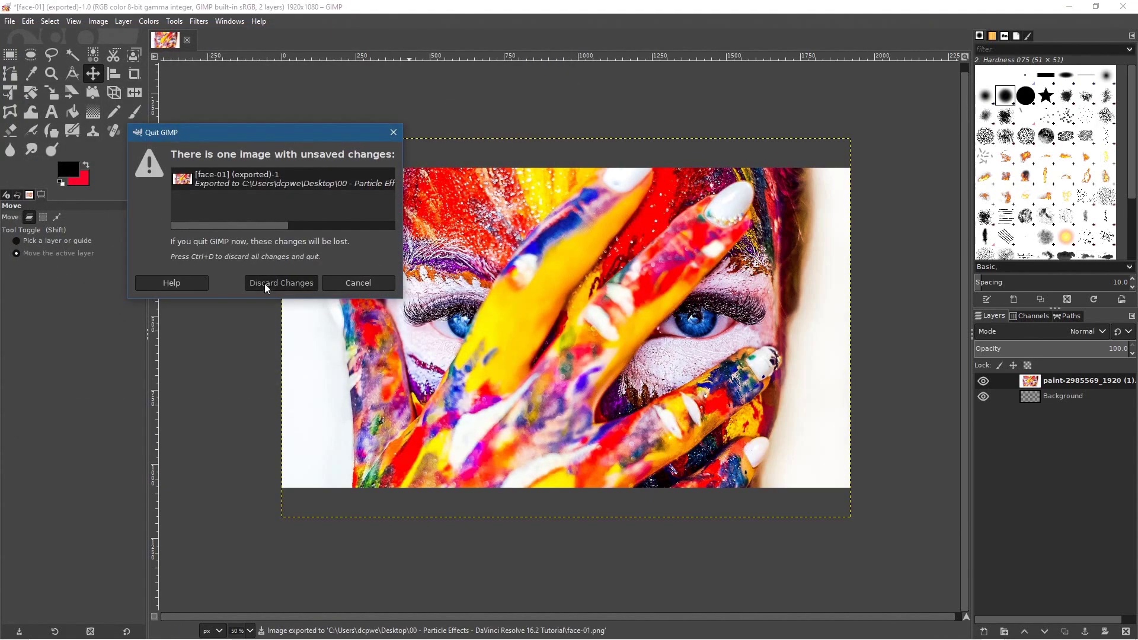
pyautogui.click(264, 282)
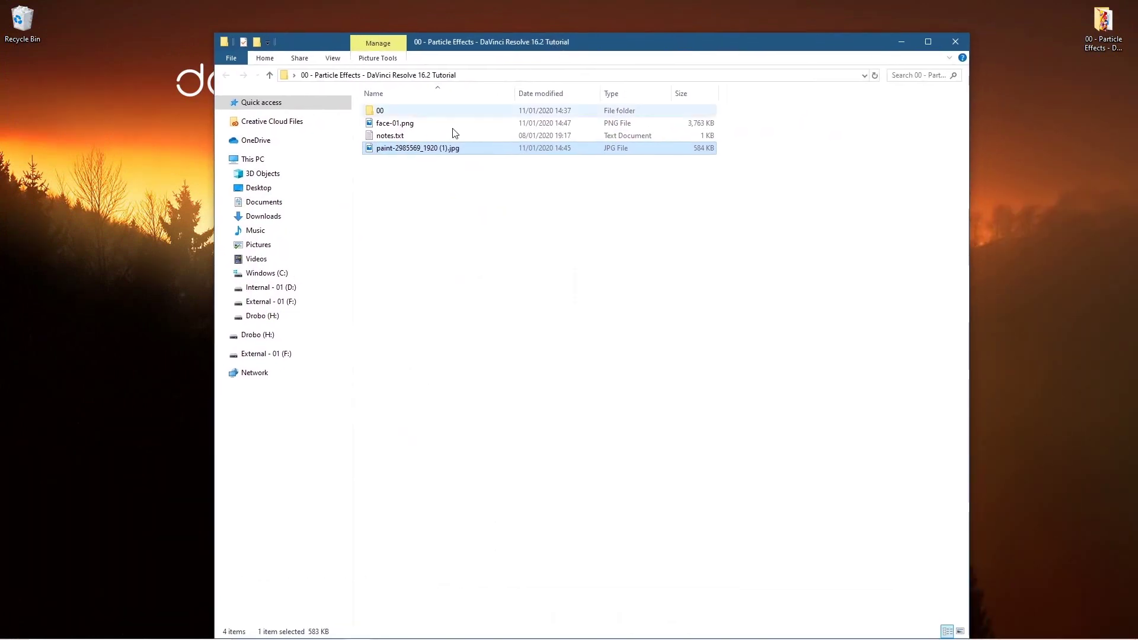
pyautogui.click(393, 124)
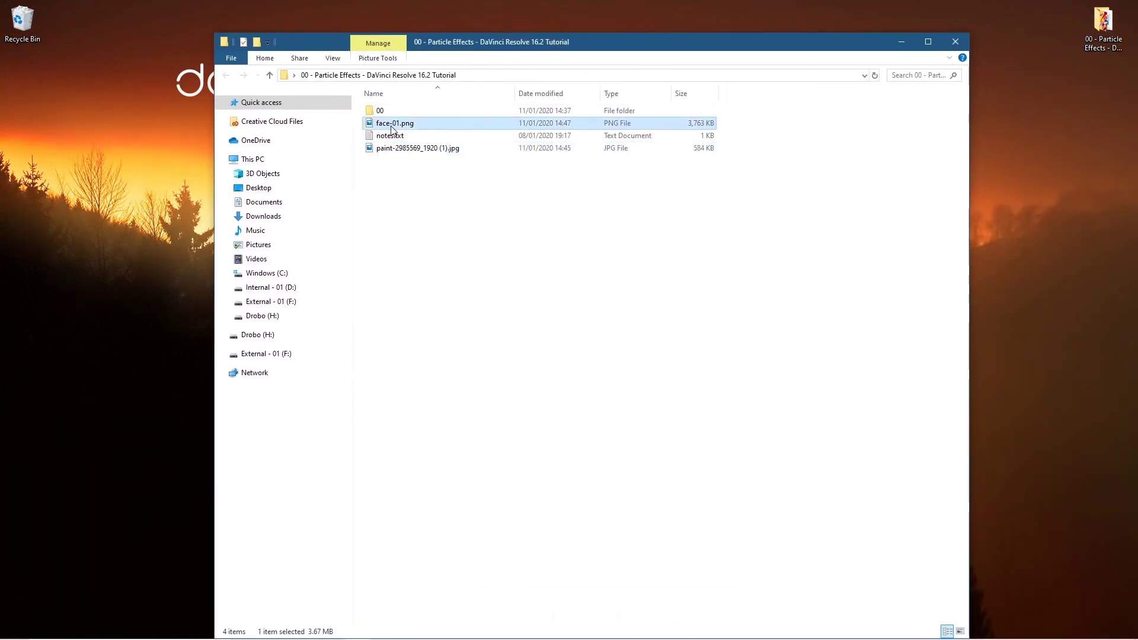
pyautogui.doubleClick(391, 126)
pyautogui.scroll(2, 758, 295)
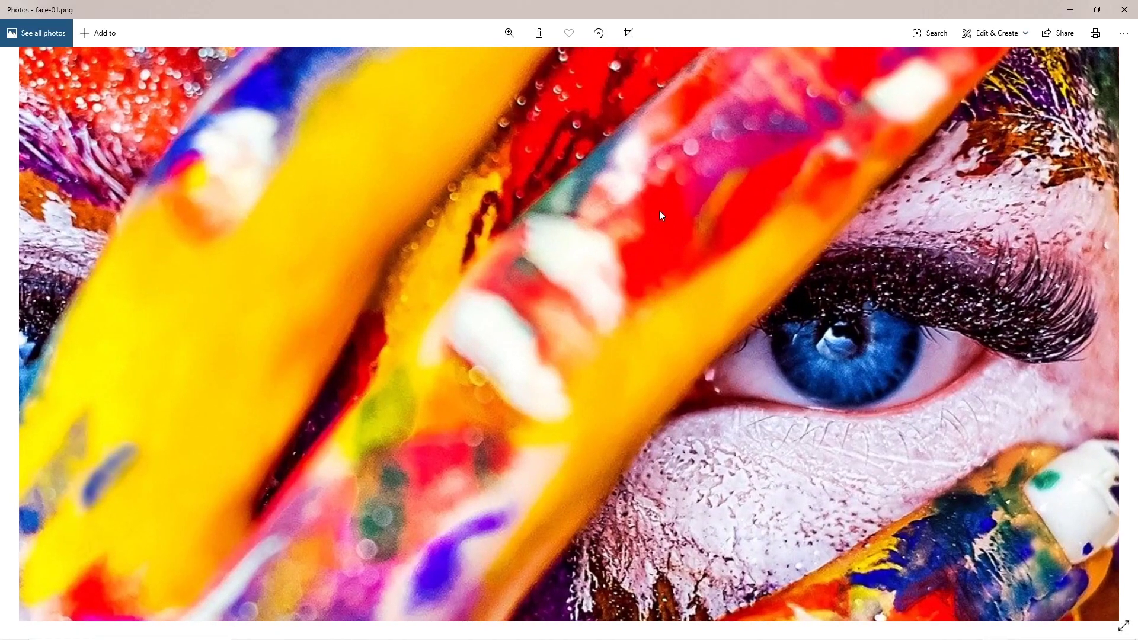
pyautogui.scroll(-2, 659, 211)
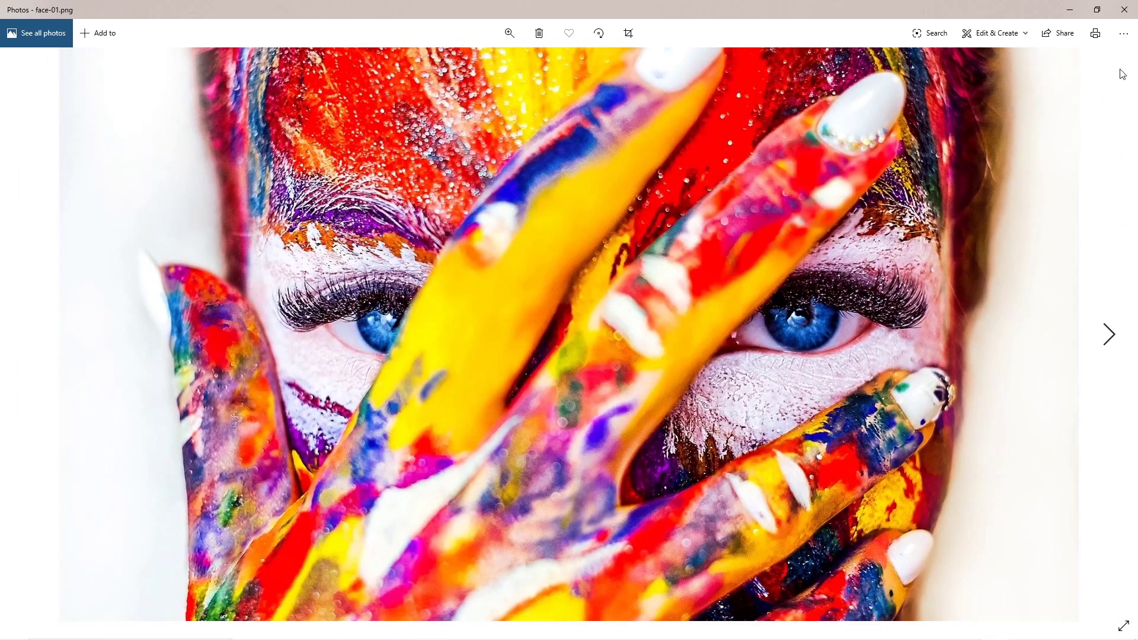
pyautogui.click(1114, 9)
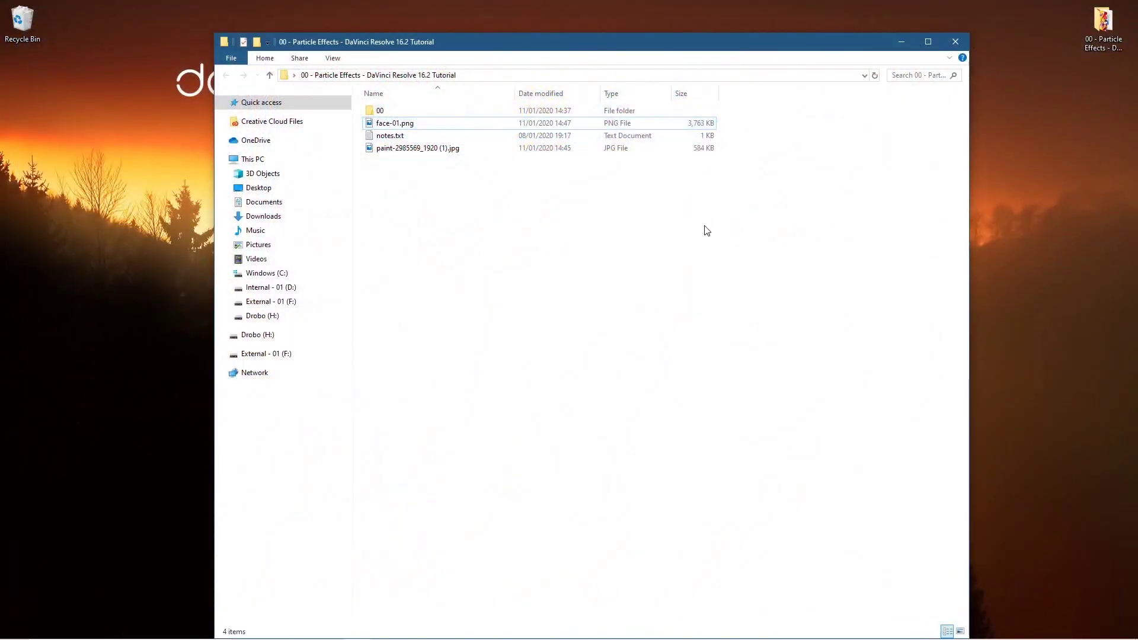
# Step: Switch to DaVinci Resolve and import face-01.png from the 00 - Particle Effects - DaVinci Resolve 16.2 Tutorial folder into the media pool
pyautogui.click(954, 43)
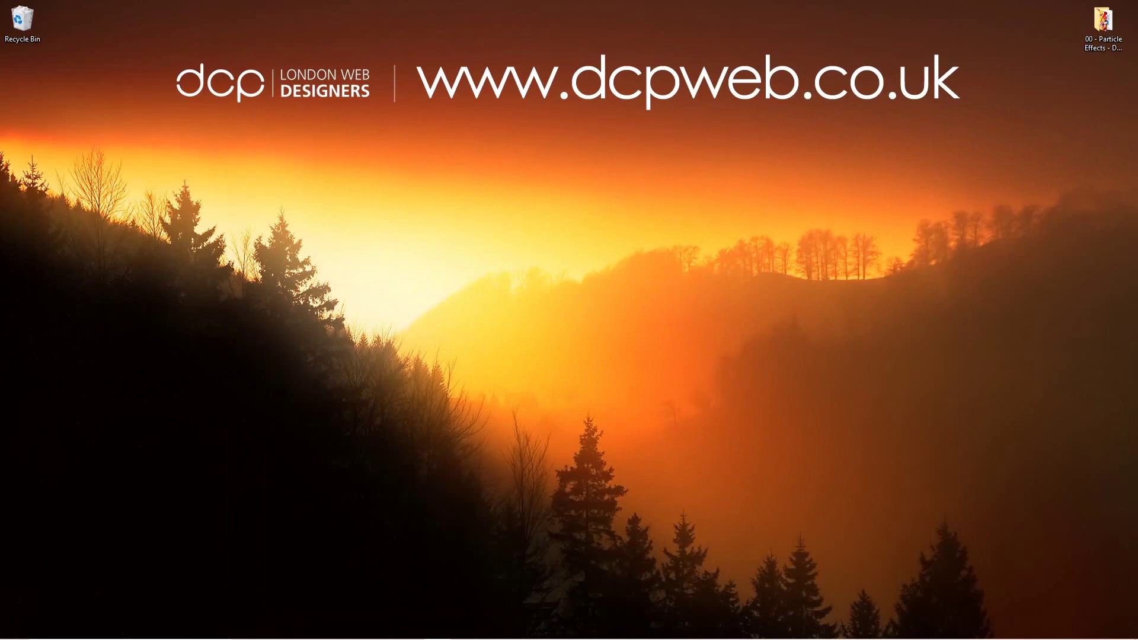
pyautogui.doubleClick(1103, 24)
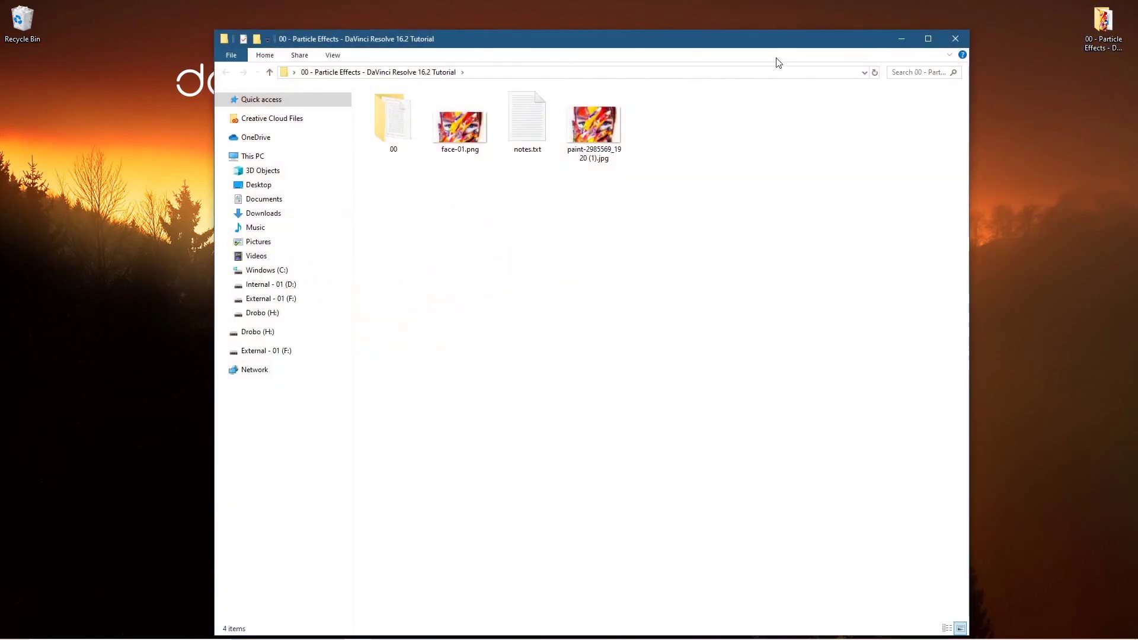
pyautogui.moveTo(652, 38); pyautogui.dragTo(1115, 54)
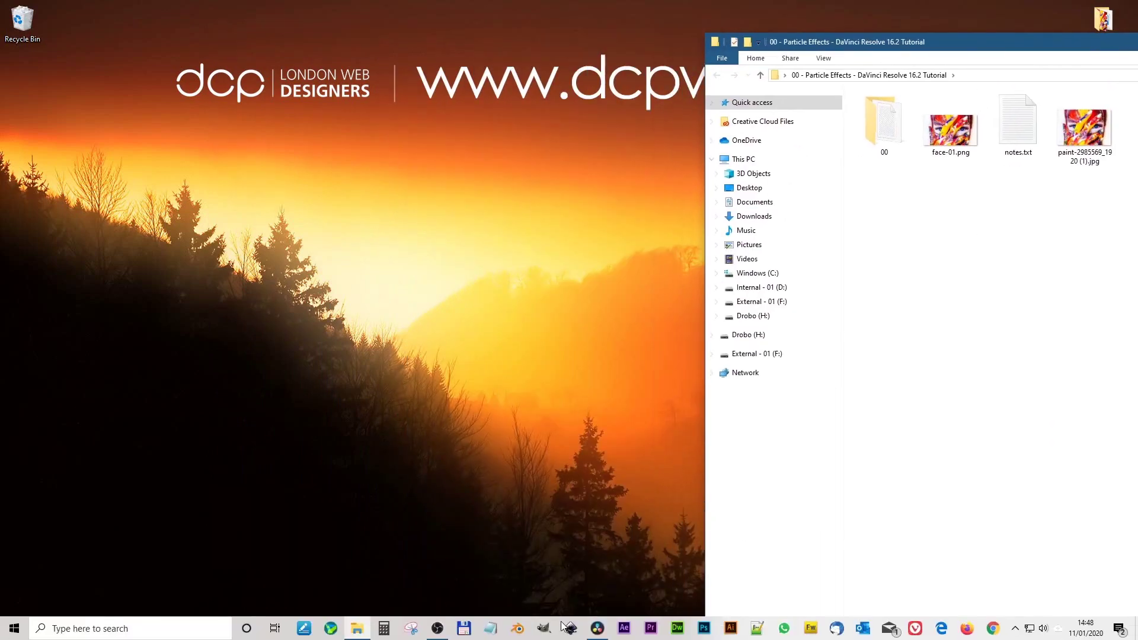
pyautogui.click(607, 600)
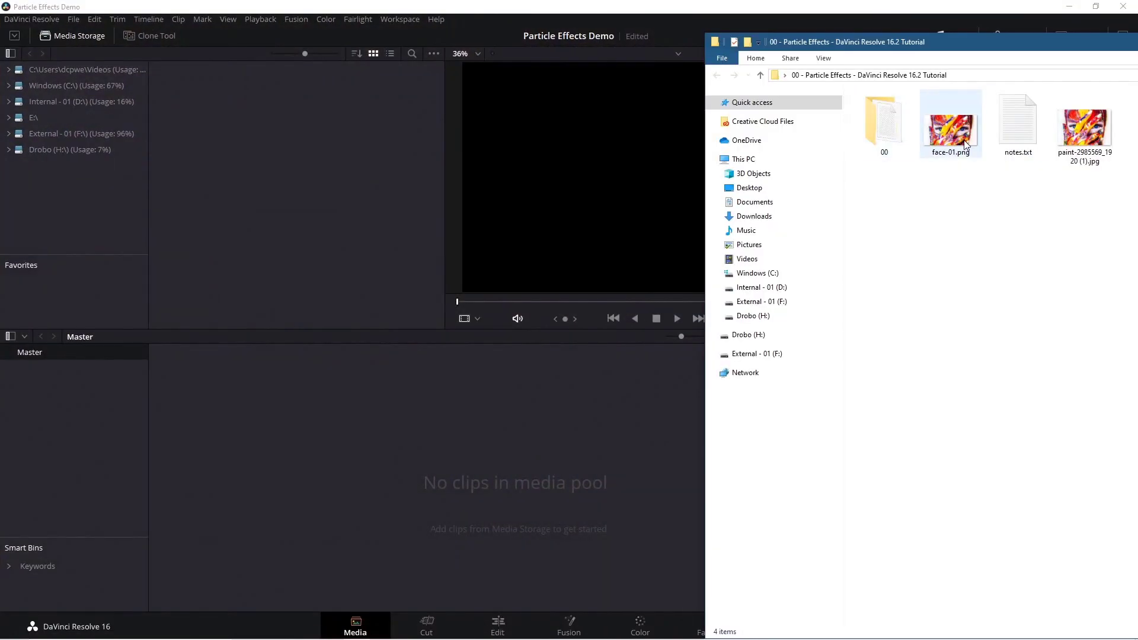
pyautogui.click(958, 139)
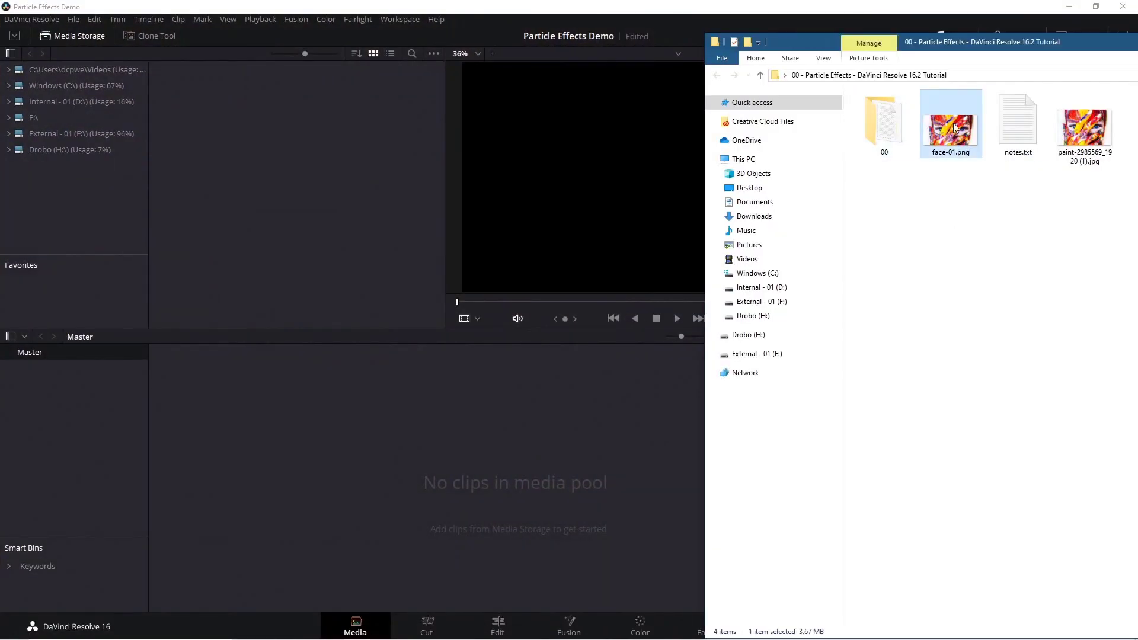
pyautogui.moveTo(948, 144); pyautogui.dragTo(287, 122)
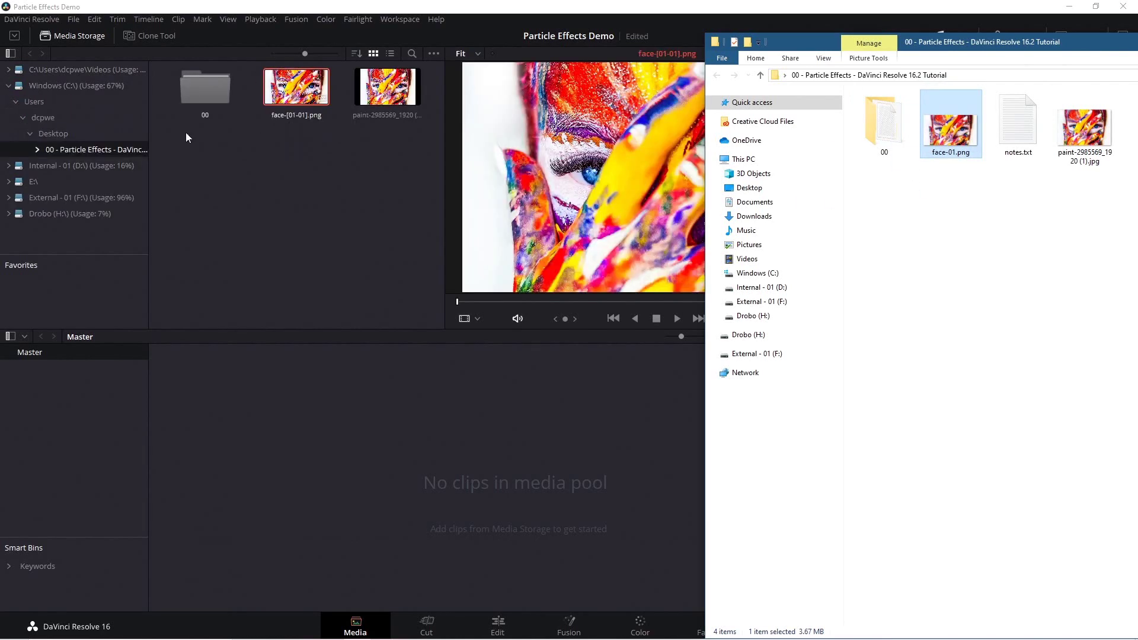
pyautogui.click(316, 190)
pyautogui.click(319, 195)
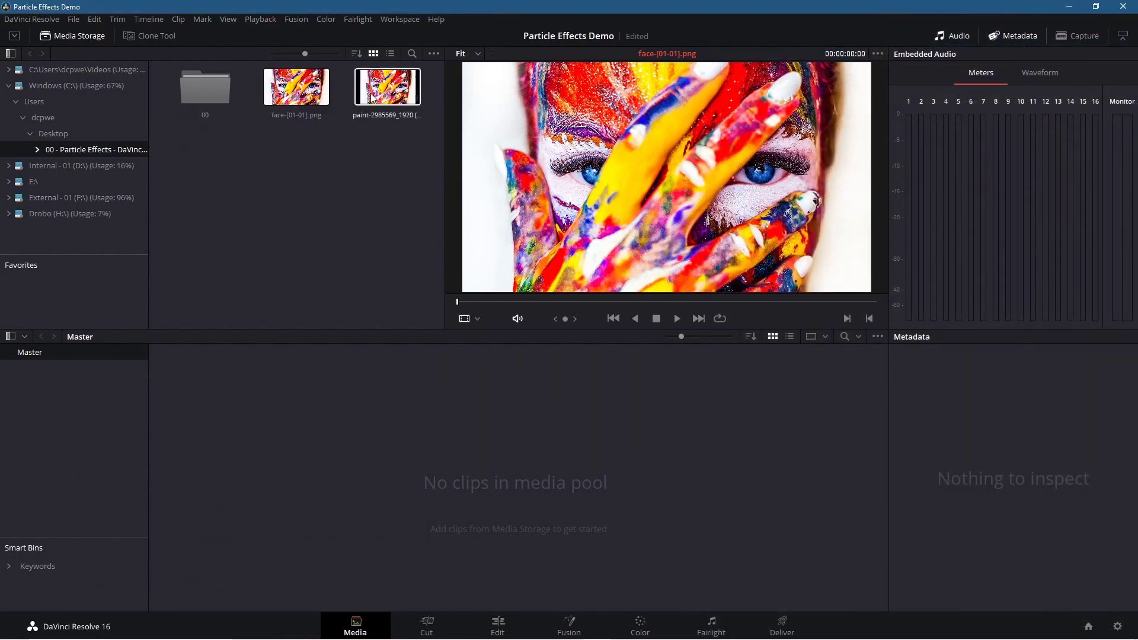
pyautogui.click(303, 95)
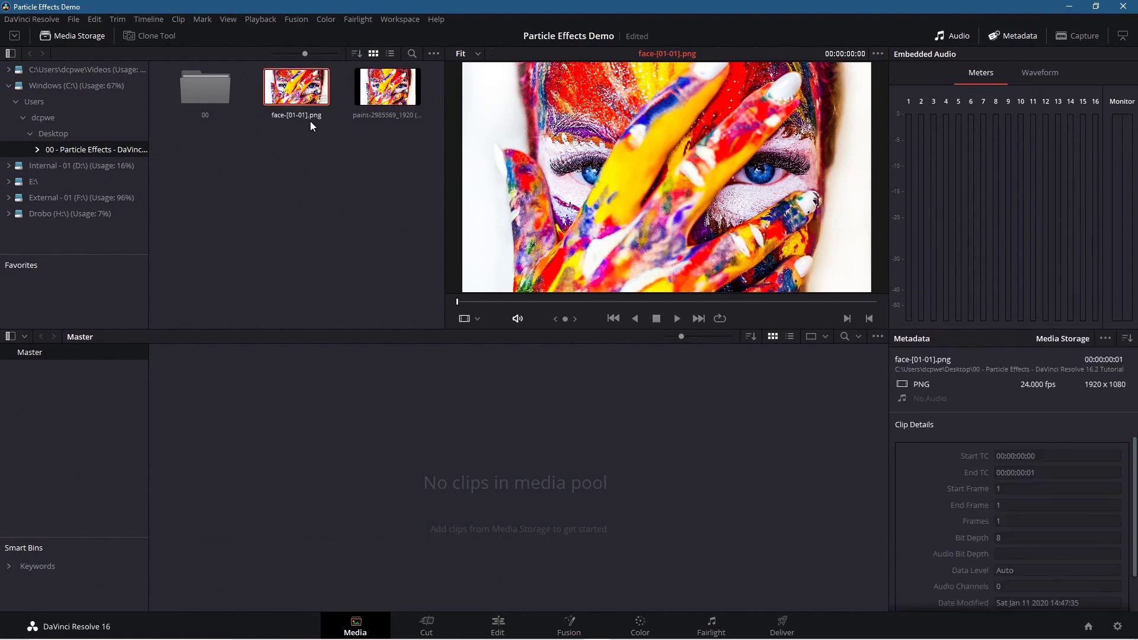
pyautogui.moveTo(296, 98); pyautogui.dragTo(333, 458)
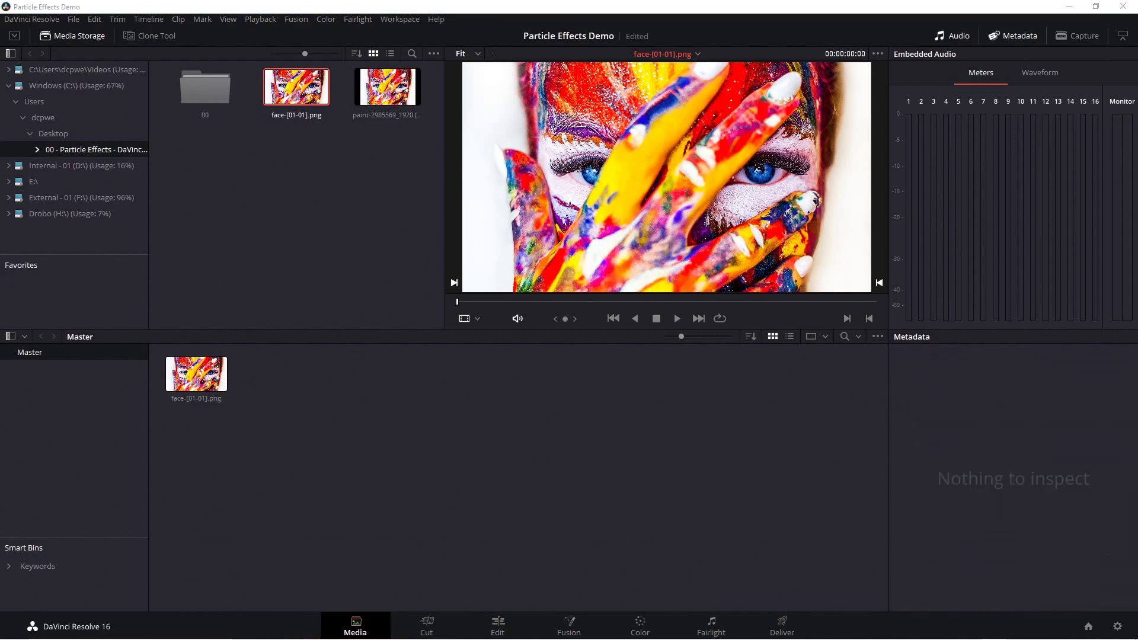
# Step: Place the face image at the start of a new timeline on the Edit page and trim the clip to 2 seconds
pyautogui.click(498, 629)
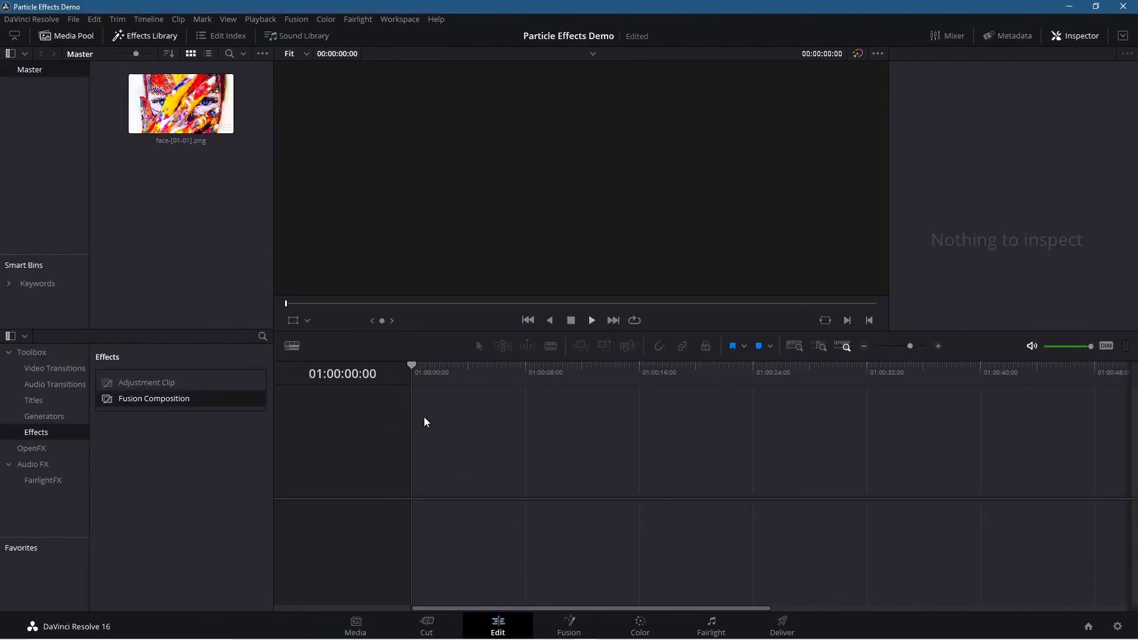
pyautogui.moveTo(186, 134); pyautogui.dragTo(422, 466)
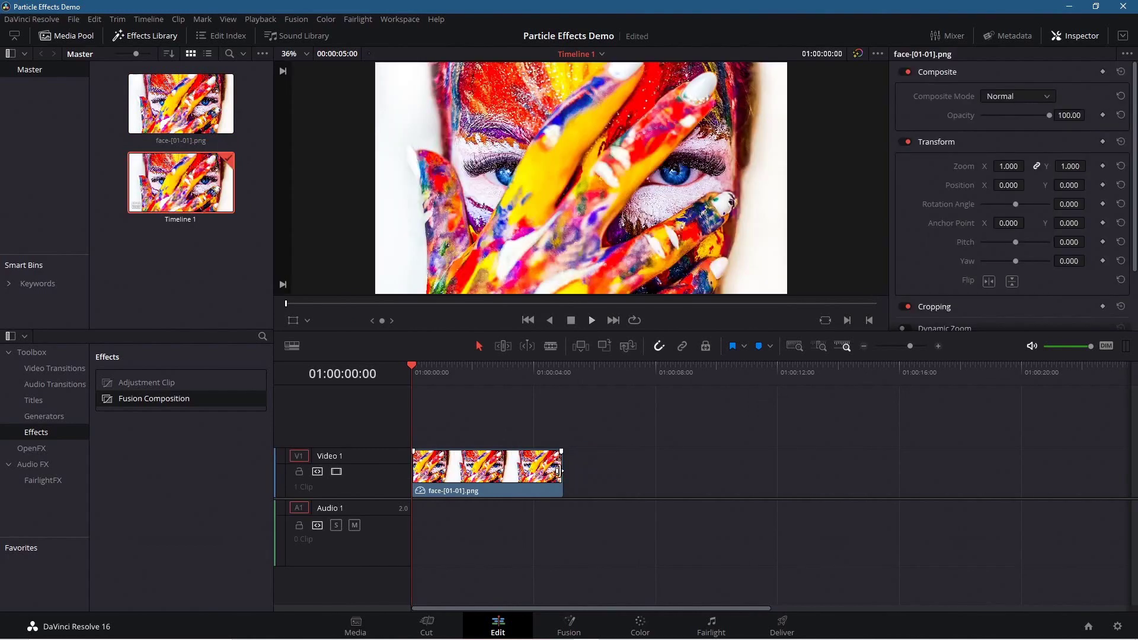
pyautogui.moveTo(564, 471); pyautogui.dragTo(473, 465)
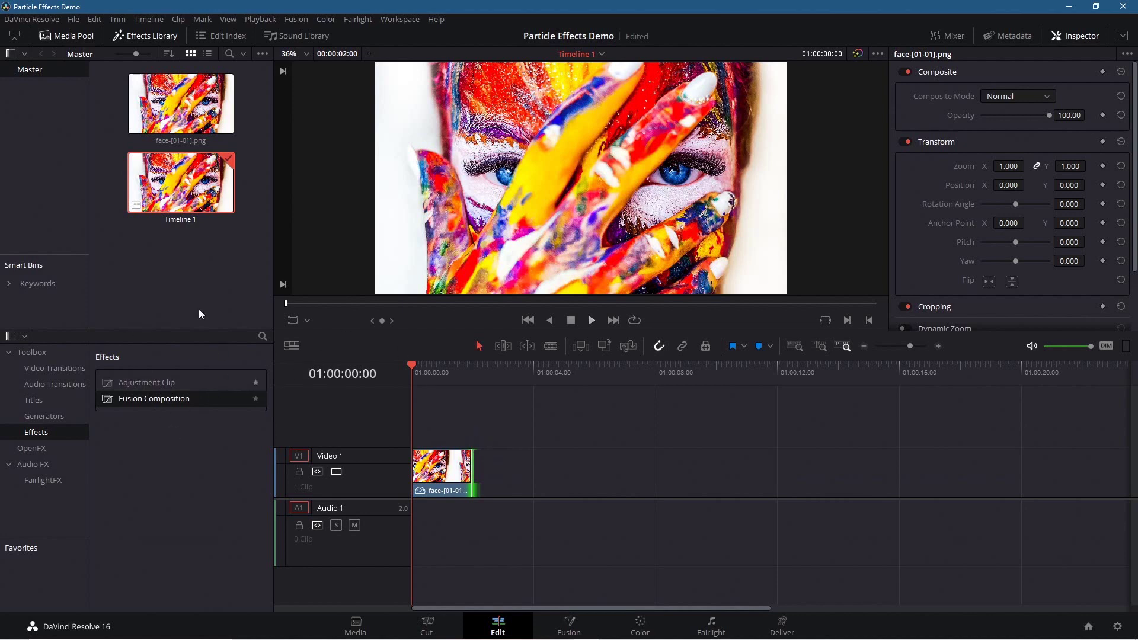
# Step: Add a Fusion Composition directly after the face clip on Video 1 and extend it to 9 seconds
pyautogui.click(143, 36)
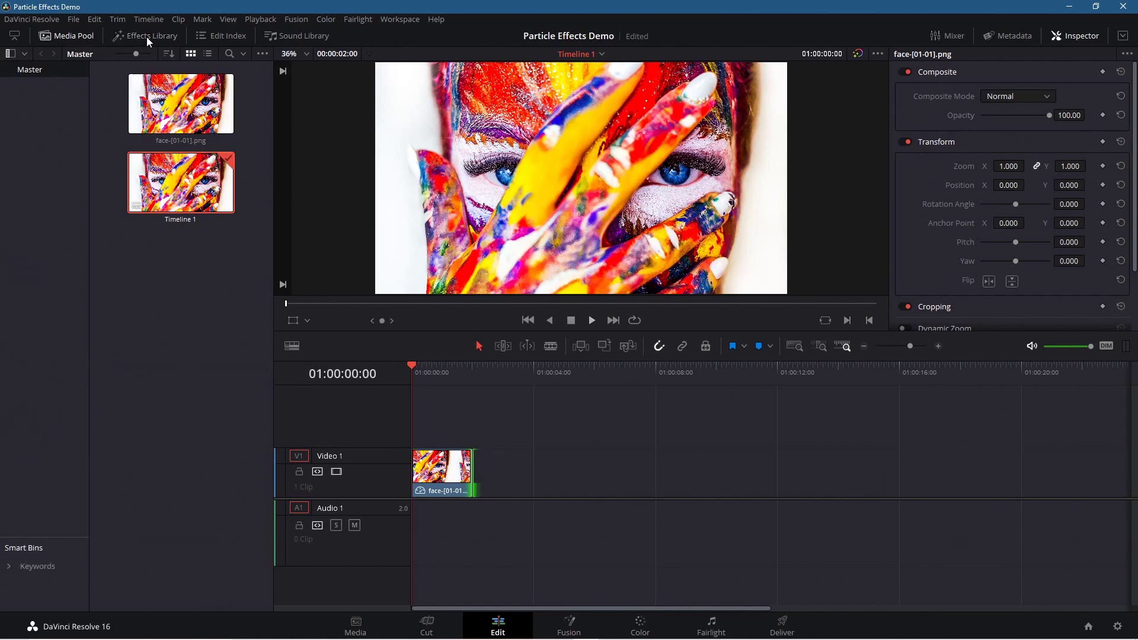
pyautogui.click(148, 36)
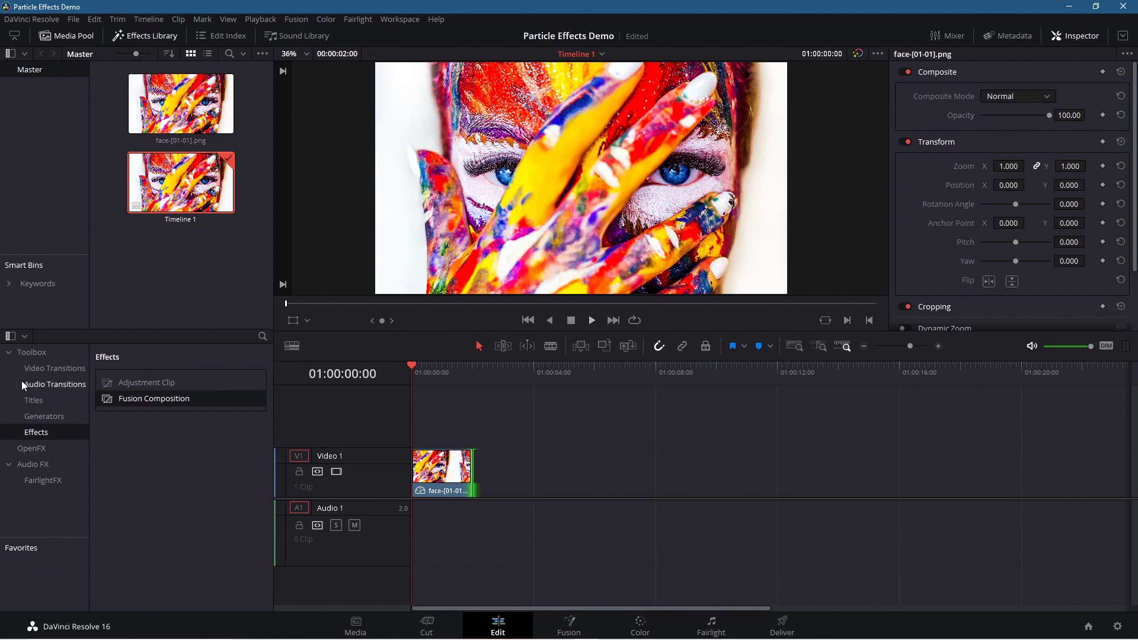
pyautogui.click(37, 352)
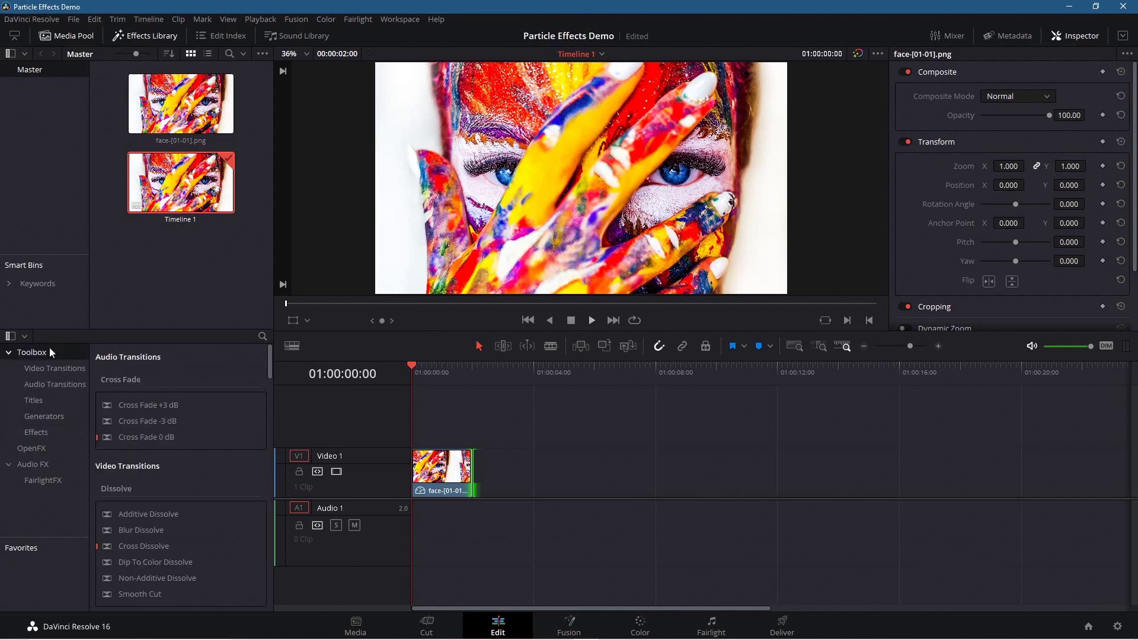
pyautogui.click(41, 433)
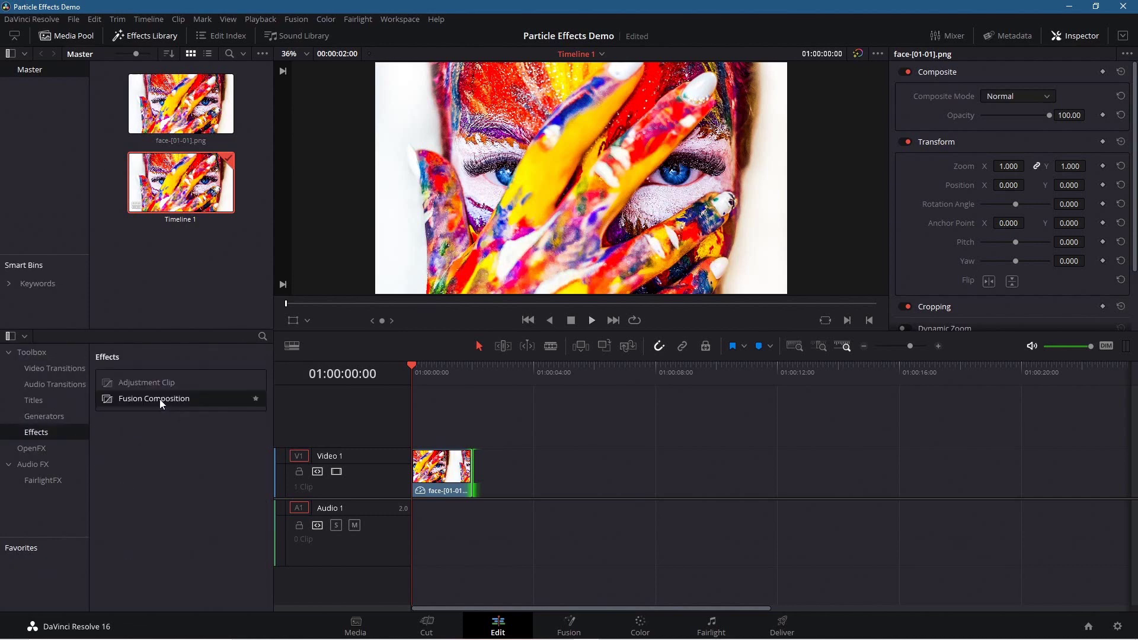
pyautogui.moveTo(144, 399); pyautogui.dragTo(461, 476)
pyautogui.click(455, 477)
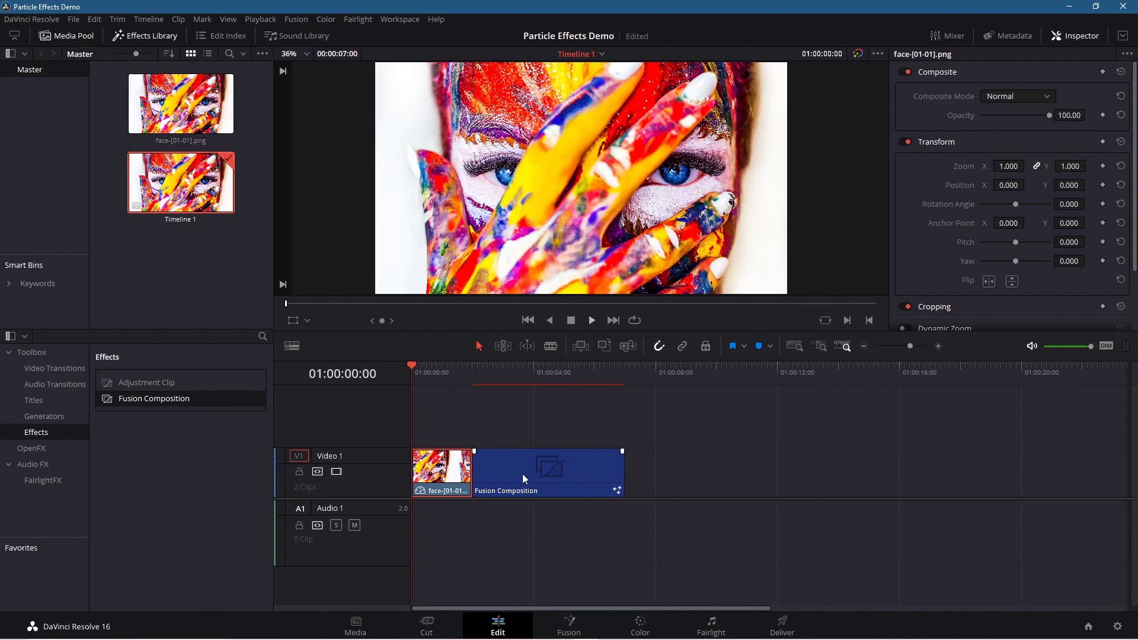
pyautogui.moveTo(625, 474); pyautogui.dragTo(746, 477)
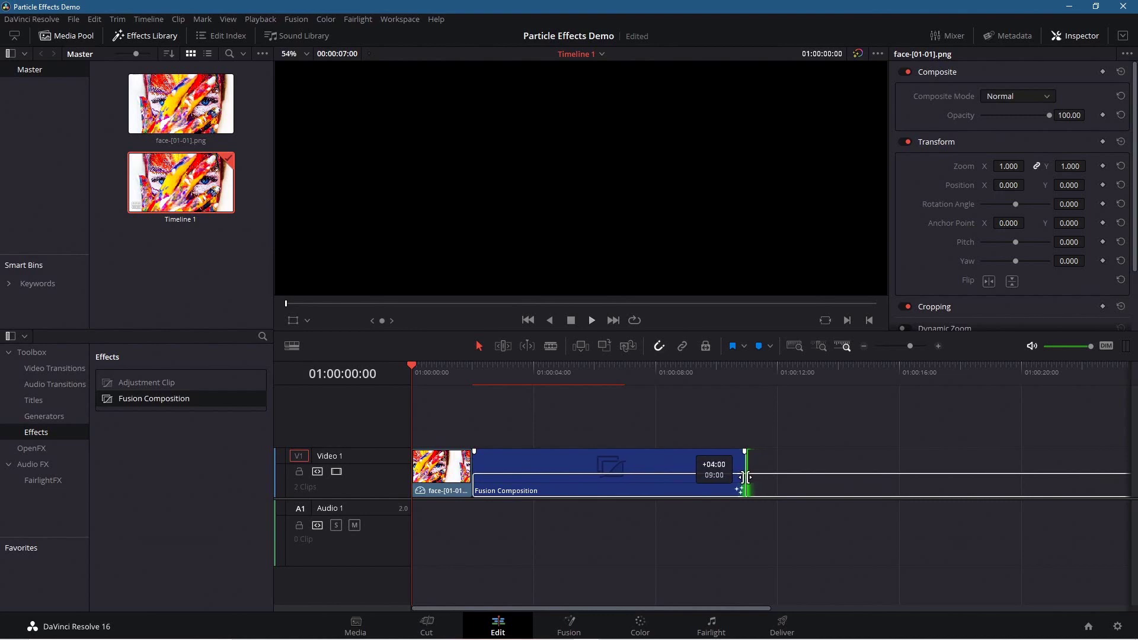
pyautogui.moveTo(746, 476); pyautogui.dragTo(747, 476)
# Step: Open the Fusion Composition clip on the Fusion page and move its MediaOut1 node to leave room for other nodes
pyautogui.click(568, 468)
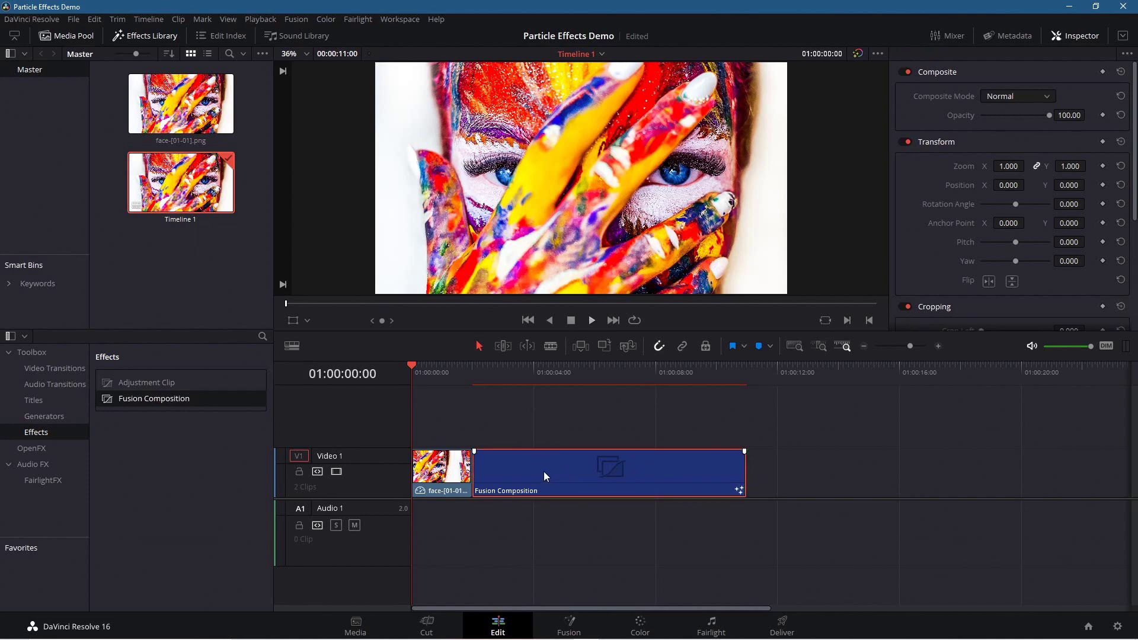
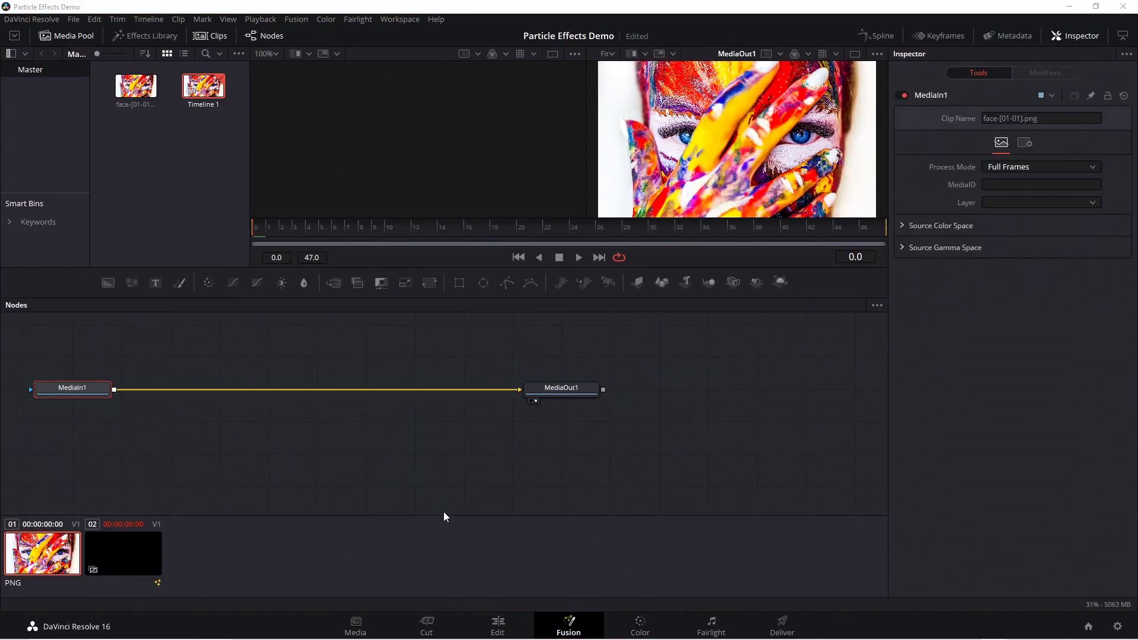
pyautogui.click(30, 556)
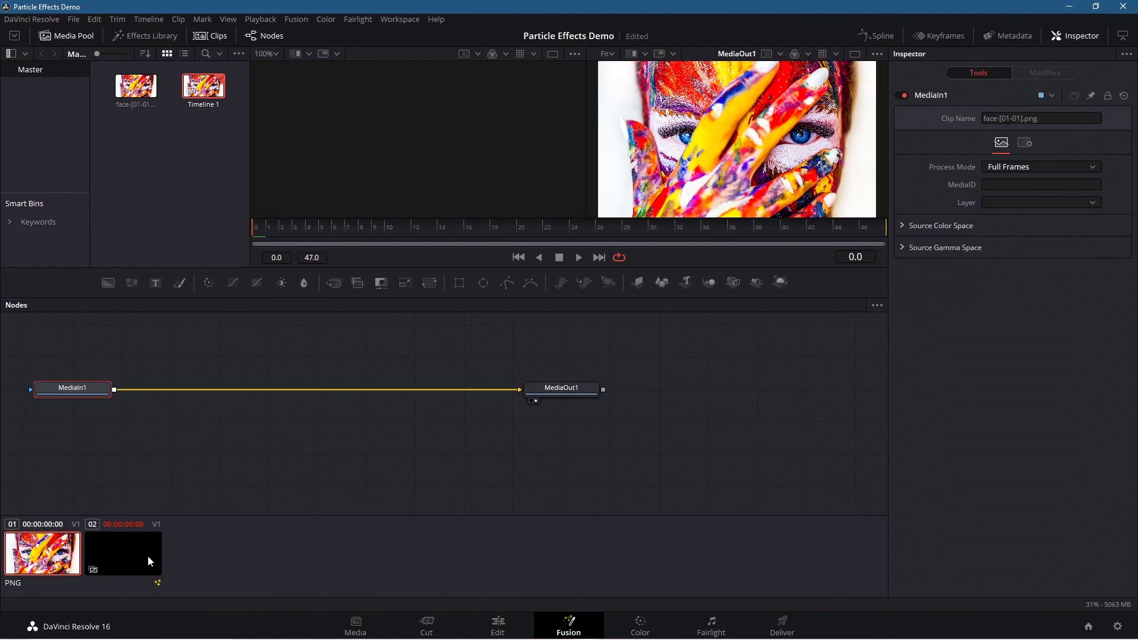
pyautogui.click(136, 558)
pyautogui.moveTo(338, 352); pyautogui.dragTo(597, 361)
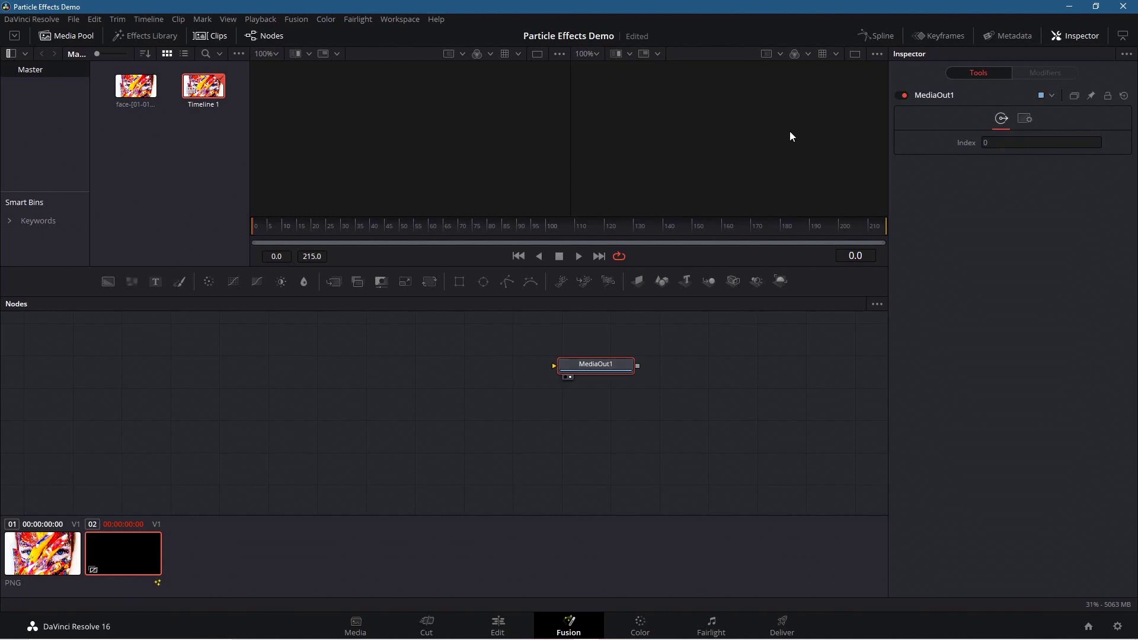
# Step: Add the face image from the media pool to the composition as a MediaIn node and show it in the first viewer
pyautogui.click(147, 99)
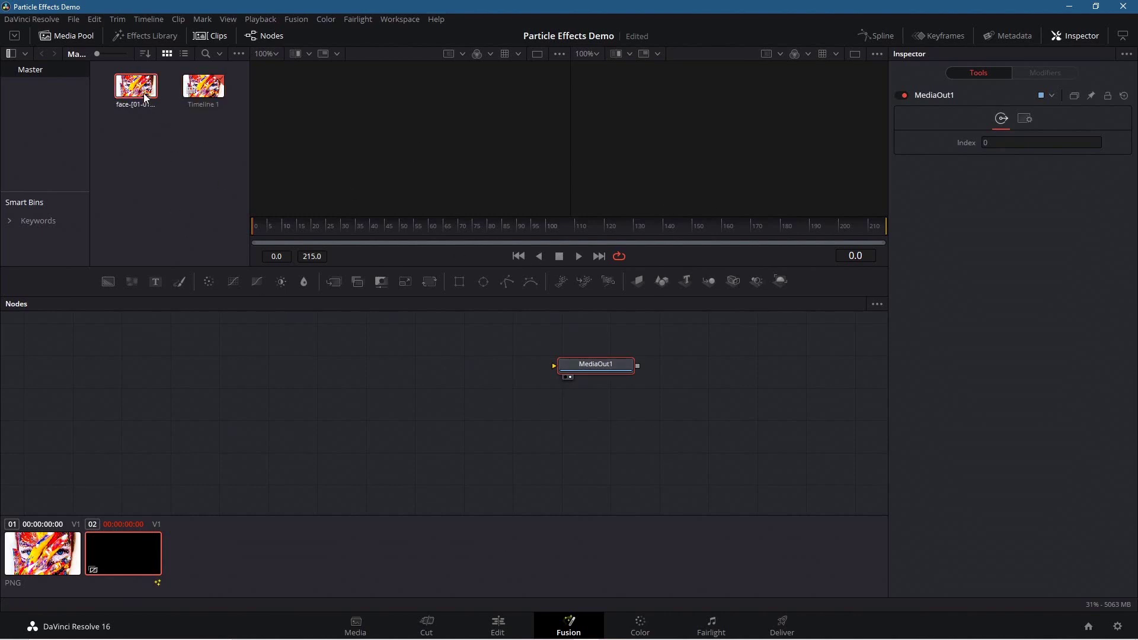
pyautogui.click(225, 104)
pyautogui.moveTo(122, 93); pyautogui.dragTo(199, 359)
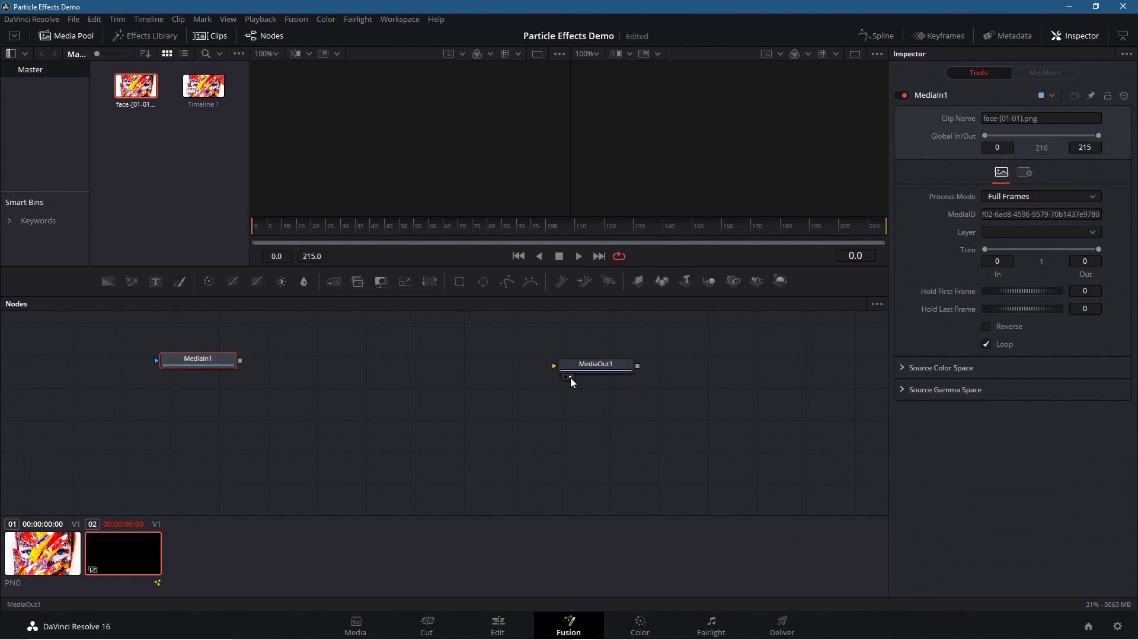
pyautogui.click(168, 371)
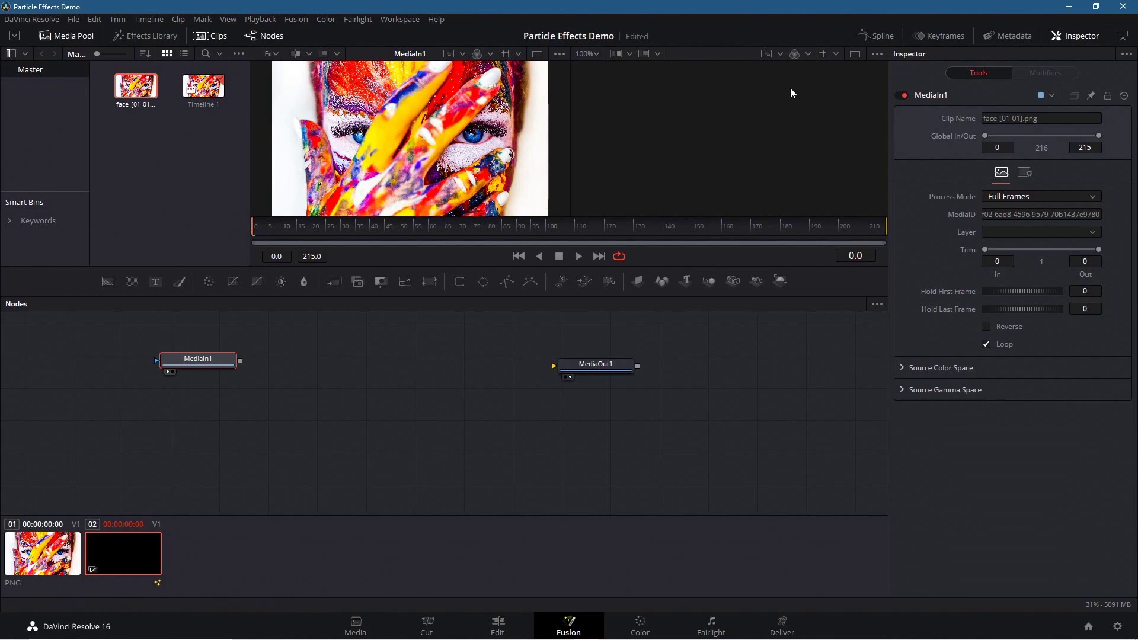
# Step: Add a pImageEmitter particle node between MediaIn1 and MediaOut1, leaving it unconnected
pyautogui.click(308, 367)
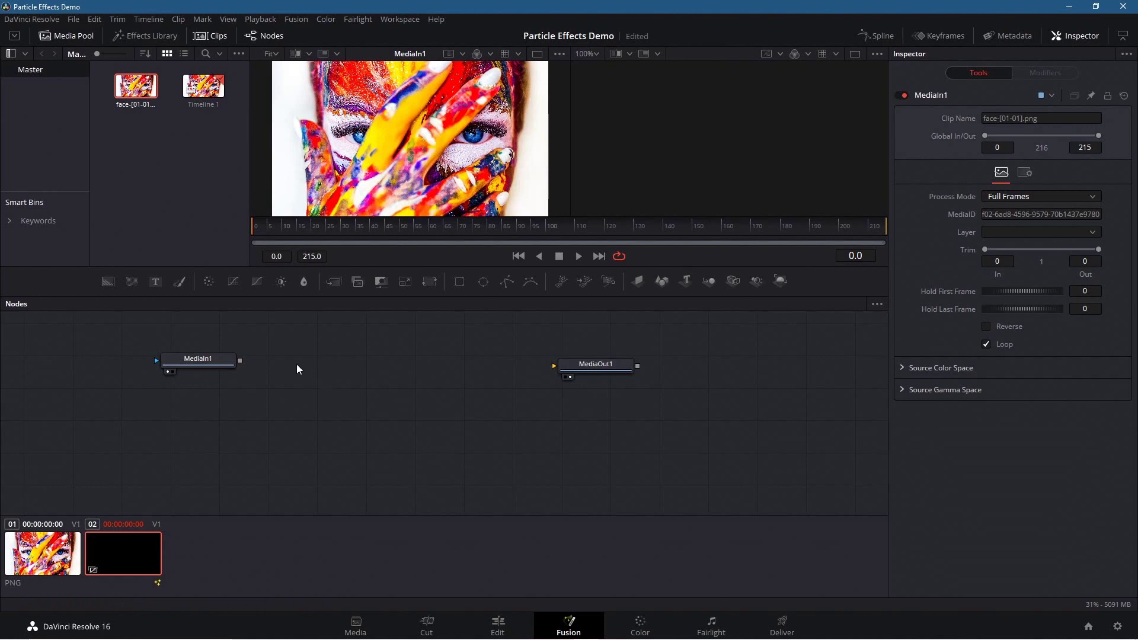
pyautogui.rightClick(296, 364)
pyautogui.click(290, 358)
pyautogui.rightClick(314, 354)
pyautogui.moveTo(346, 357)
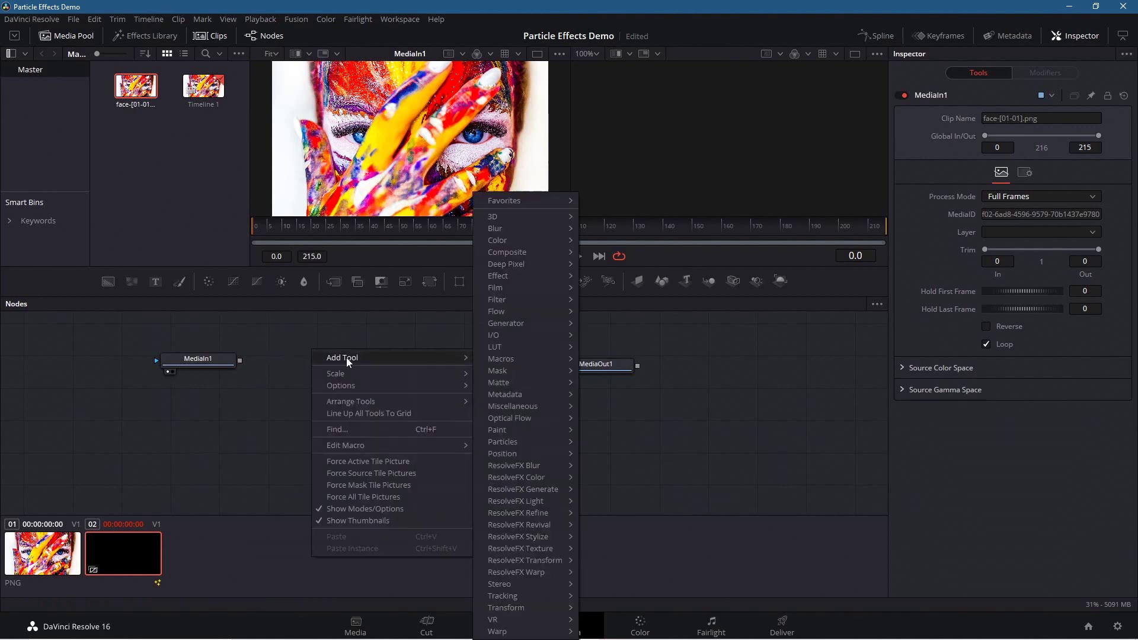
pyautogui.moveTo(510, 454)
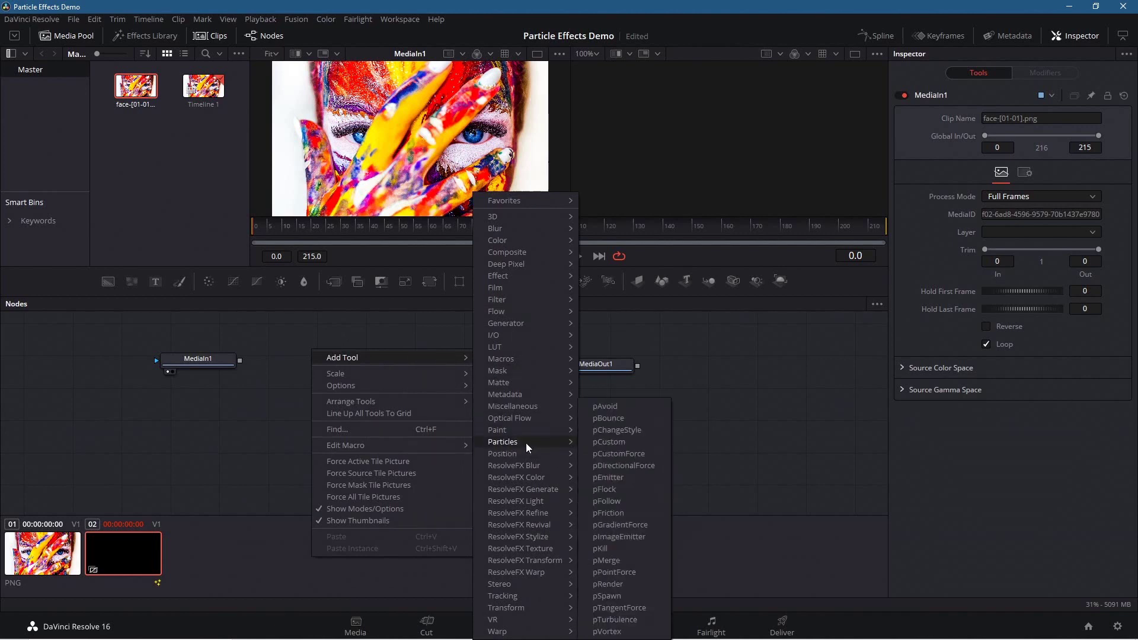
pyautogui.click(616, 536)
pyautogui.moveTo(314, 346)
pyautogui.mouseDown()
pyautogui.moveTo(318, 368)
pyautogui.moveTo(318, 358)
pyautogui.mouseUp()
# Step: Add a pRender particle node between pImageEmitter1 and MediaOut1 and position it midway between them
pyautogui.rightClick(417, 361)
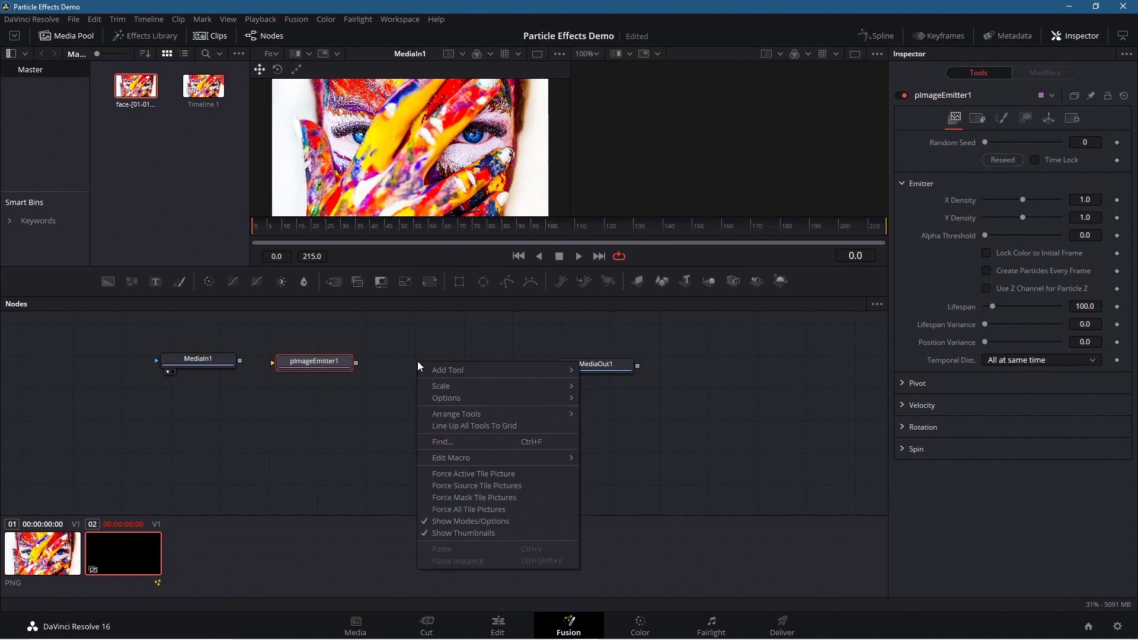
pyautogui.moveTo(461, 371)
pyautogui.moveTo(631, 442)
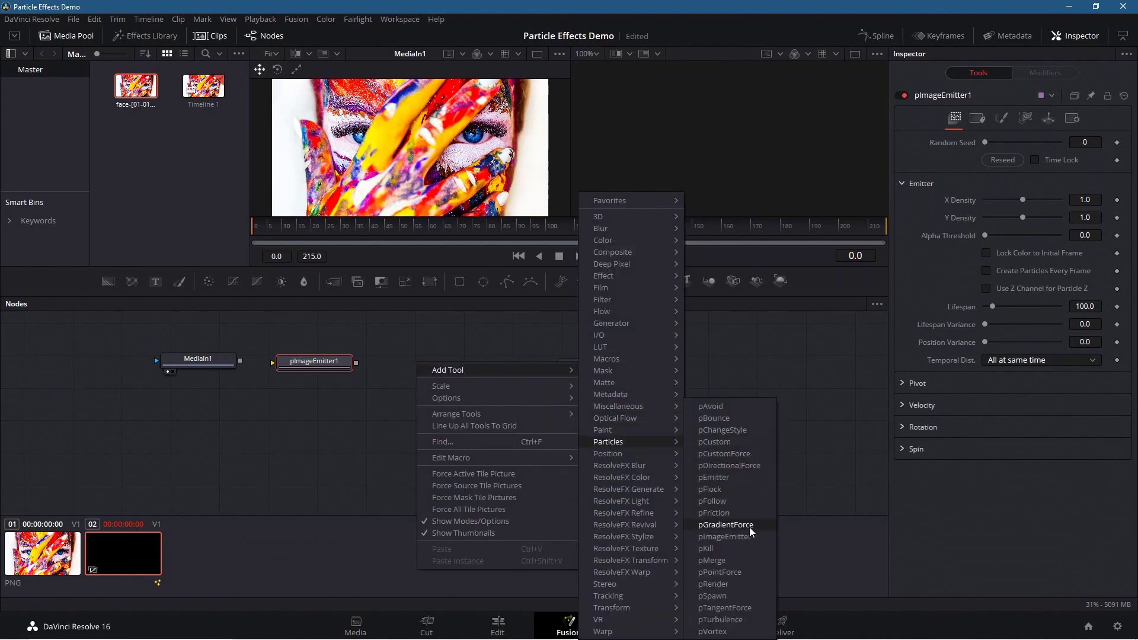
pyautogui.click(712, 585)
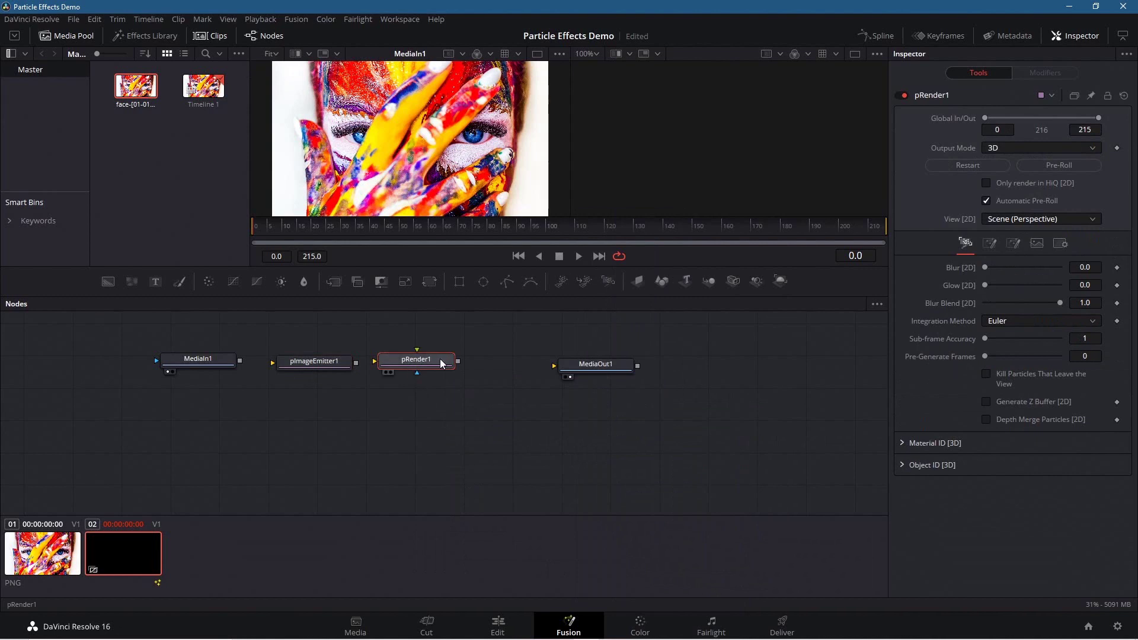
pyautogui.moveTo(468, 359); pyautogui.dragTo(474, 365)
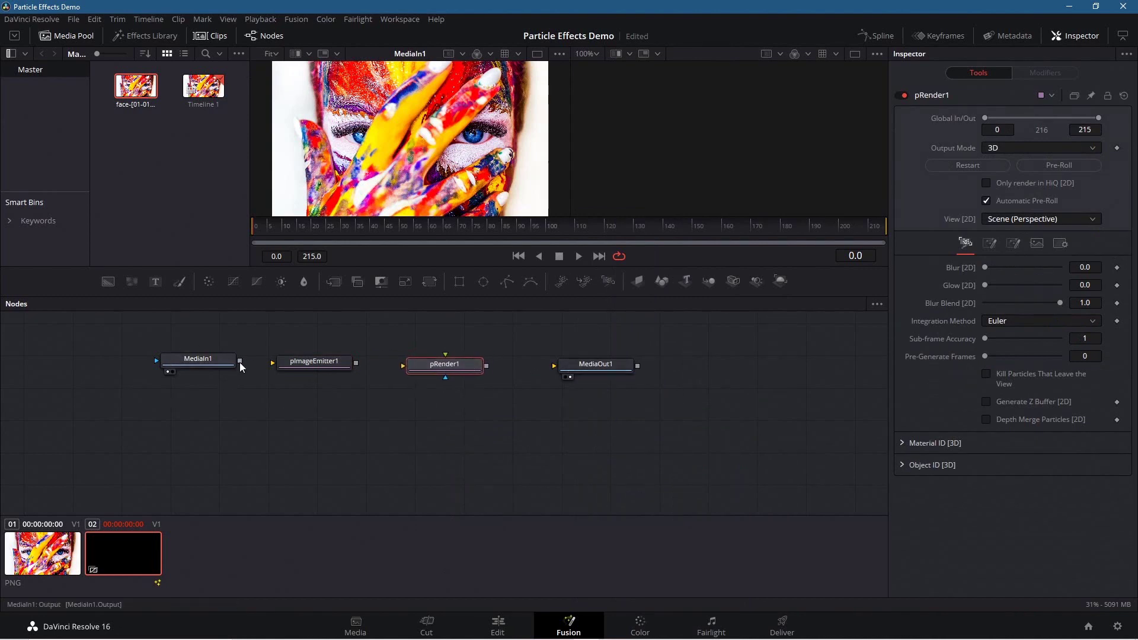
# Step: Connect MediaIn1 to pImageEmitter1, pImageEmitter1 to pRender1, and pRender1 to MediaOut1
pyautogui.moveTo(239, 362); pyautogui.dragTo(272, 363)
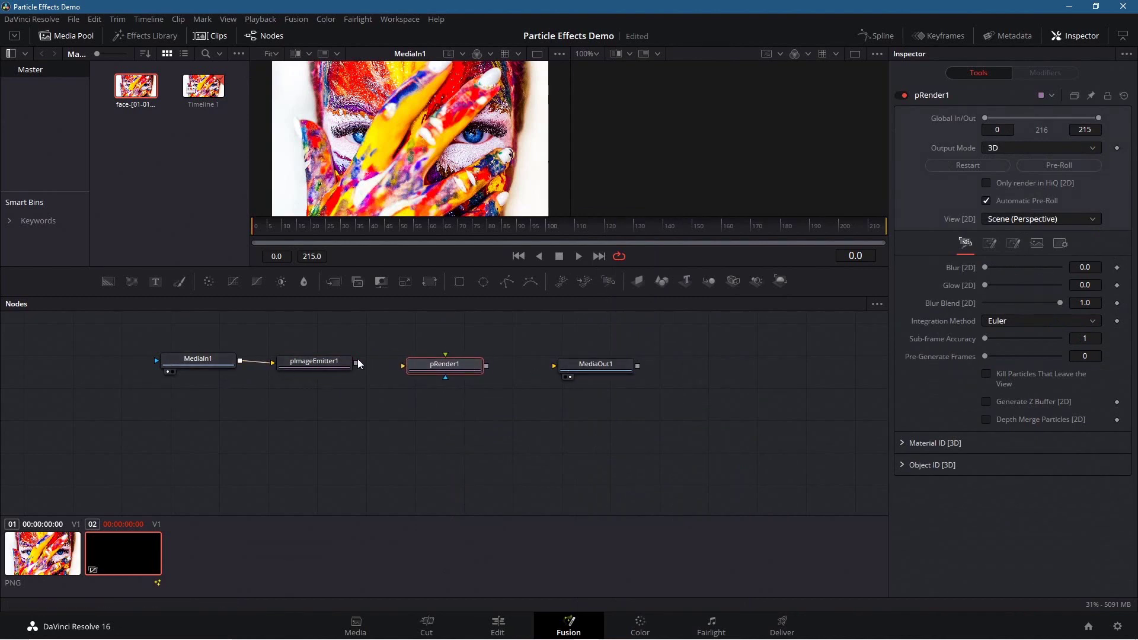
pyautogui.moveTo(356, 363); pyautogui.dragTo(404, 366)
pyautogui.moveTo(486, 366); pyautogui.dragTo(554, 368)
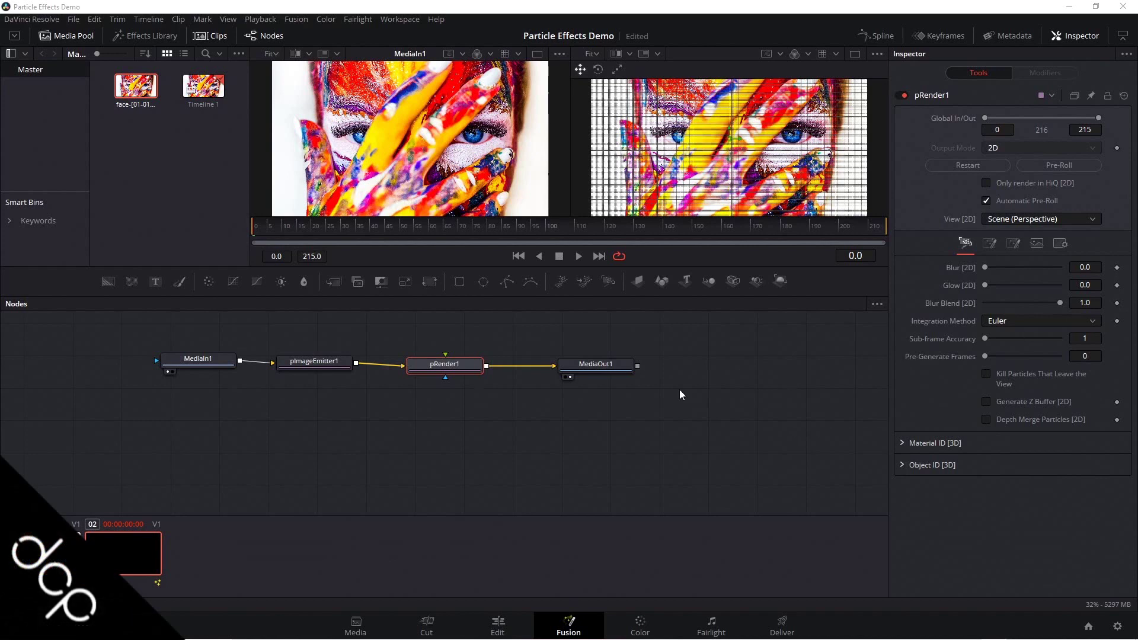
# Step: Set both the X Density and Y Density of pImageEmitter1 to 0.5
pyautogui.click(315, 361)
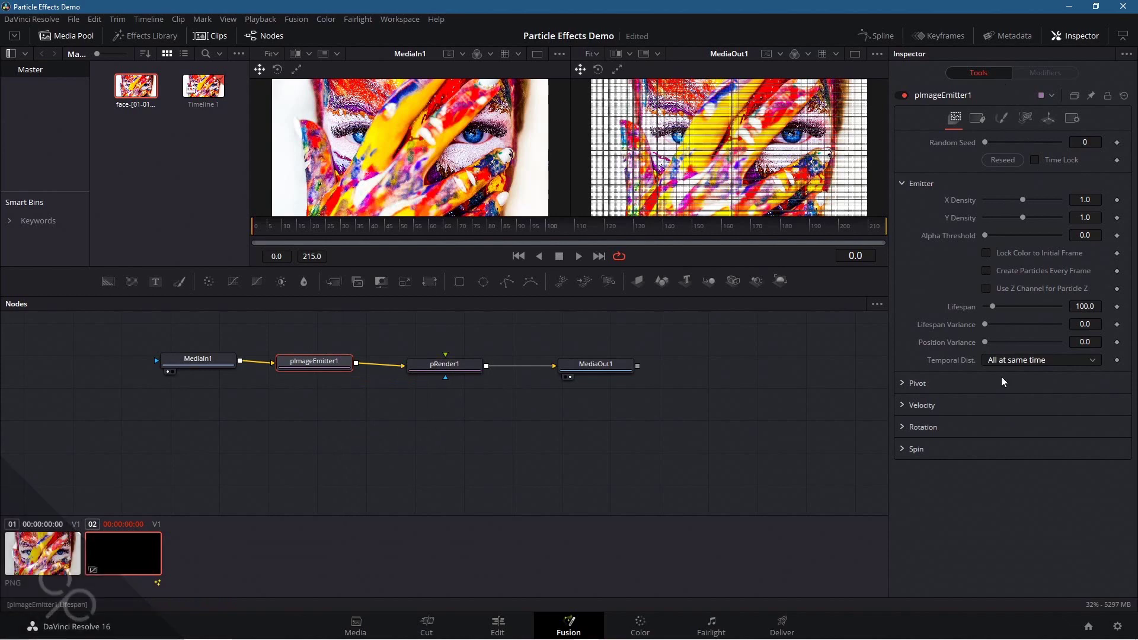
pyautogui.click(1077, 37)
pyautogui.click(1079, 40)
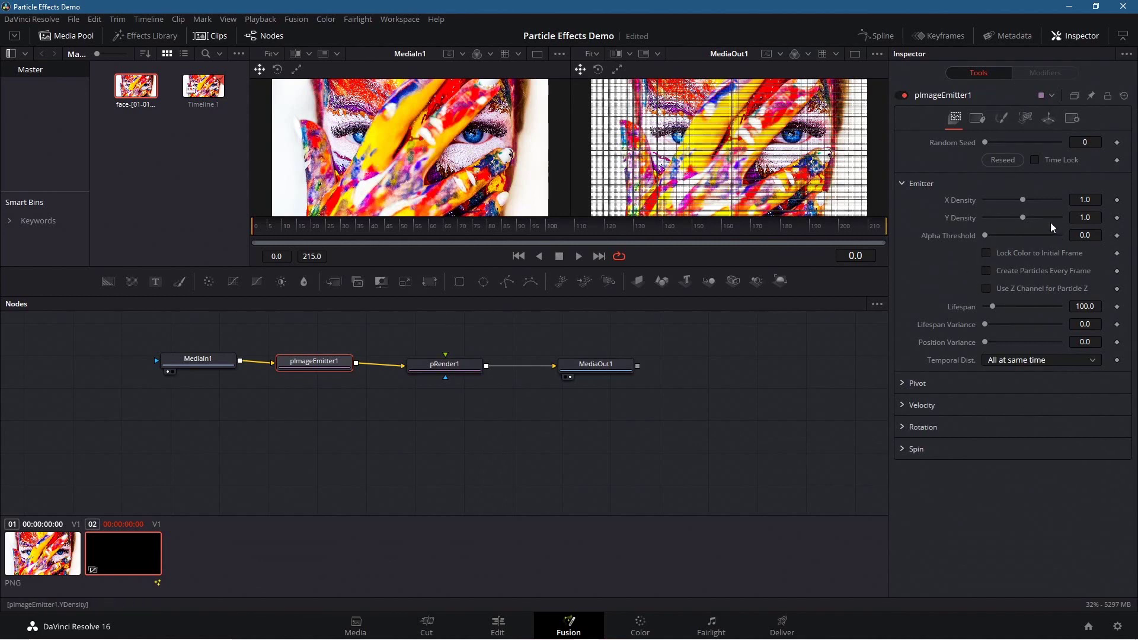
pyautogui.click(1080, 201)
pyautogui.doubleClick(1070, 201)
pyautogui.click(1077, 217)
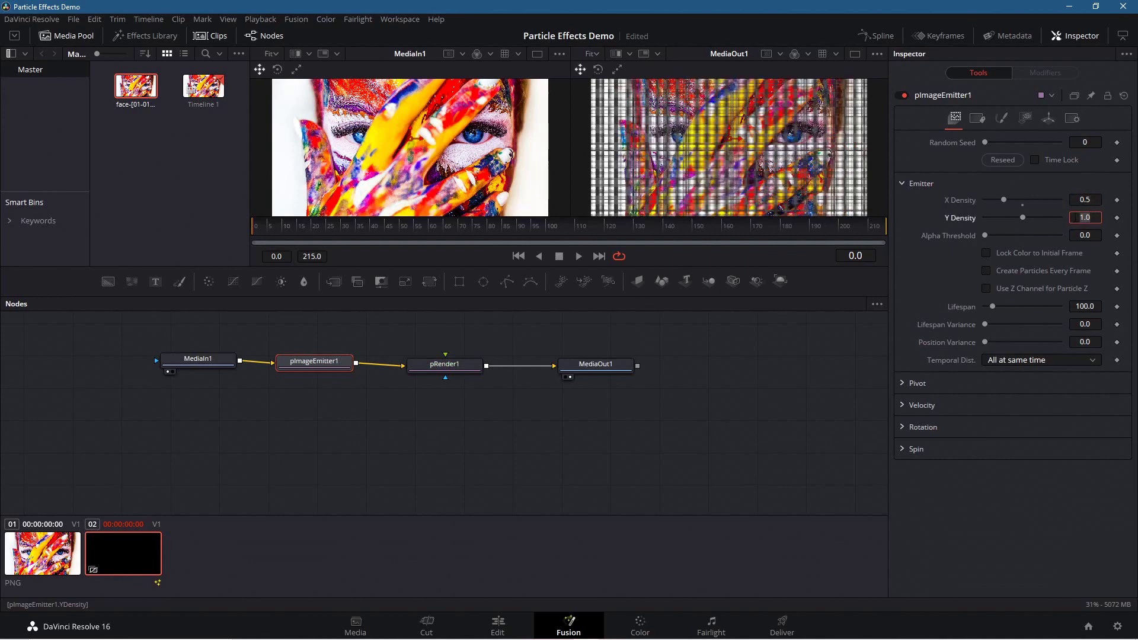
pyautogui.doubleClick(1080, 218)
pyautogui.write('0.5')
pyautogui.press('Tab')
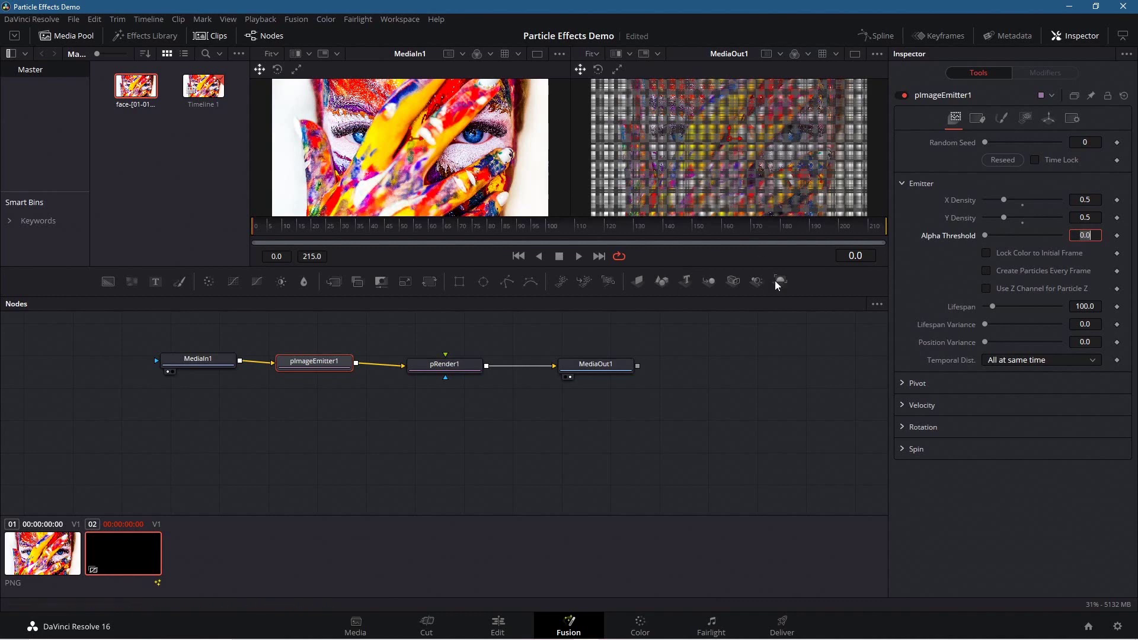
# Step: Change the particle style of pImageEmitter1 to Blob and raise its Size to 0.5
pyautogui.click(1000, 118)
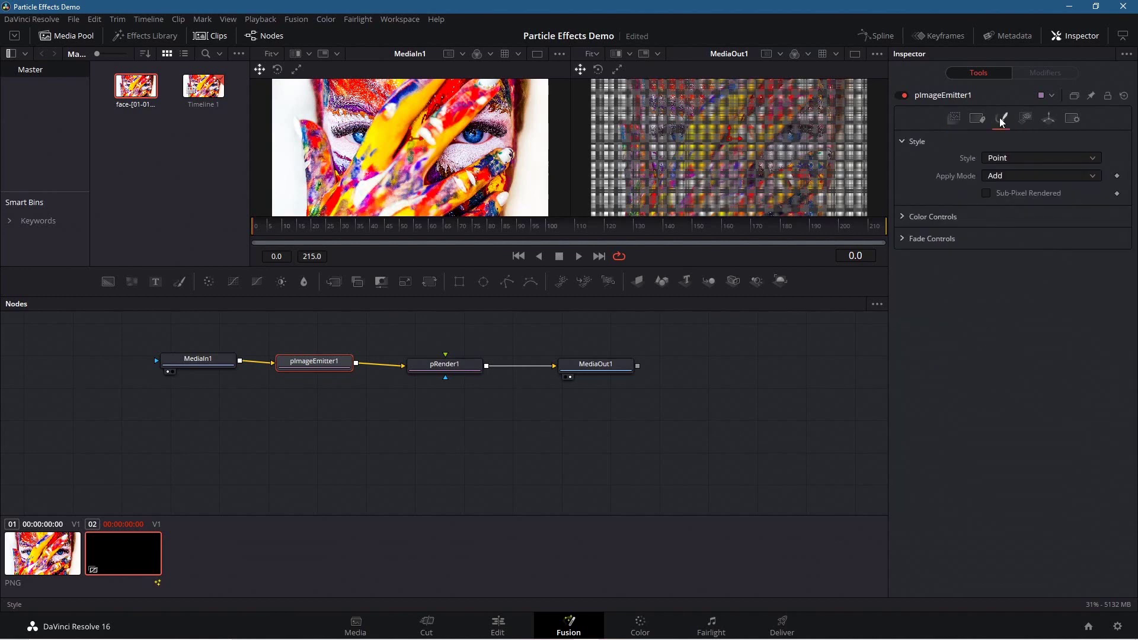
pyautogui.click(997, 156)
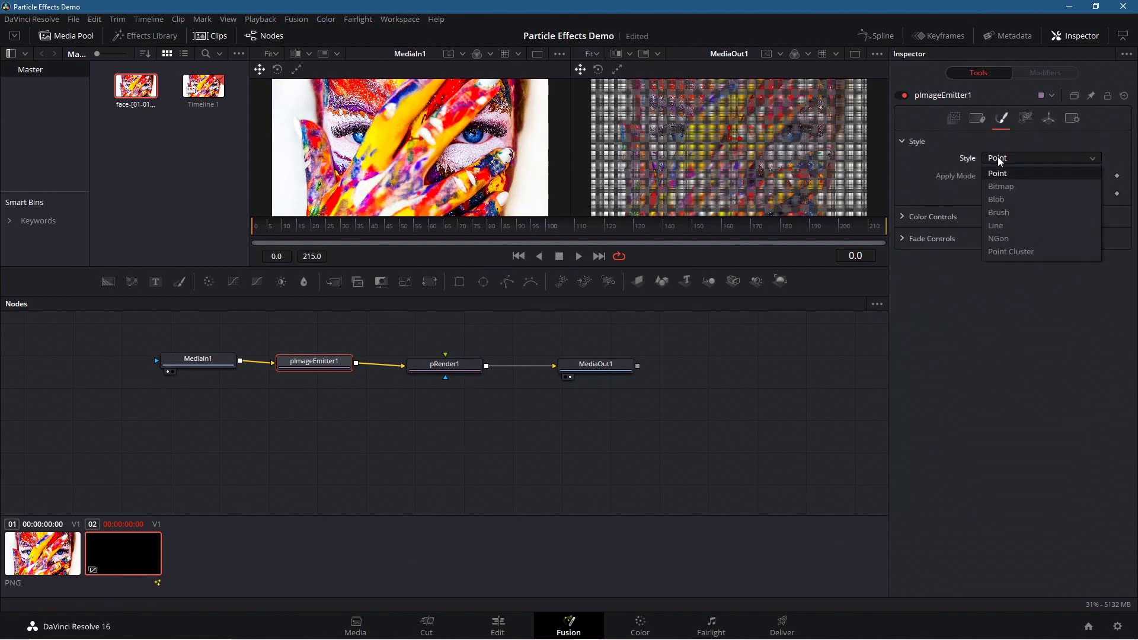
pyautogui.click(997, 200)
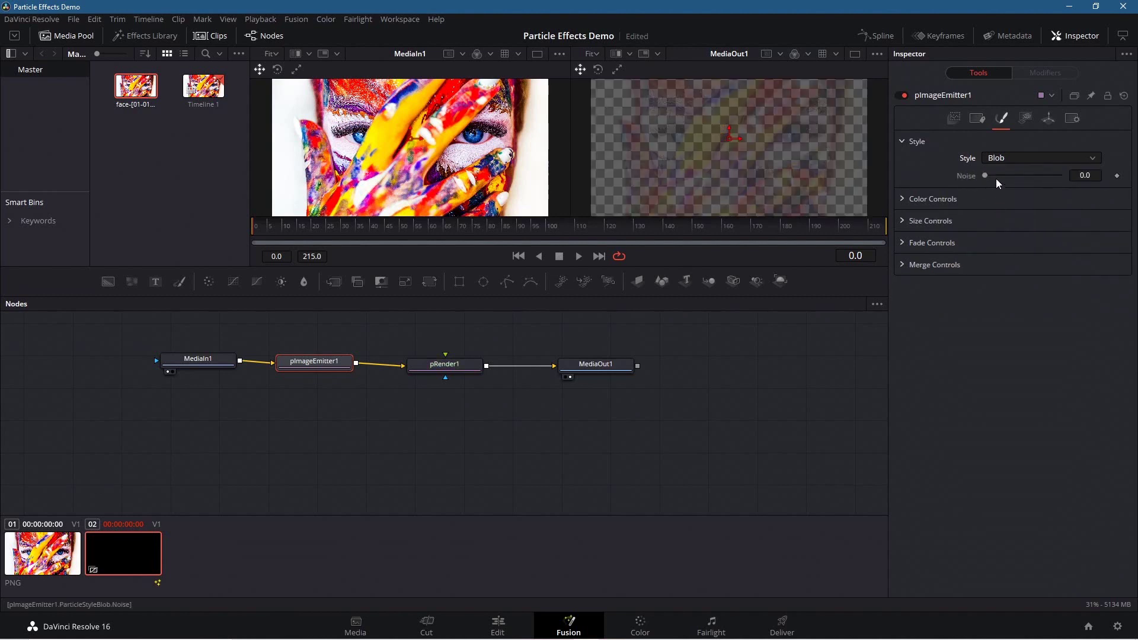
pyautogui.click(901, 220)
pyautogui.moveTo(999, 241); pyautogui.dragTo(1060, 238)
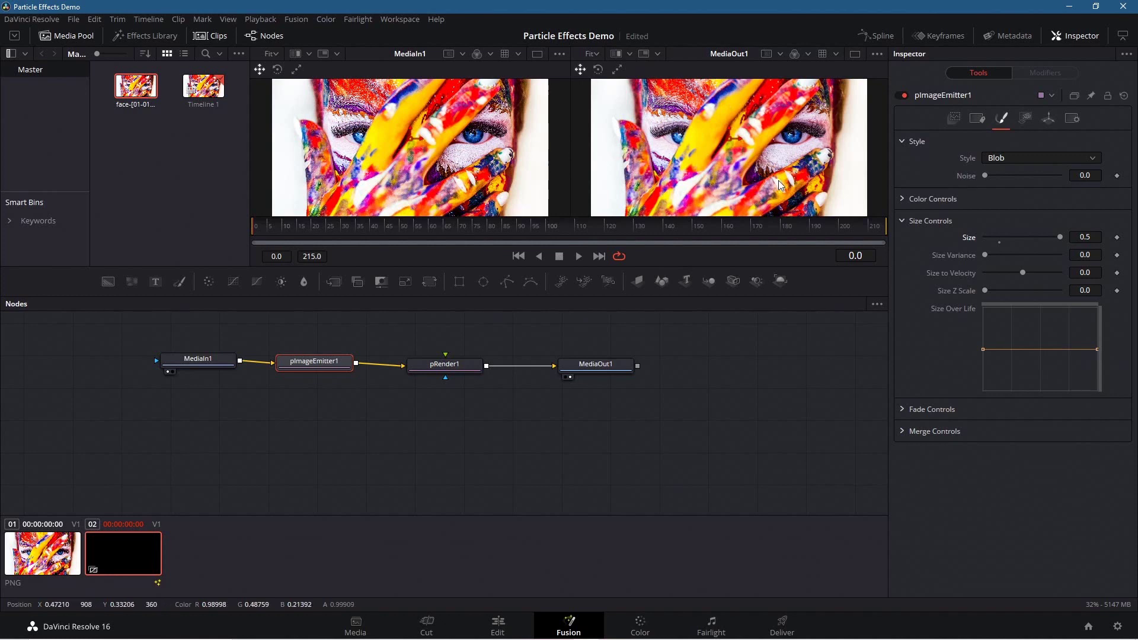
# Step: Set the Velocity of pImageEmitter1 to 0.095 and its Velocity Variance to 0.1
pyautogui.click(954, 118)
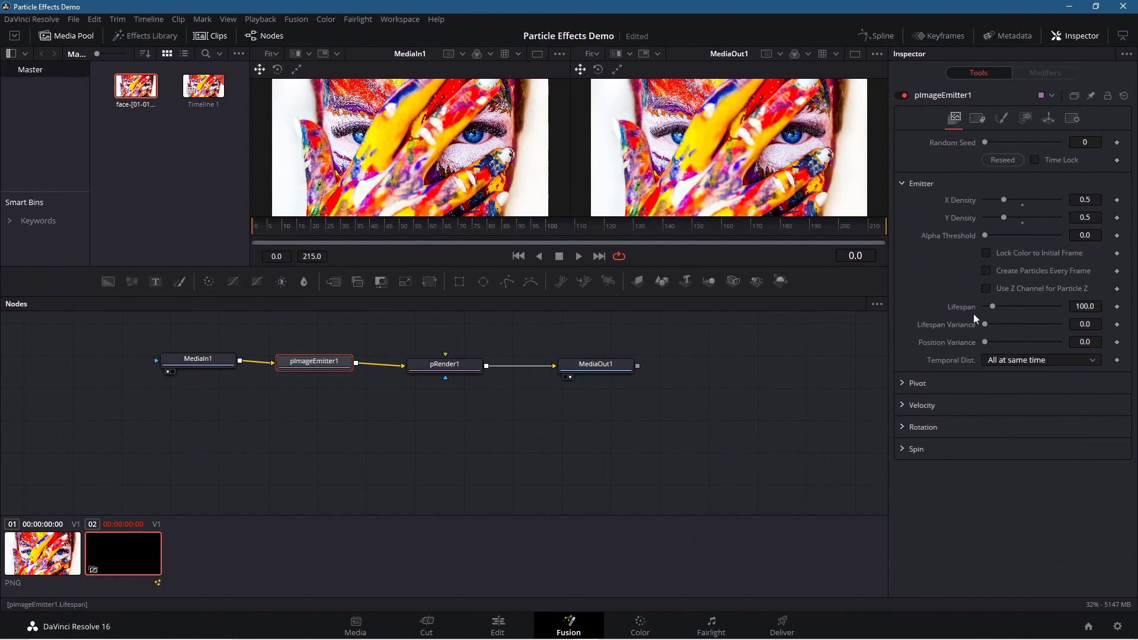
pyautogui.click(900, 407)
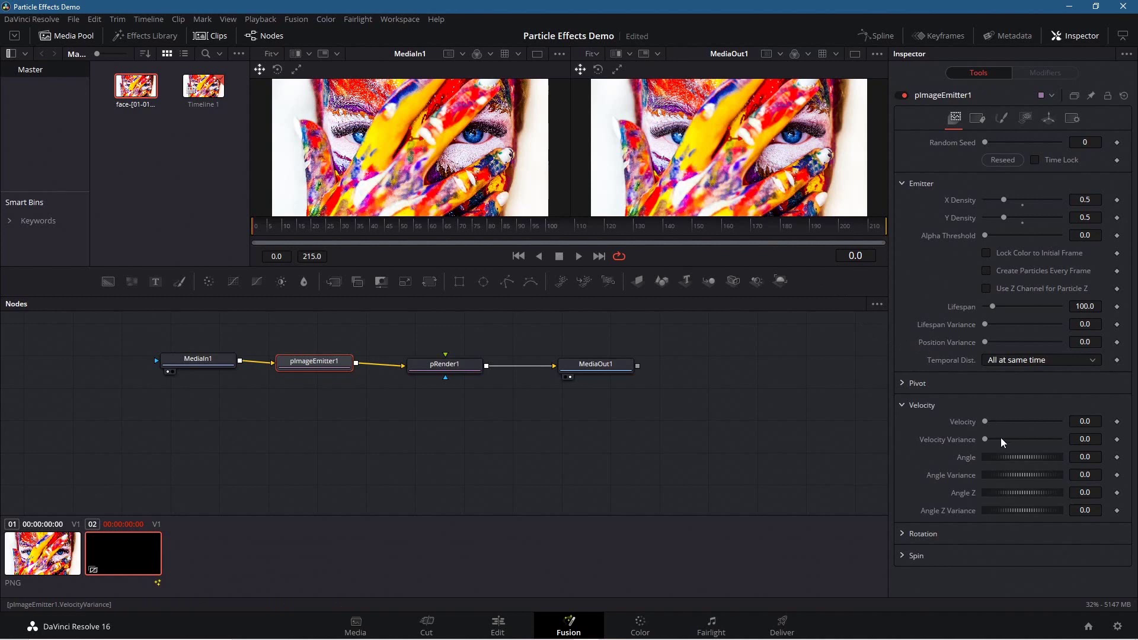
pyautogui.click(1093, 420)
pyautogui.press('BackSpace')
pyautogui.write('095')
pyautogui.press('Return')
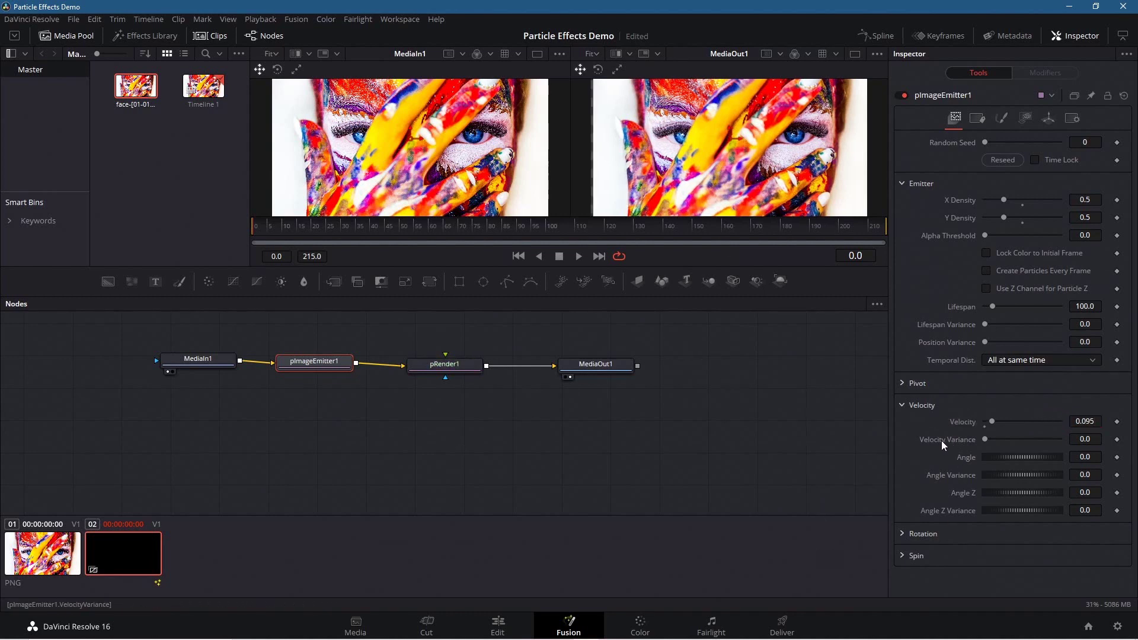
pyautogui.click(1084, 438)
pyautogui.write('0.1')
pyautogui.press('Tab')
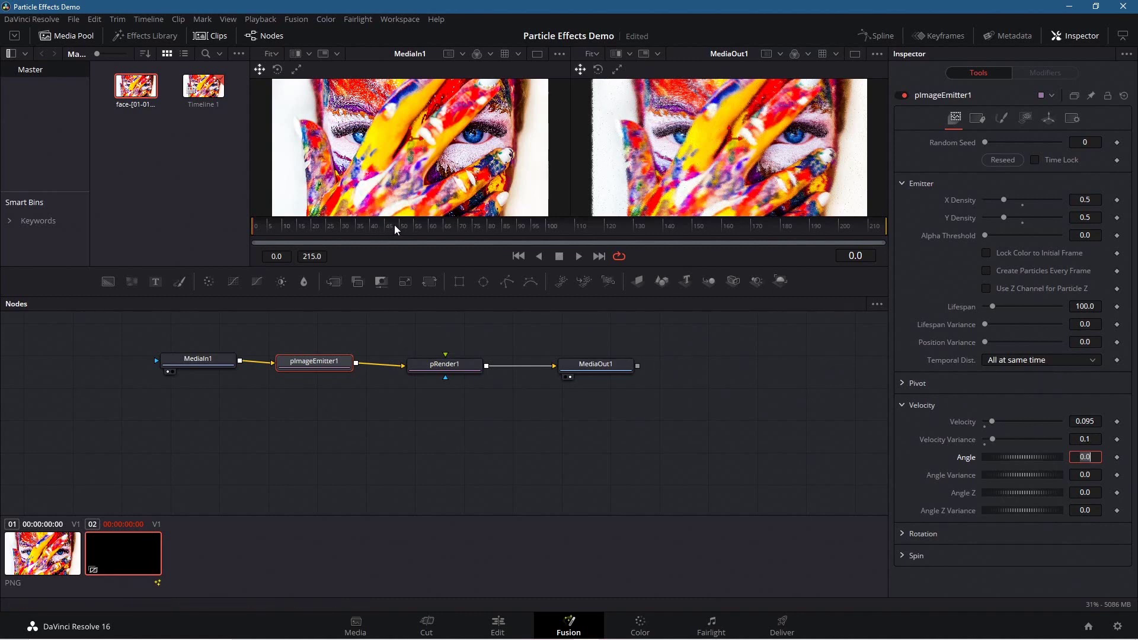
# Step: Go to frame 59 to preview the particles and set the emitter's velocity Angle Z to -90
pyautogui.click(428, 226)
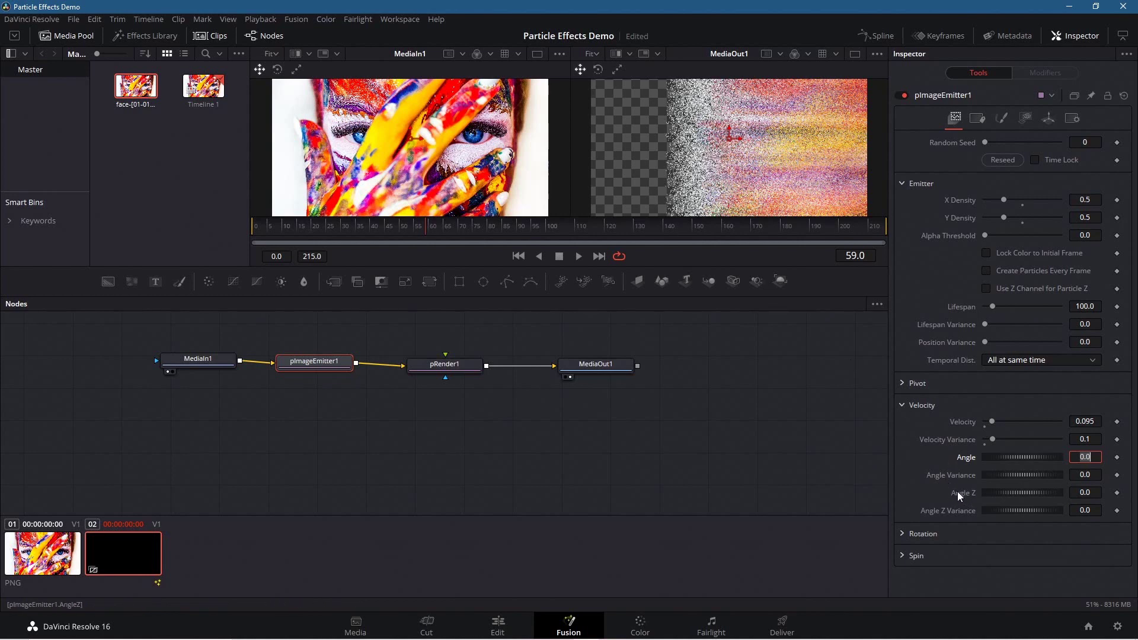
pyautogui.click(1095, 493)
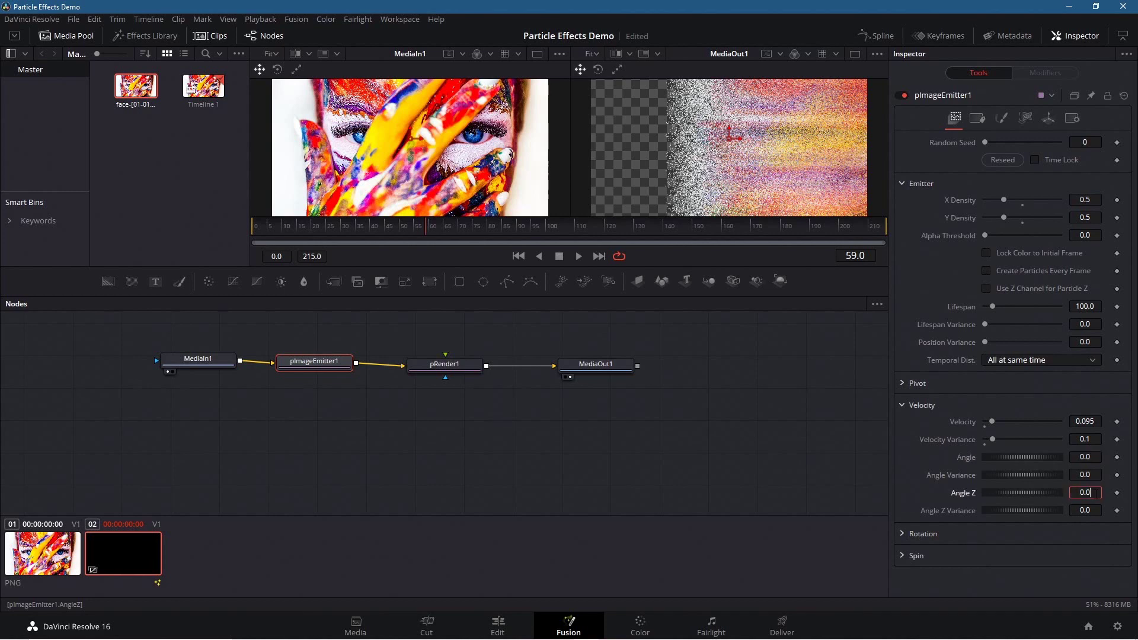
pyautogui.write('-90')
pyautogui.press('Tab')
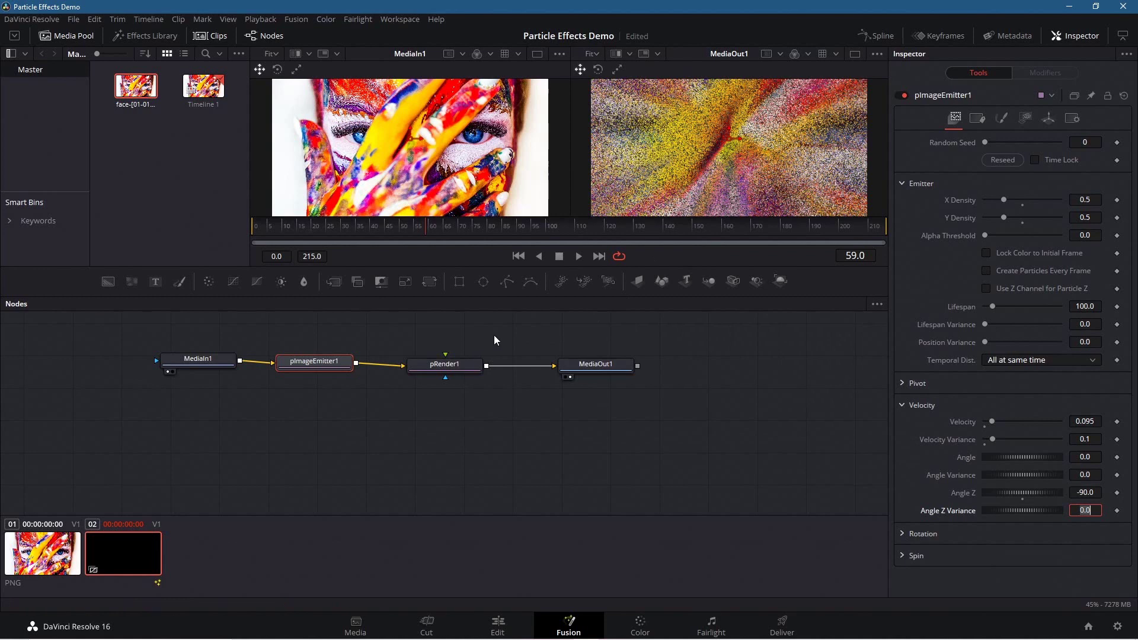
# Step: Enable Kill Particles That Leave the View, Generate Z Buffer and Depth Merge Particles on pRender1
pyautogui.moveTo(322, 364)
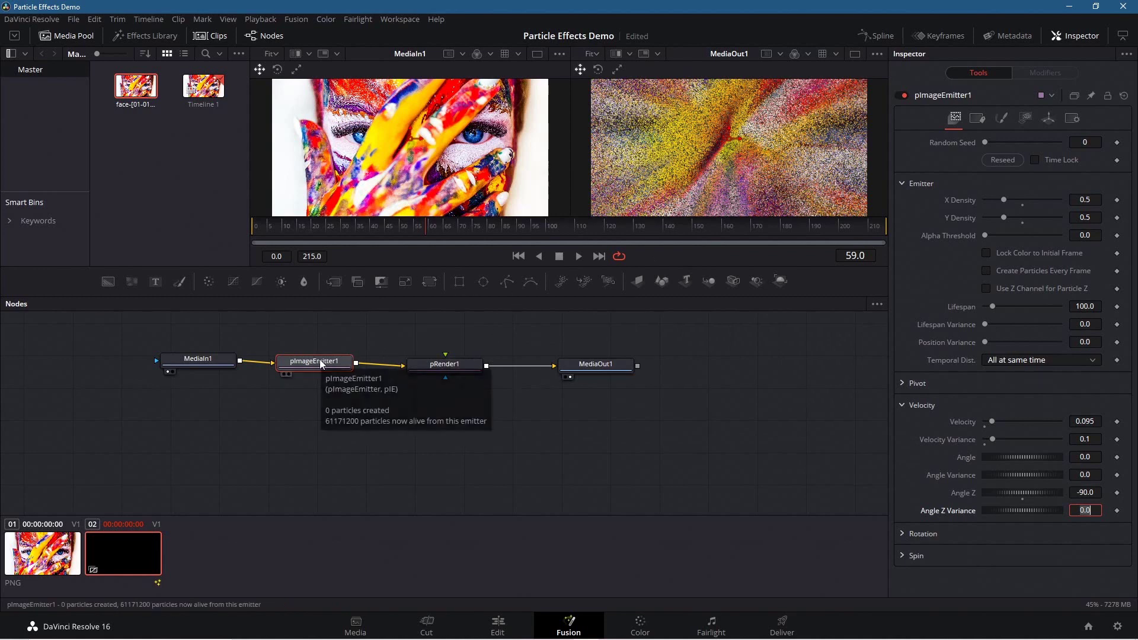
pyautogui.click(436, 362)
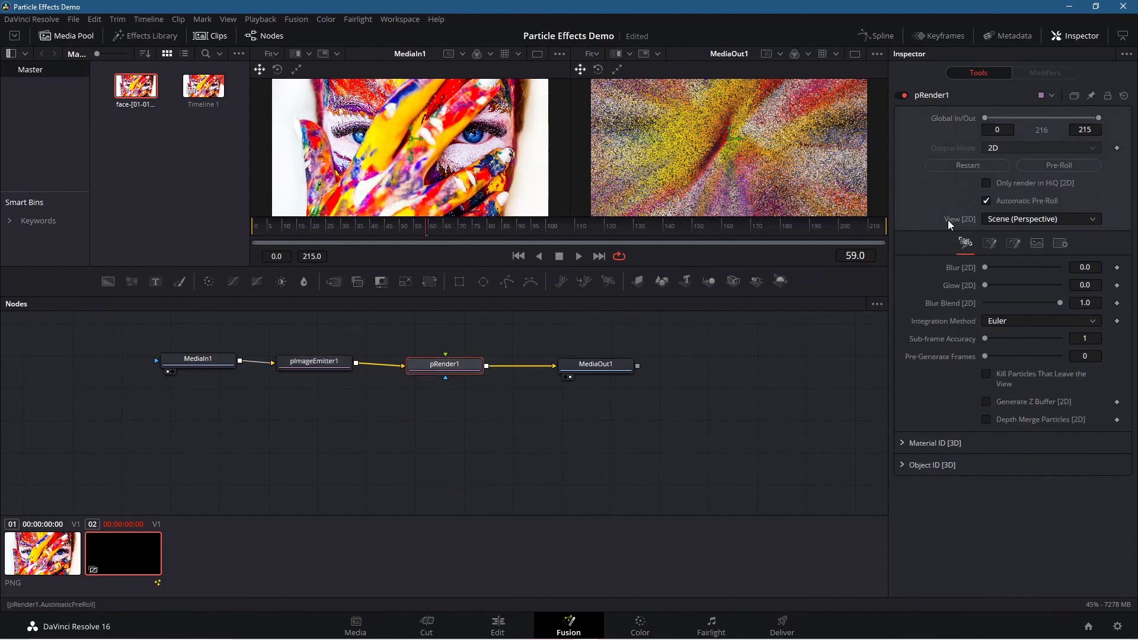
pyautogui.click(986, 374)
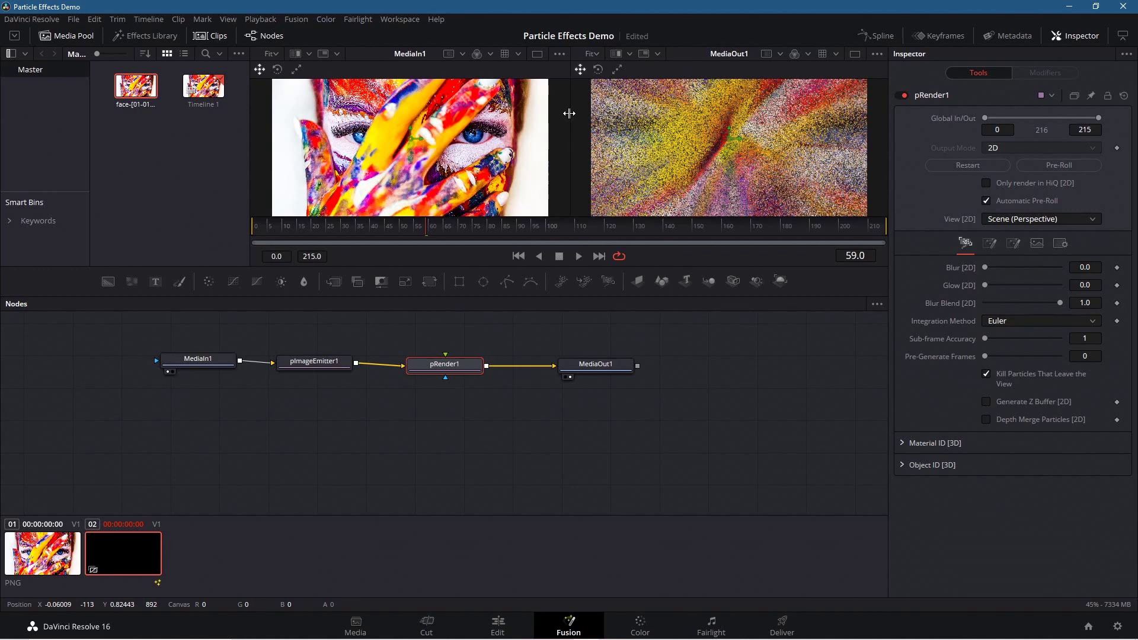
pyautogui.click(985, 402)
pyautogui.click(987, 420)
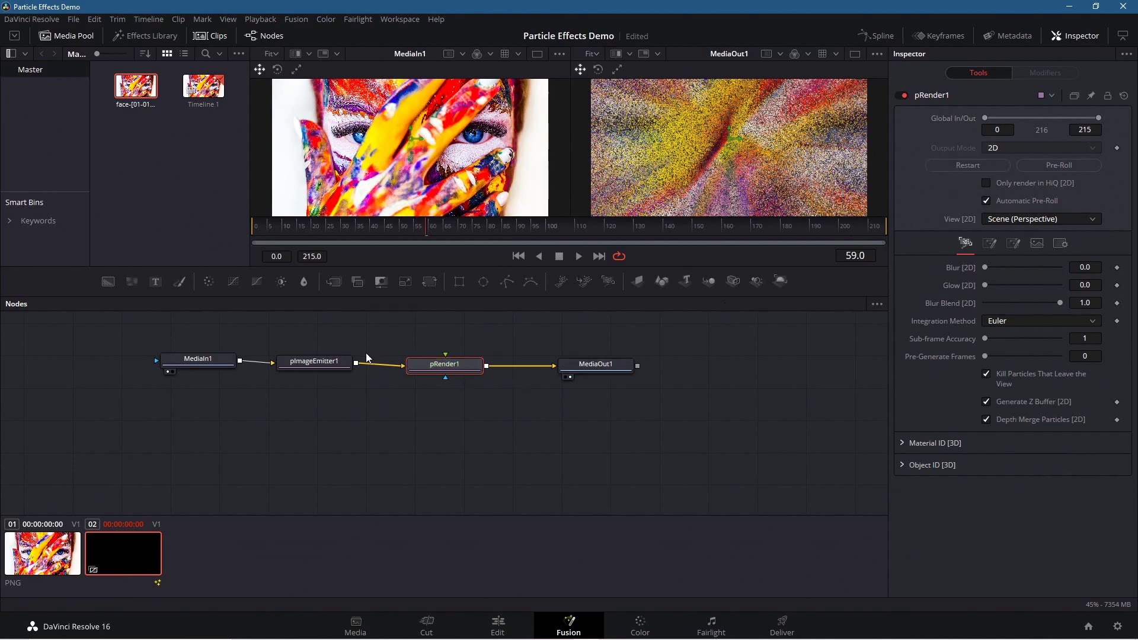
# Step: Preview pImageEmitter1's particles at frames 180 and 130, and raise the emitter's Lifespan to 1000
pyautogui.click(327, 361)
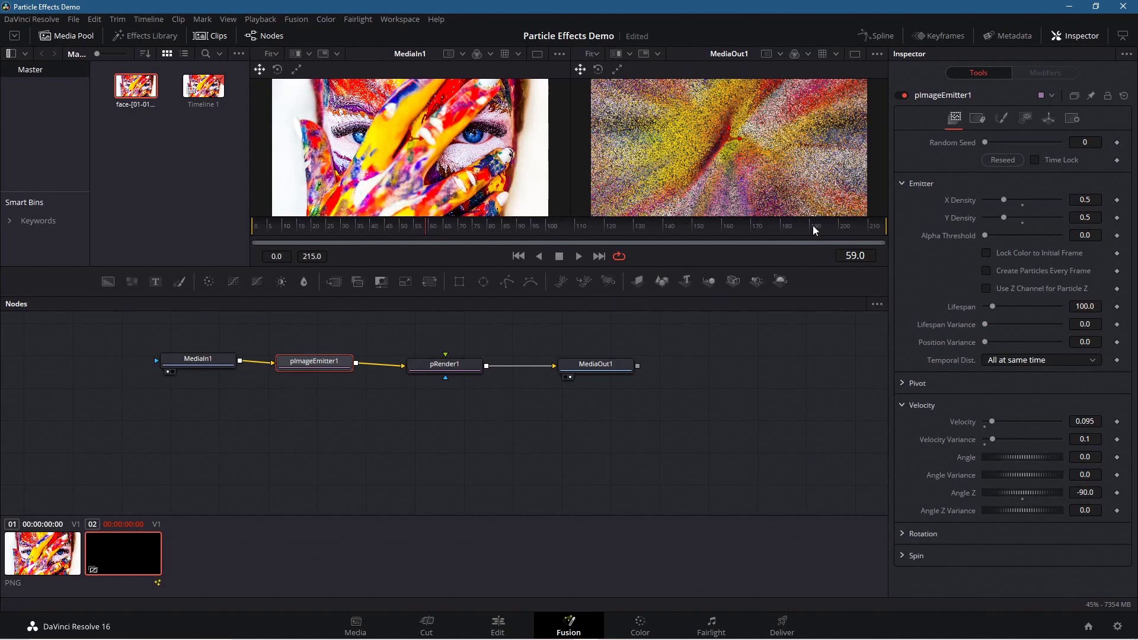
pyautogui.click(779, 224)
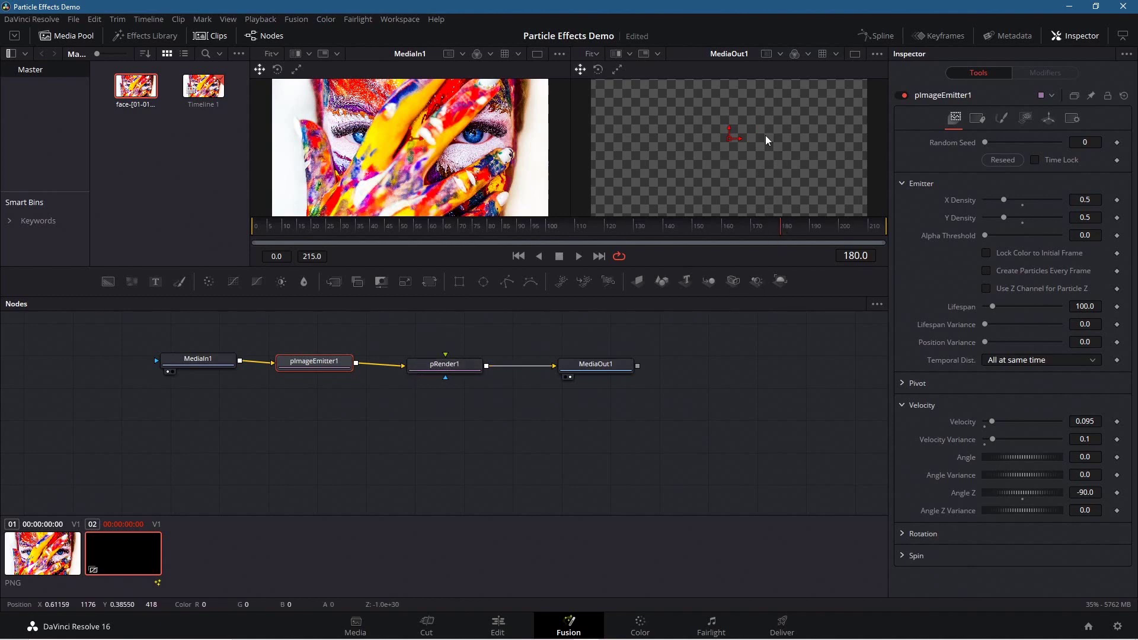
pyautogui.click(634, 226)
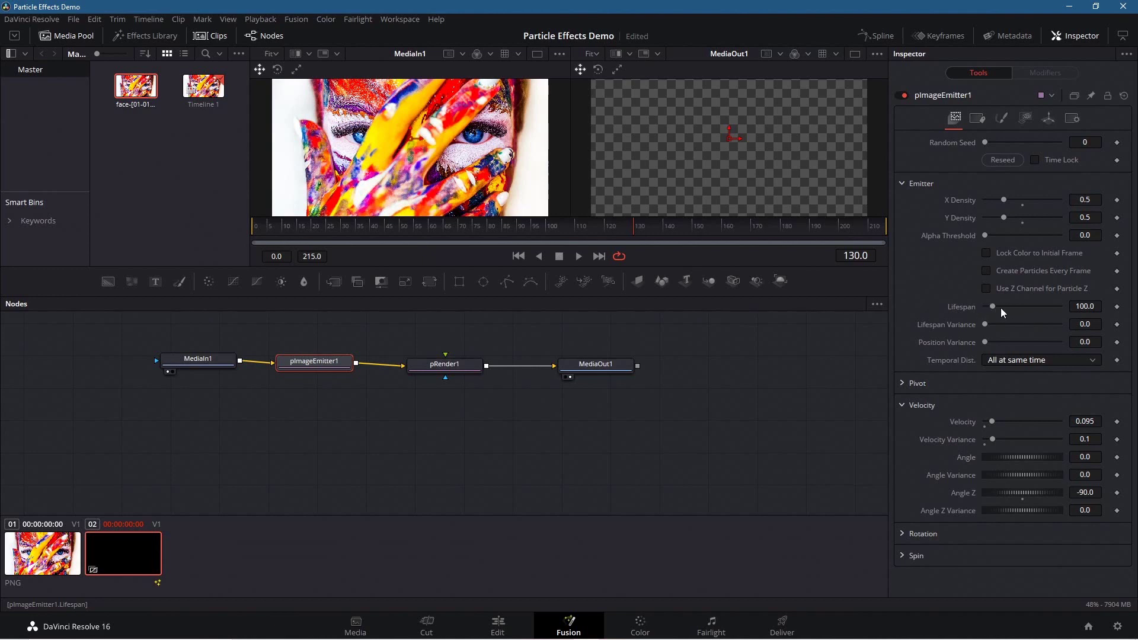
pyautogui.moveTo(992, 305); pyautogui.dragTo(1122, 317)
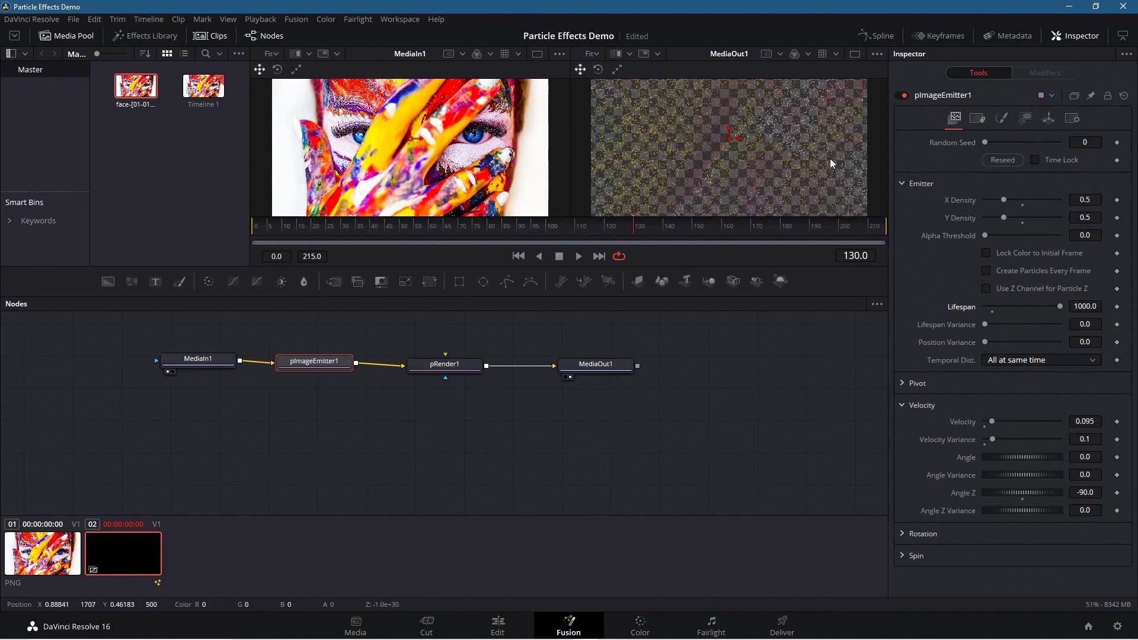
# Step: Check the particles near the end of the composition at frames 189, 201 and 209
pyautogui.click(808, 225)
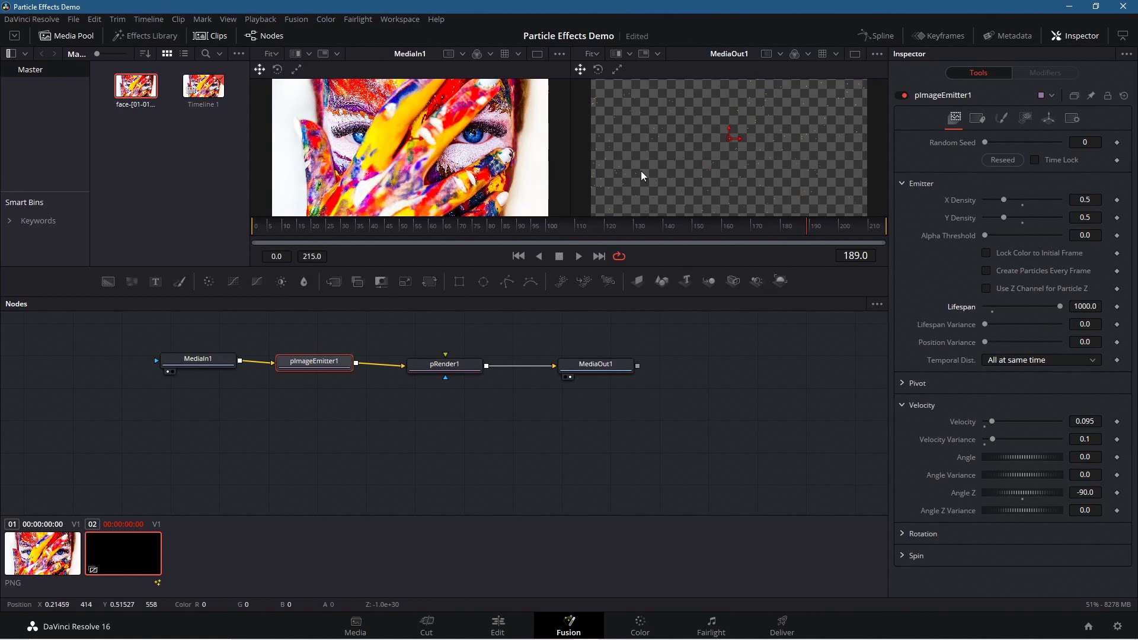
pyautogui.click(835, 225)
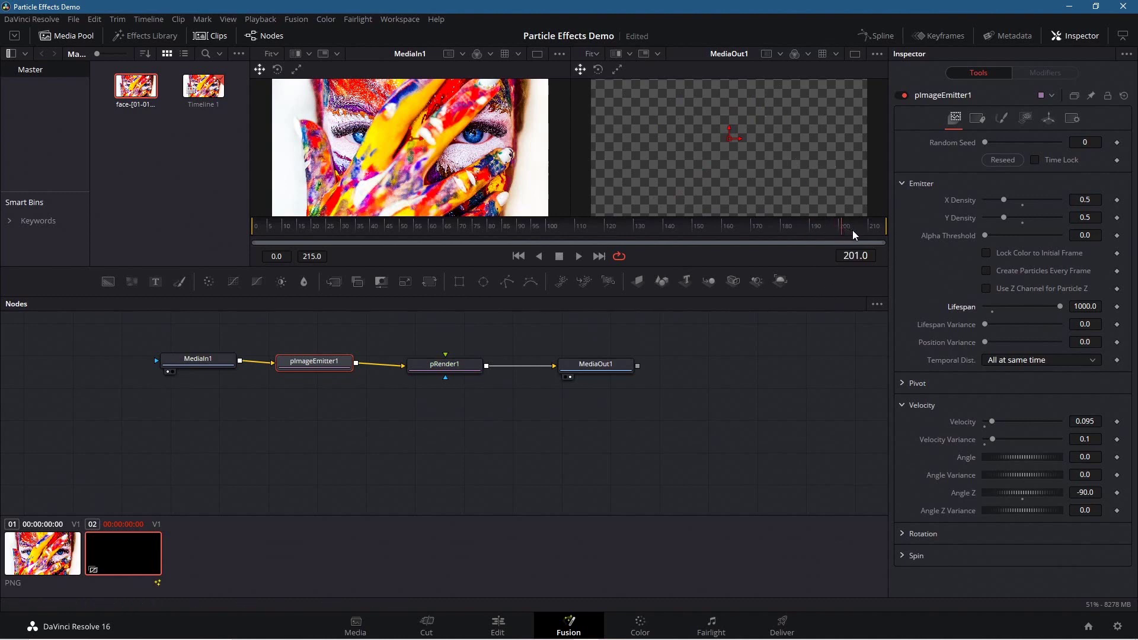
pyautogui.moveTo(853, 231); pyautogui.dragTo(861, 231)
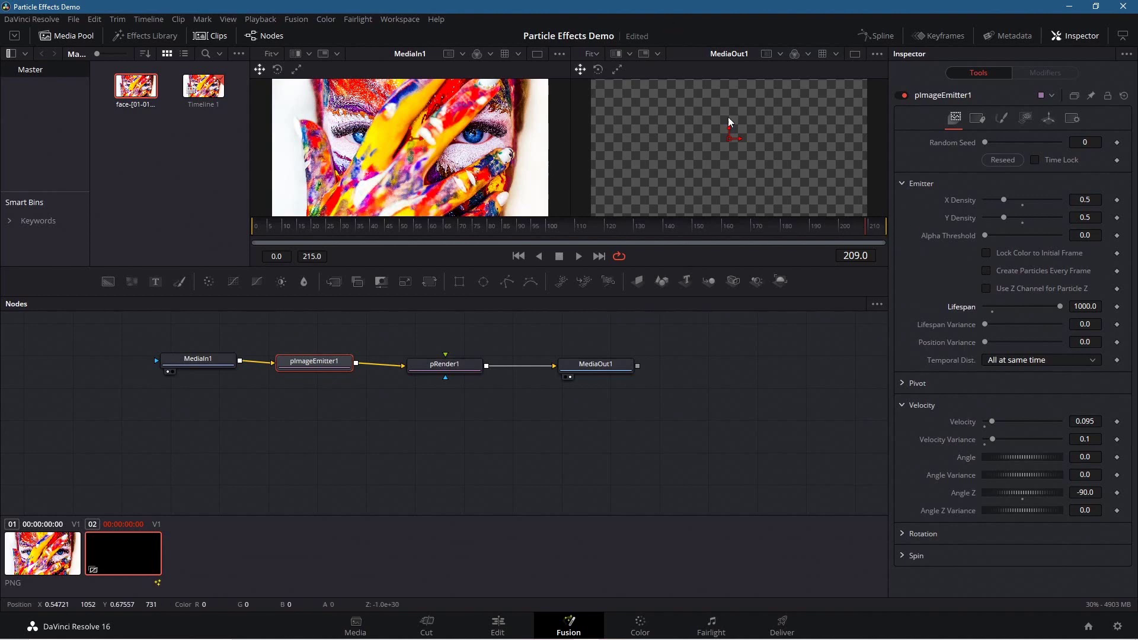
# Step: On the Edit page, move the face clip up to Video 2 and shift the Fusion Composition one second earlier beneath it
pyautogui.click(498, 625)
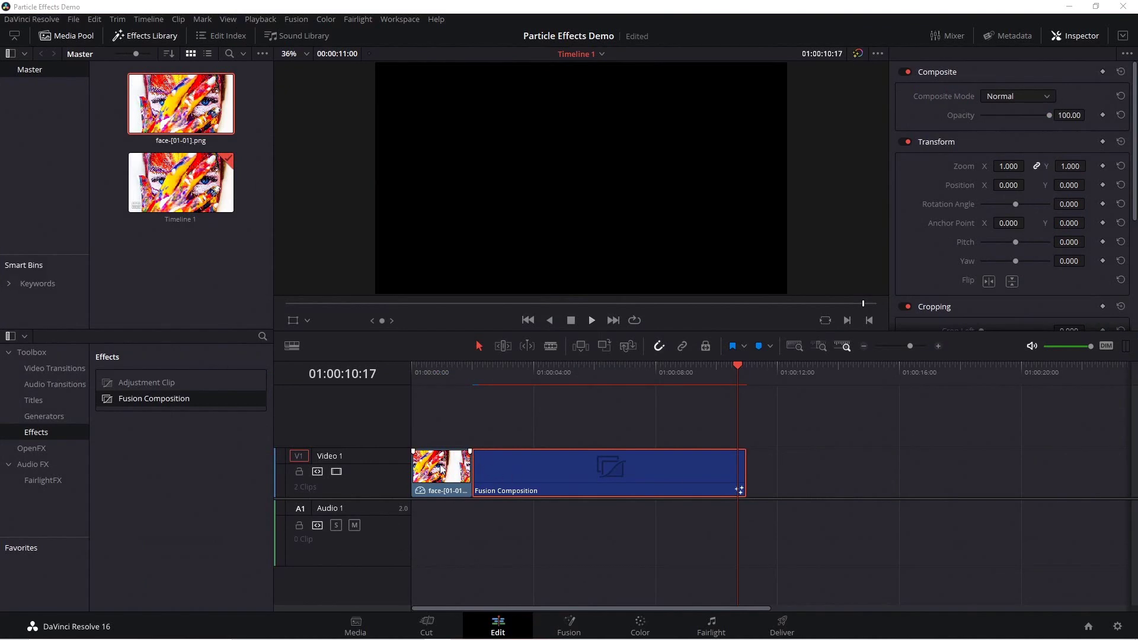
pyautogui.moveTo(452, 469); pyautogui.dragTo(444, 433)
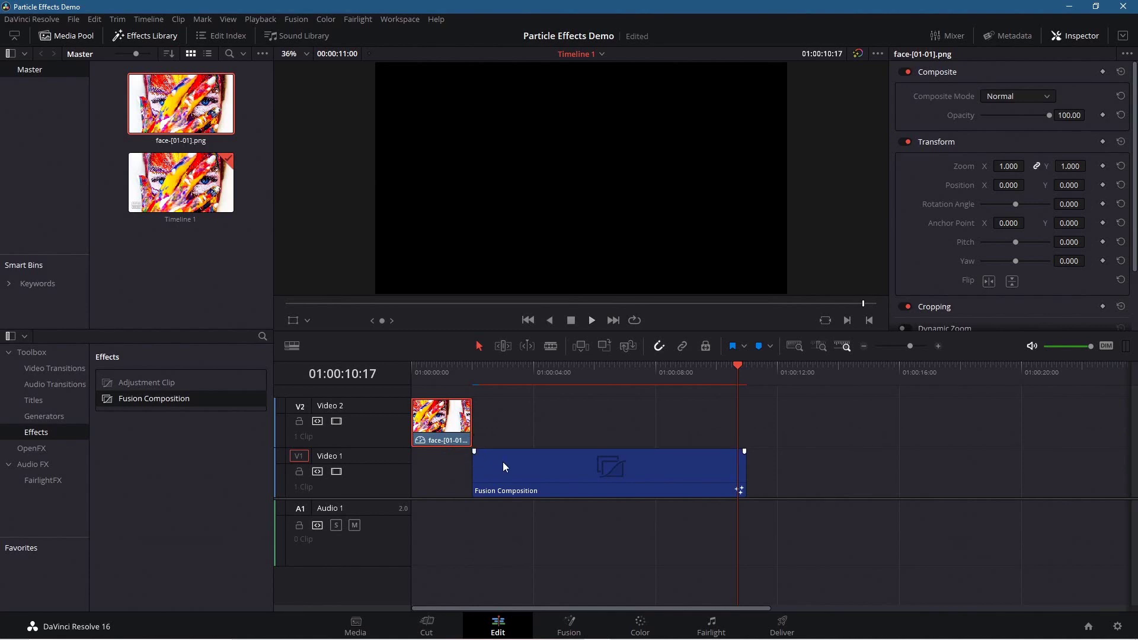
pyautogui.moveTo(522, 465); pyautogui.dragTo(489, 467)
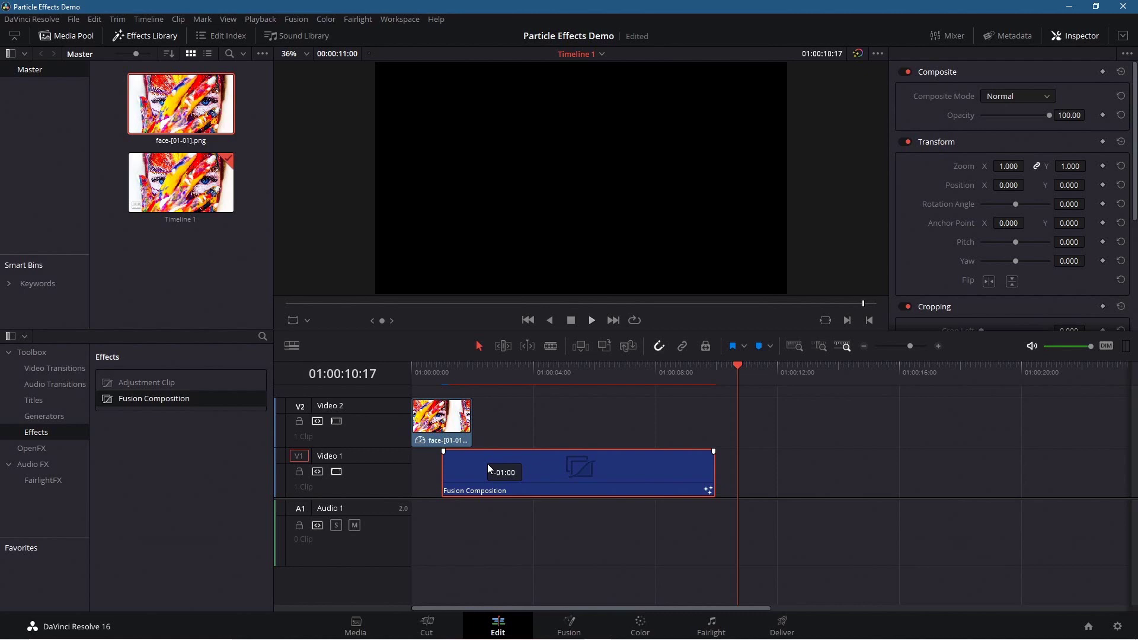
# Step: Shift the Fusion Composition on Video 1 to start at about 01:00:01:11, overlapping only the end of the face clip
pyautogui.moveTo(489, 469); pyautogui.dragTo(498, 468)
pyautogui.moveTo(740, 366); pyautogui.dragTo(855, 366)
pyautogui.moveTo(495, 465)
pyautogui.mouseDown()
pyautogui.moveTo(576, 471)
pyautogui.moveTo(507, 460)
pyautogui.mouseUp()
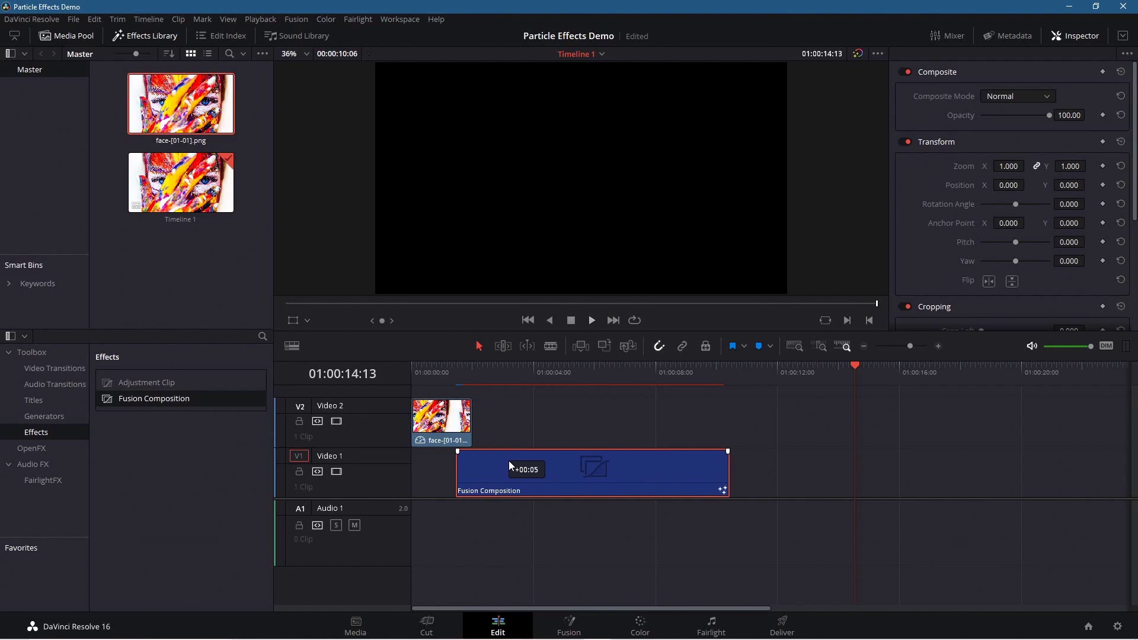
pyautogui.moveTo(509, 461); pyautogui.dragTo(508, 462)
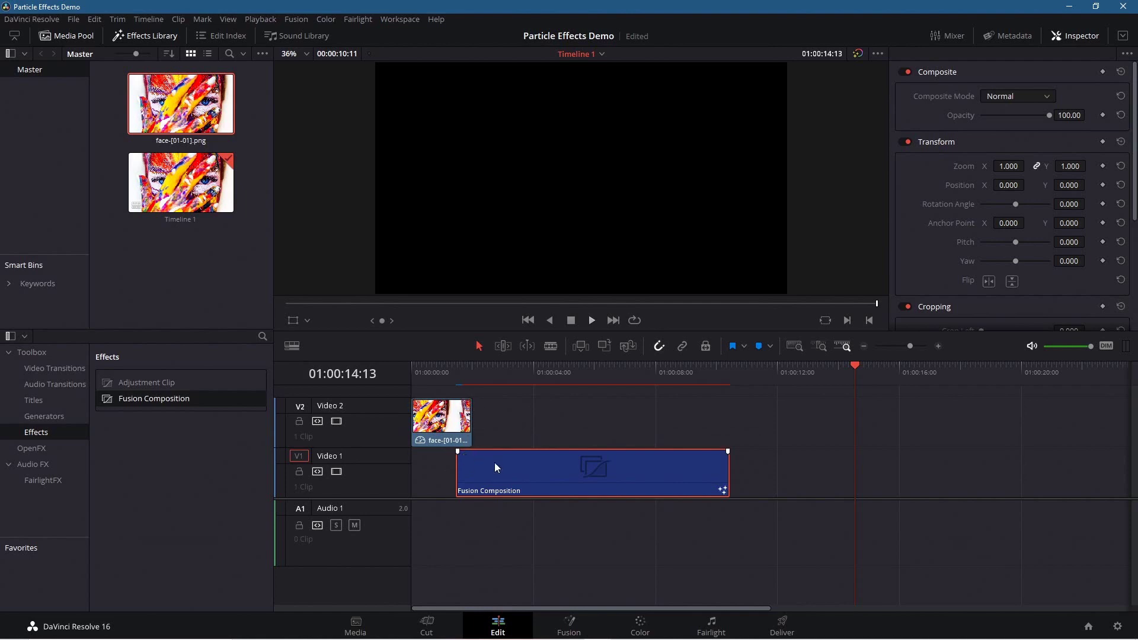
# Step: Add a short fade-out at the end of the face clip on Video 2 and preview the particles from 01:00:01:11 to 01:00:09:12
pyautogui.moveTo(472, 401)
pyautogui.mouseDown()
pyautogui.moveTo(453, 401)
pyautogui.moveTo(469, 400)
pyautogui.mouseUp()
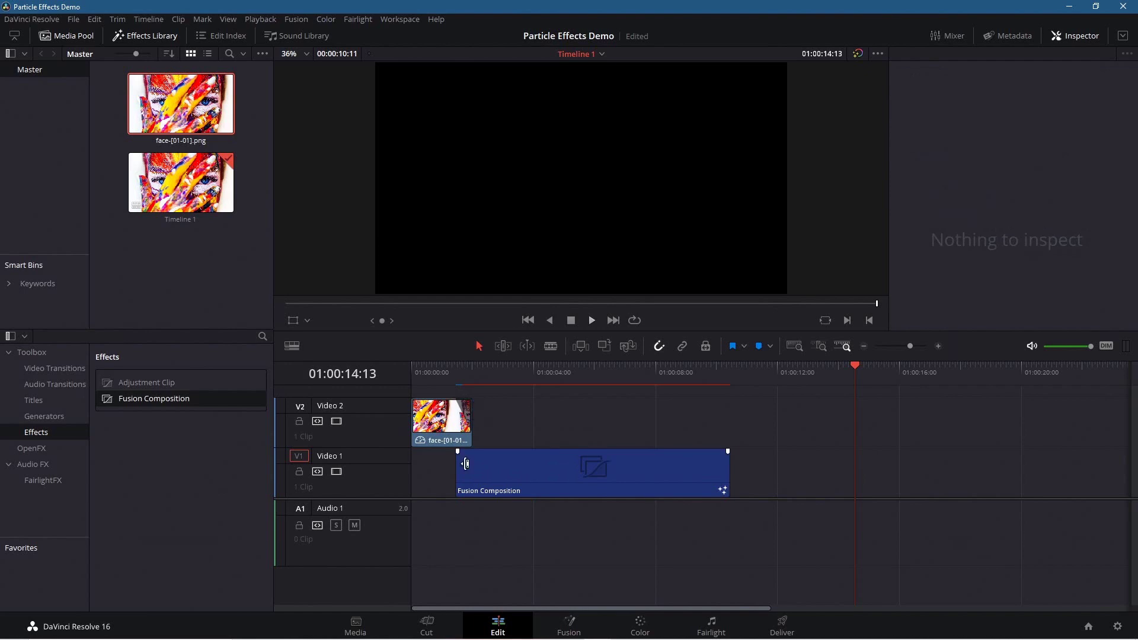
pyautogui.click(460, 379)
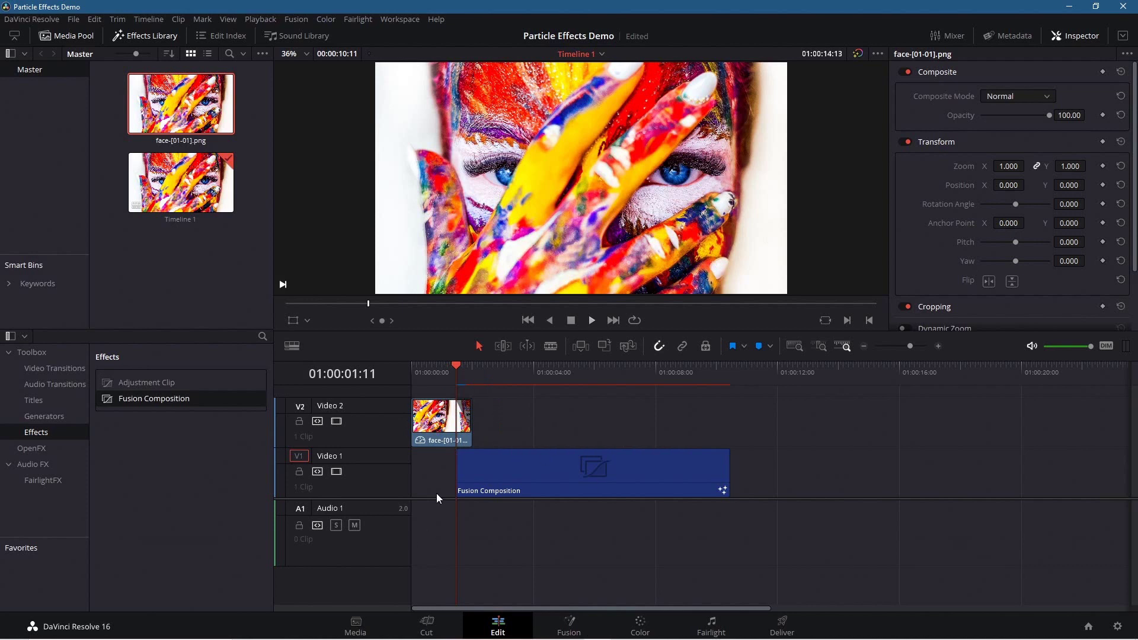
pyautogui.click(703, 380)
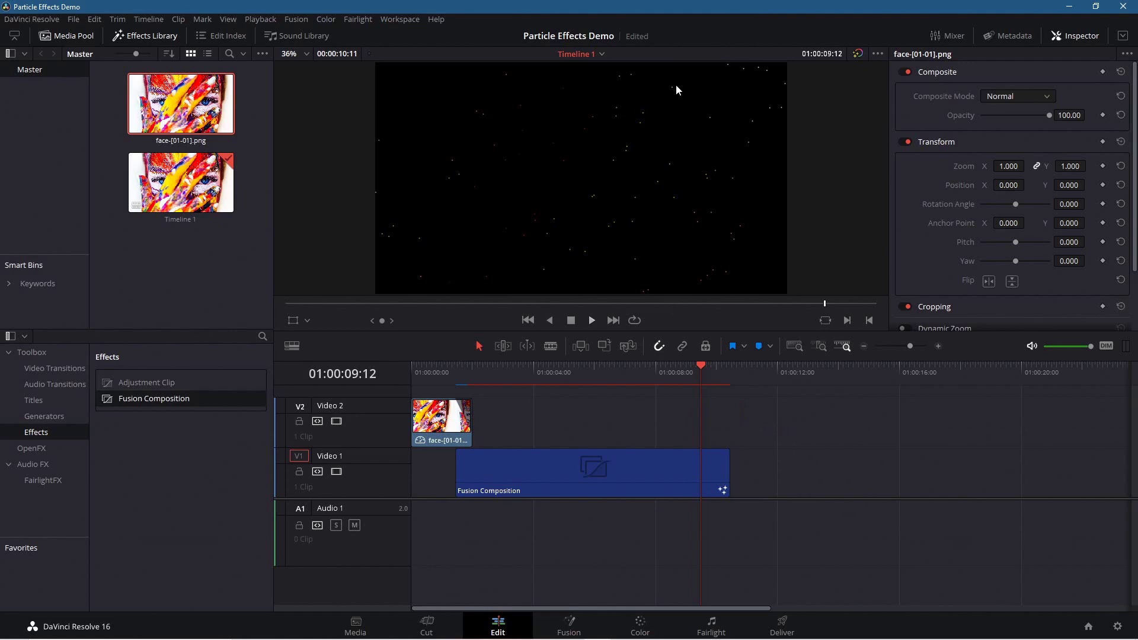
pyautogui.click(441, 374)
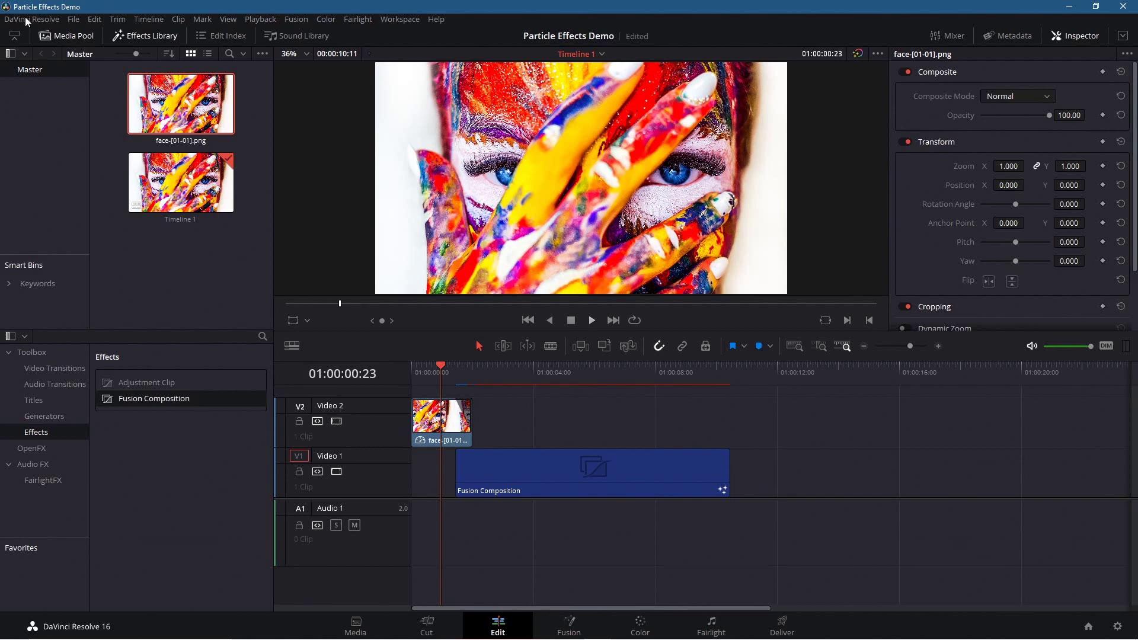
# Step: Save the project and switch to GIMP
pyautogui.click(72, 20)
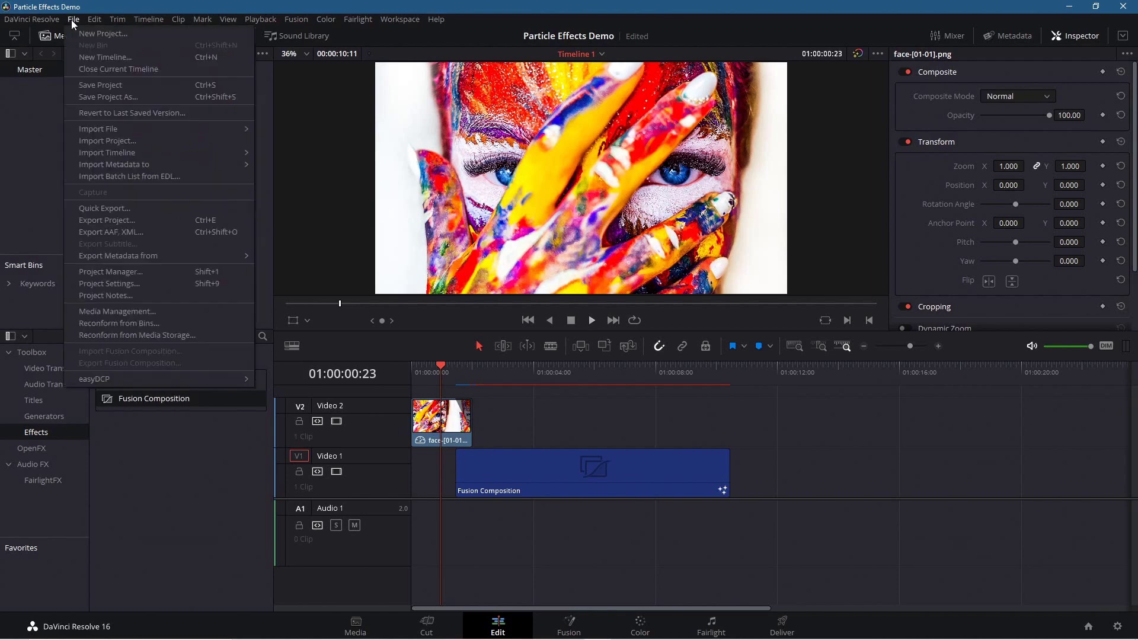
pyautogui.click(97, 83)
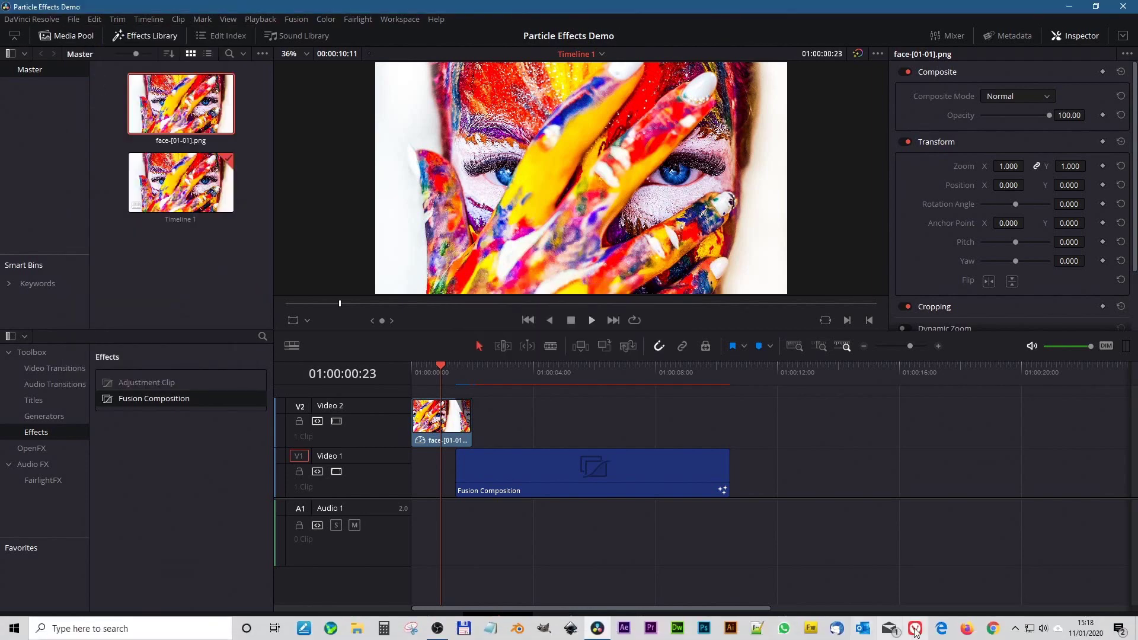
pyautogui.click(544, 630)
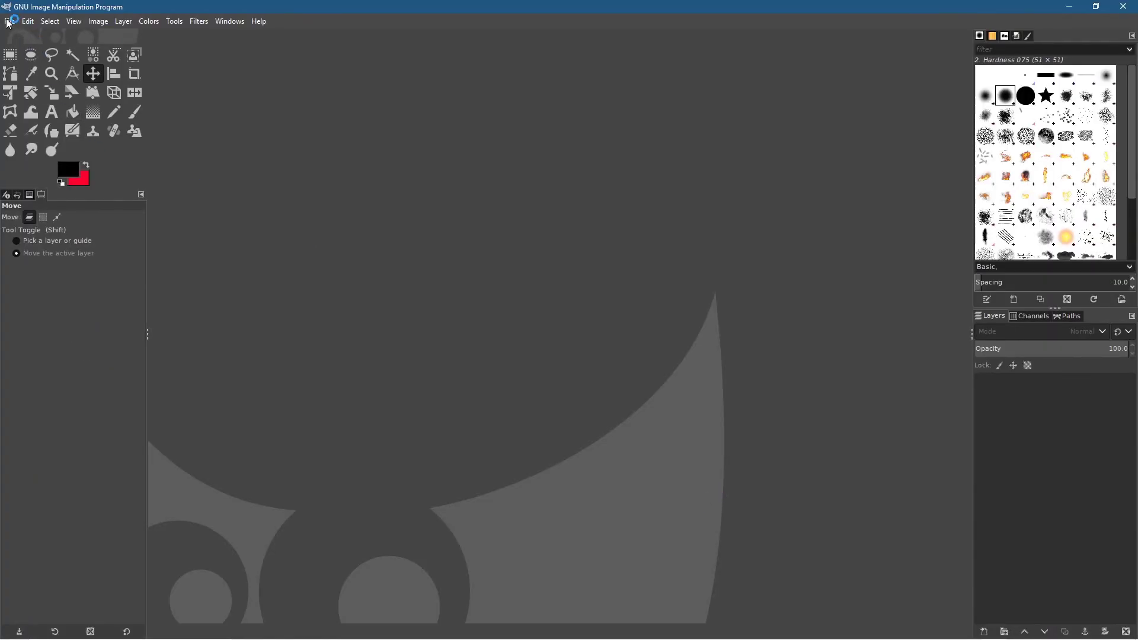
# Step: Set the foreground color to pure white, ffffff
pyautogui.click(9, 22)
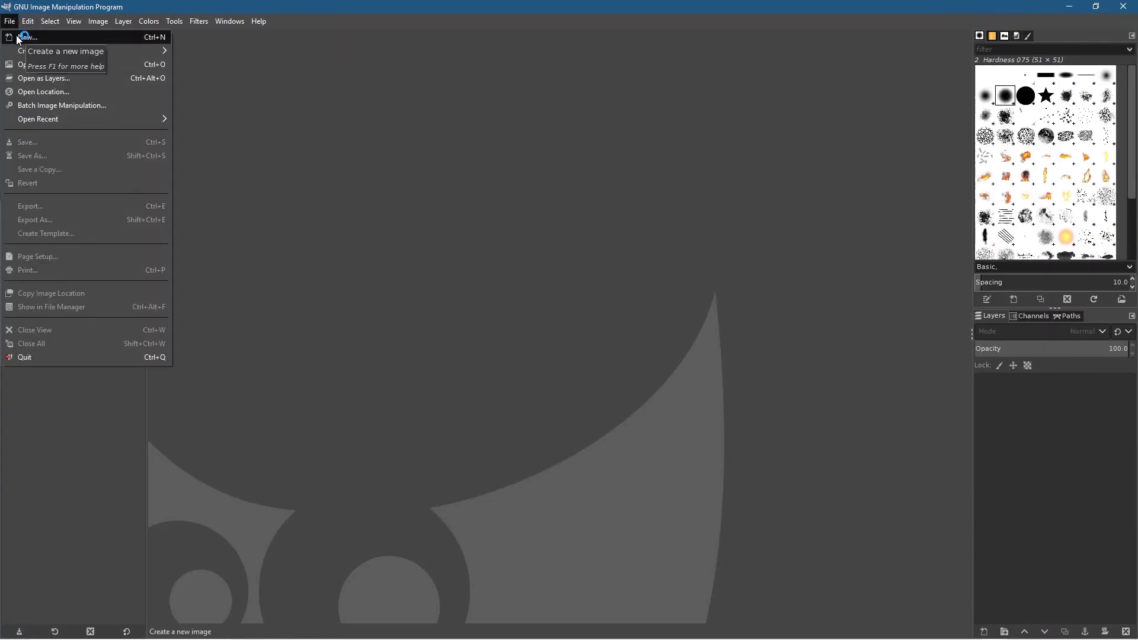
pyautogui.click(196, 6)
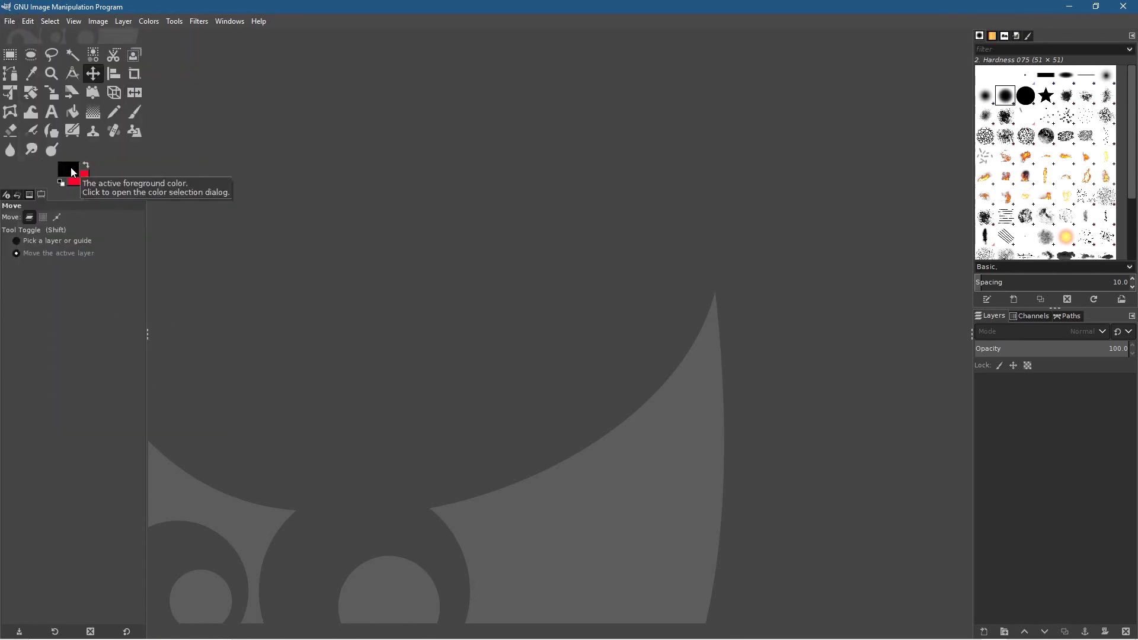
pyautogui.click(70, 169)
pyautogui.moveTo(67, 132); pyautogui.dragTo(3, 62)
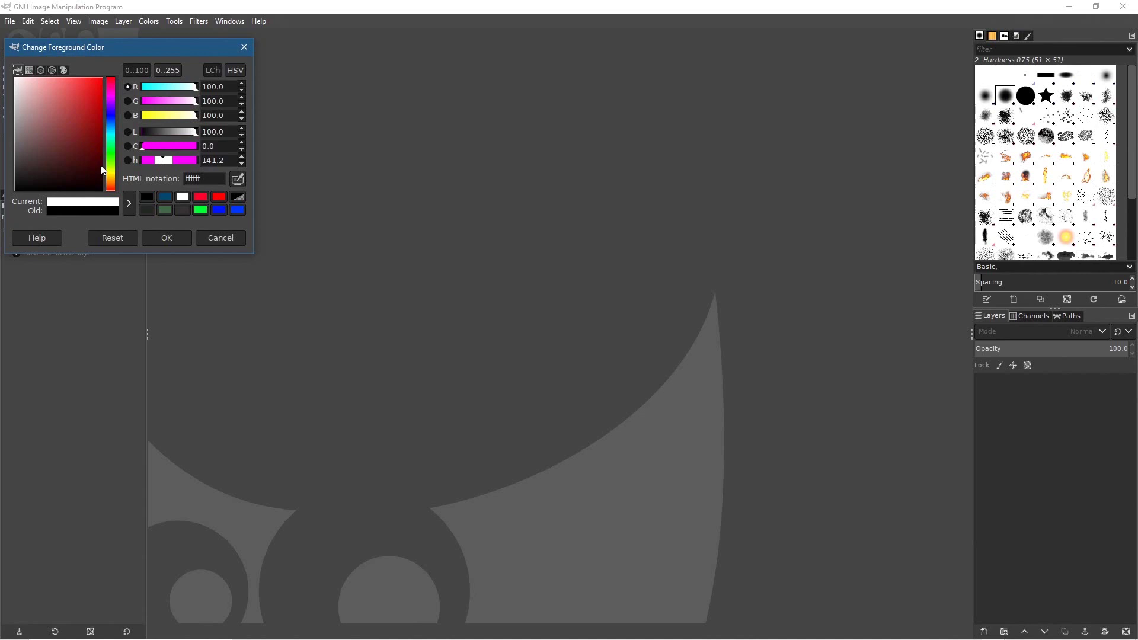
pyautogui.click(168, 238)
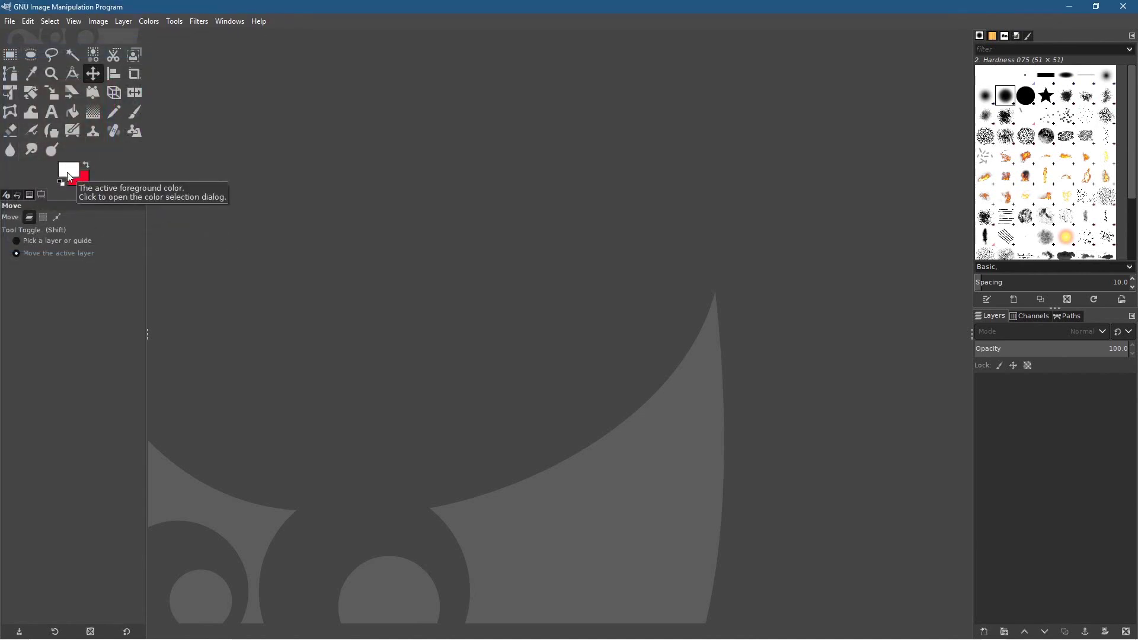
pyautogui.click(70, 177)
pyautogui.moveTo(60, 154); pyautogui.dragTo(2, 62)
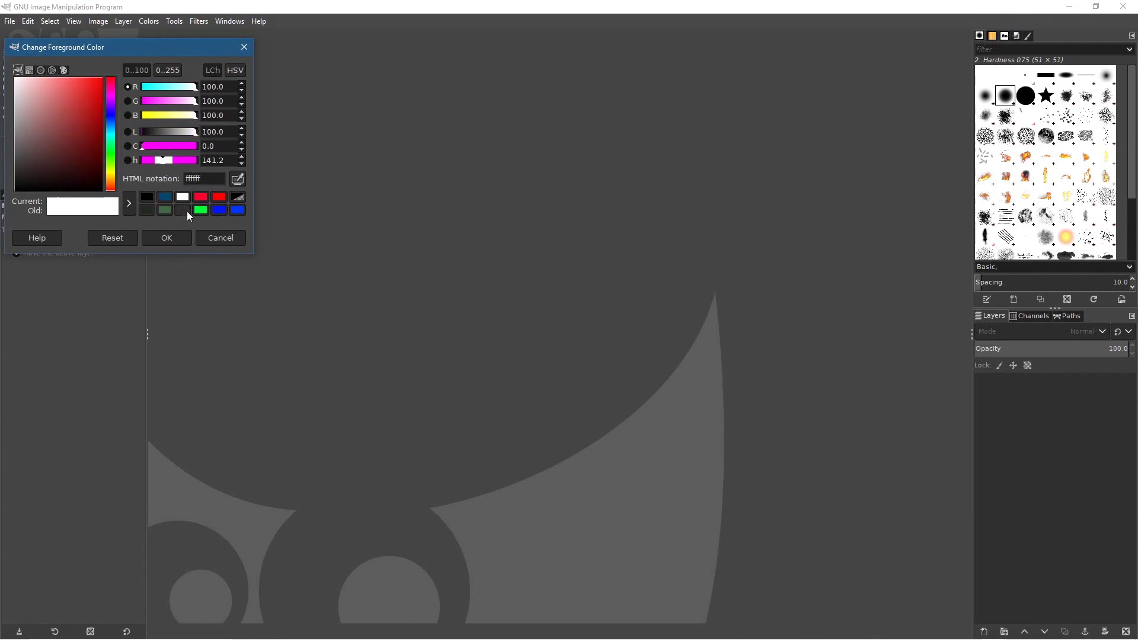
pyautogui.click(174, 238)
# Step: Start a new 1920 × 1080 px image and set its X and Y resolution to 72 pixels/in
pyautogui.click(10, 21)
pyautogui.moveTo(17, 52)
pyautogui.click(17, 39)
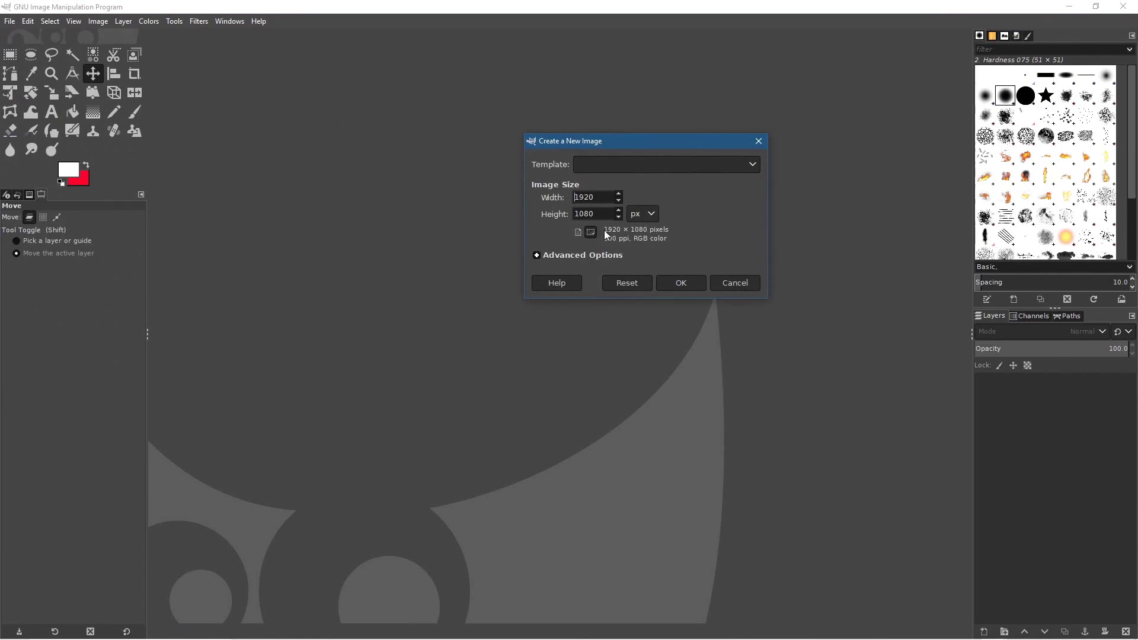
pyautogui.click(559, 255)
pyautogui.press('Tab')
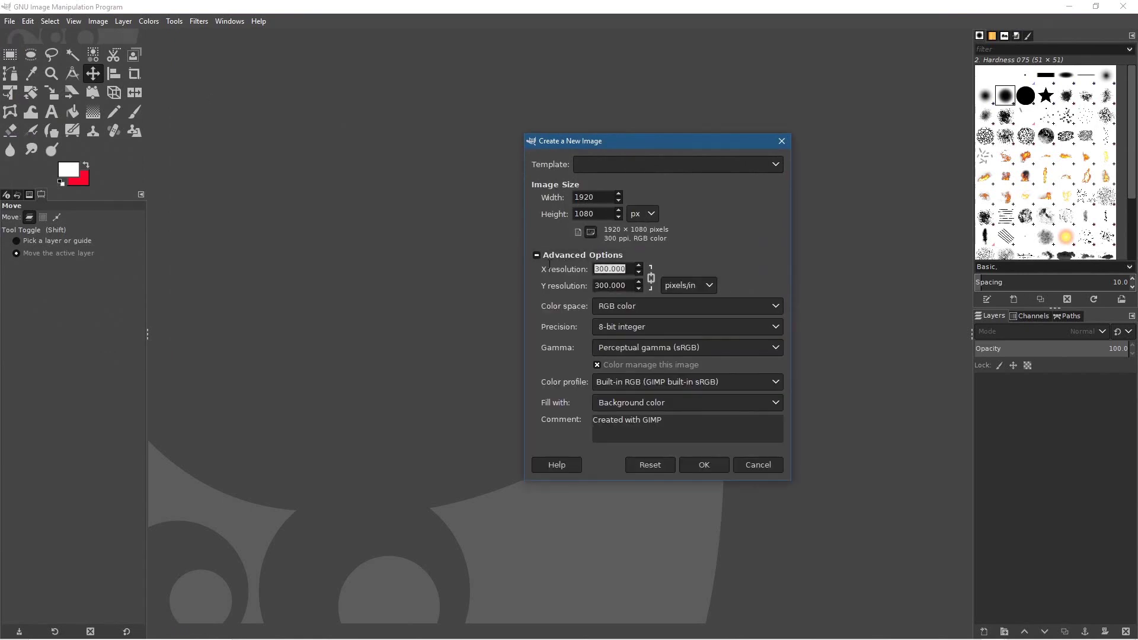
pyautogui.write('72')
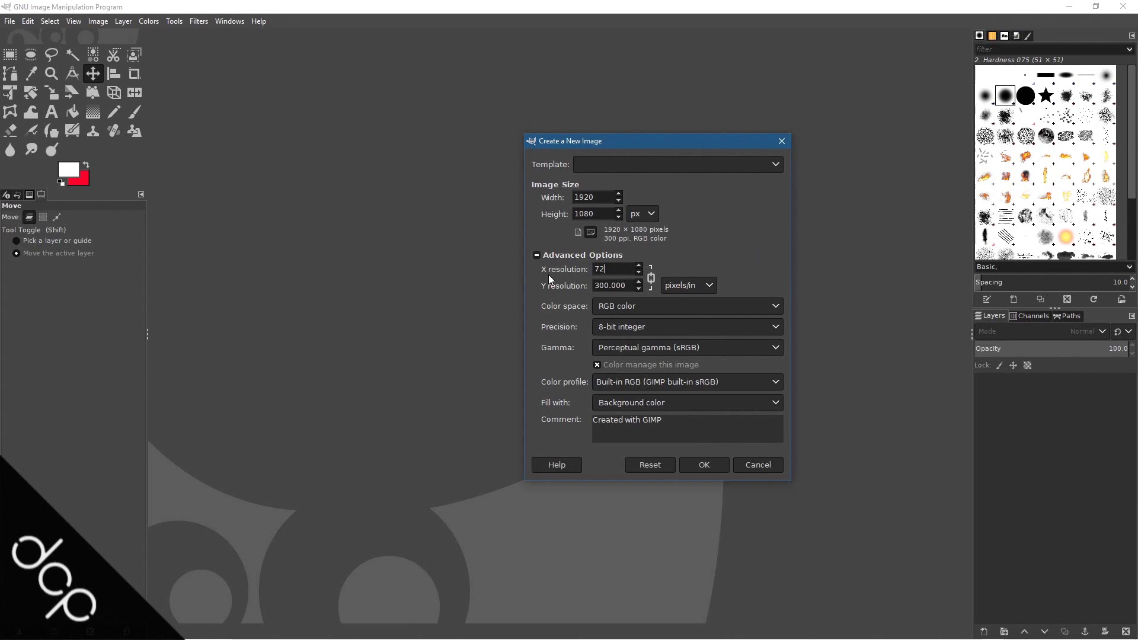
pyautogui.click(611, 285)
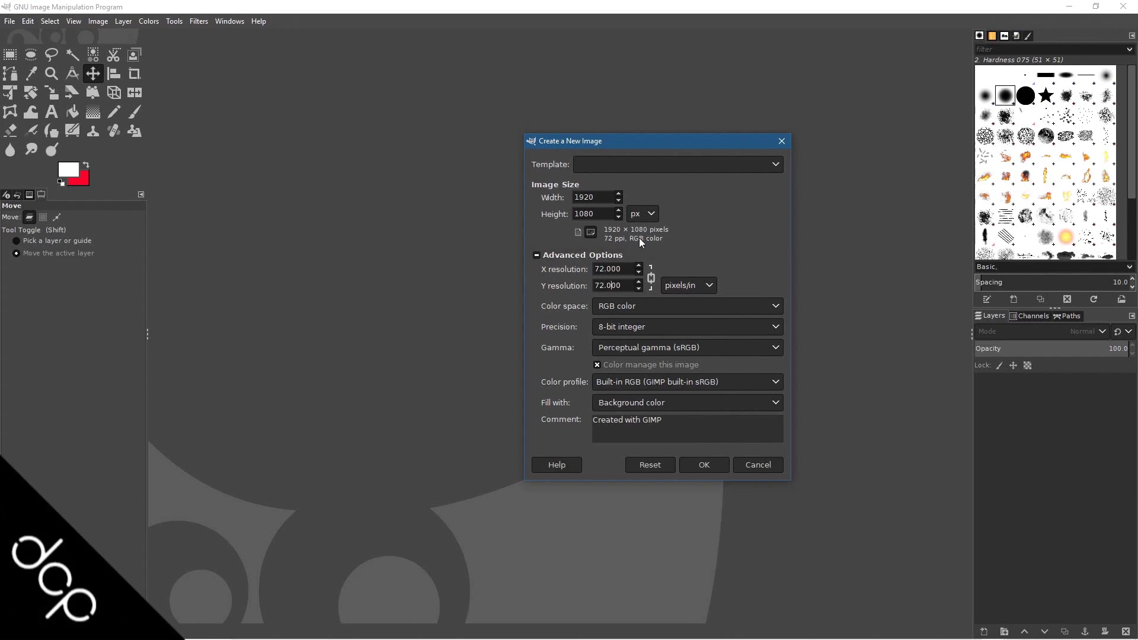
# Step: Choose White as the new image's fill and create the image
pyautogui.click(632, 404)
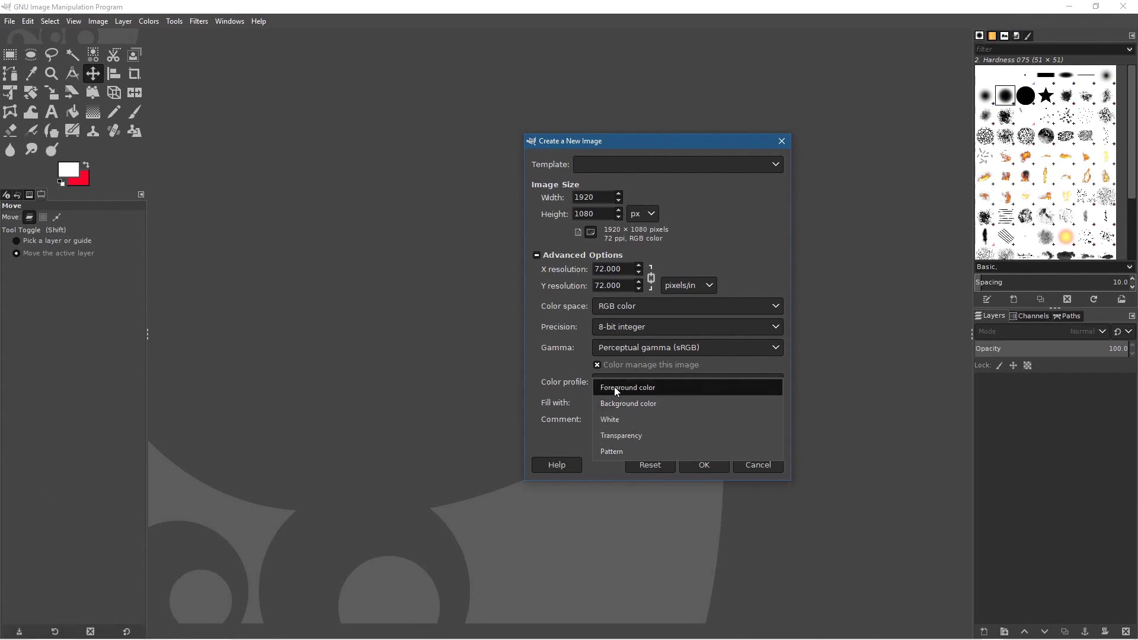
pyautogui.click(619, 418)
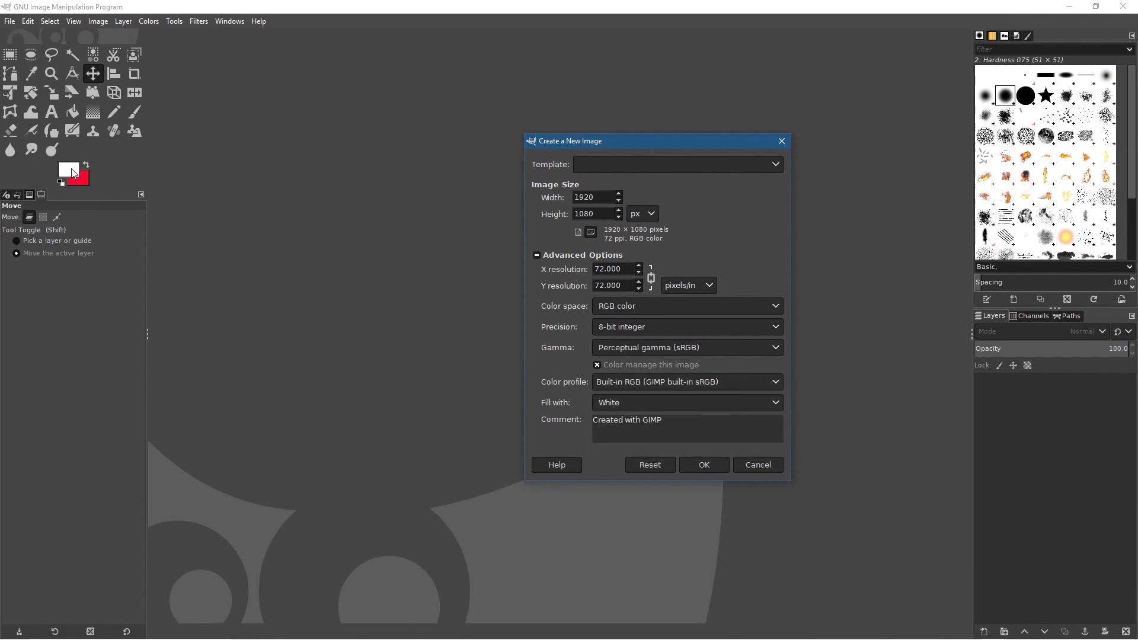
pyautogui.click(704, 466)
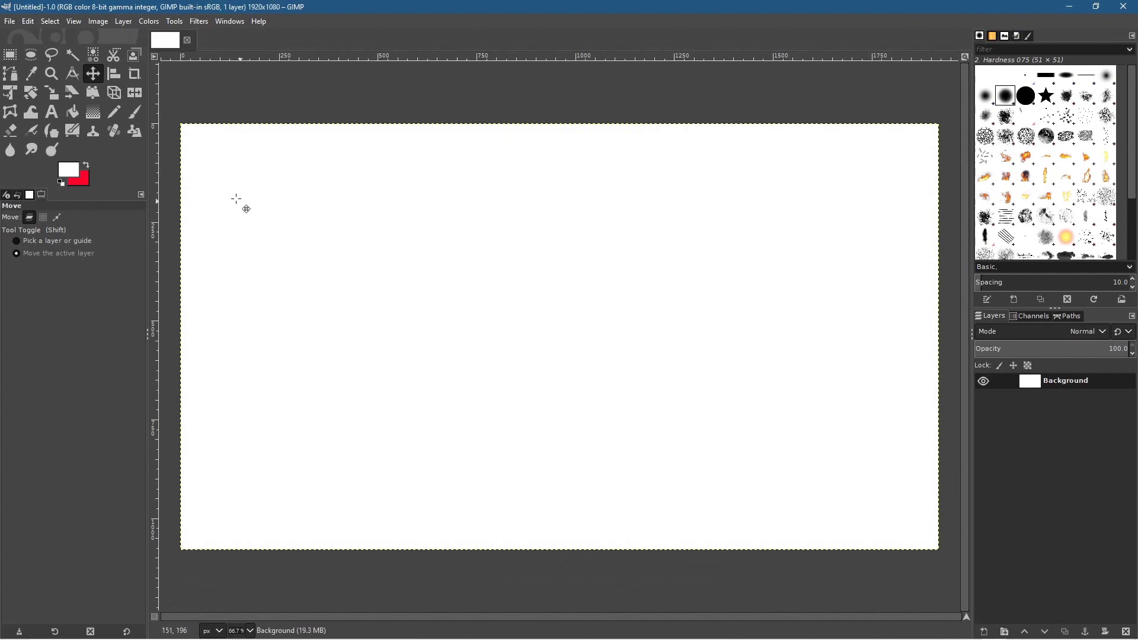
# Step: Begin exporting the image to the desktop folder "00 - Particle Effects - DaVinci Resolve 16.2 Tutorial"
pyautogui.click(9, 21)
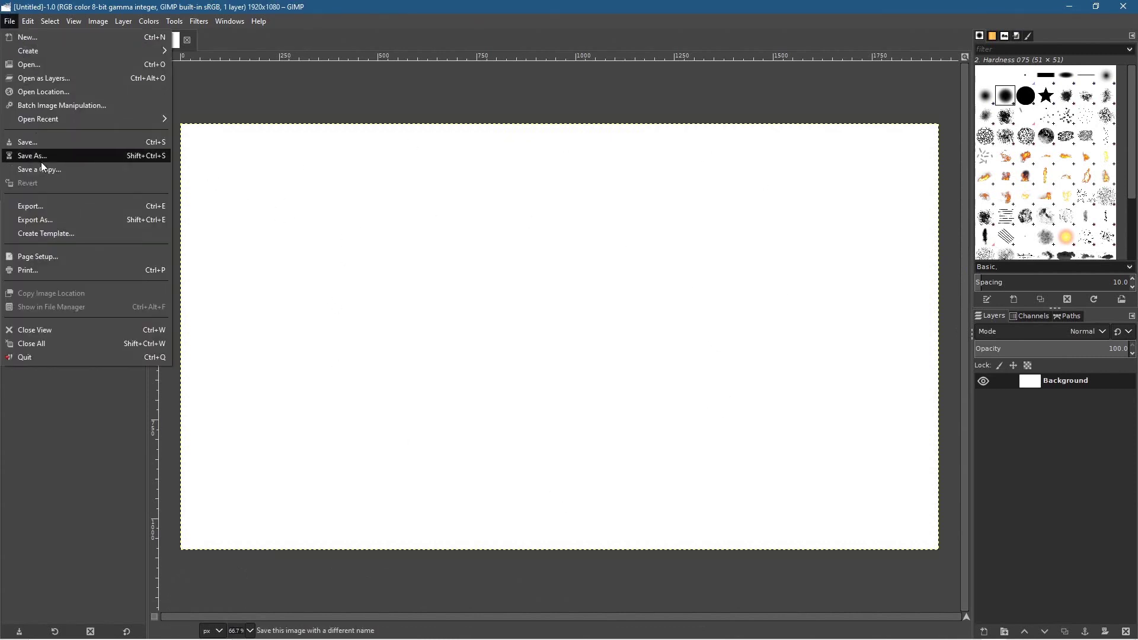
pyautogui.click(48, 219)
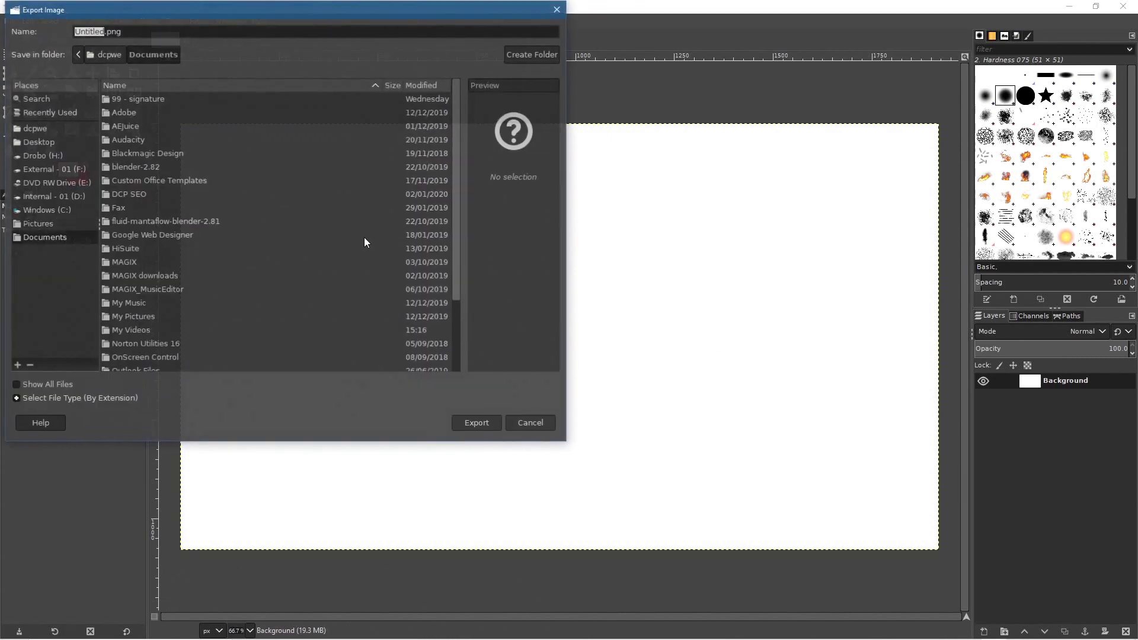
pyautogui.click(37, 144)
pyautogui.doubleClick(175, 100)
# Step: Name the file whiteBG.png, export it with the default PNG options, and close GIMP
pyautogui.click(93, 31)
pyautogui.moveTo(103, 31); pyautogui.dragTo(120, 31)
pyautogui.press('Left')
pyautogui.hotkey('shift', 'Home')
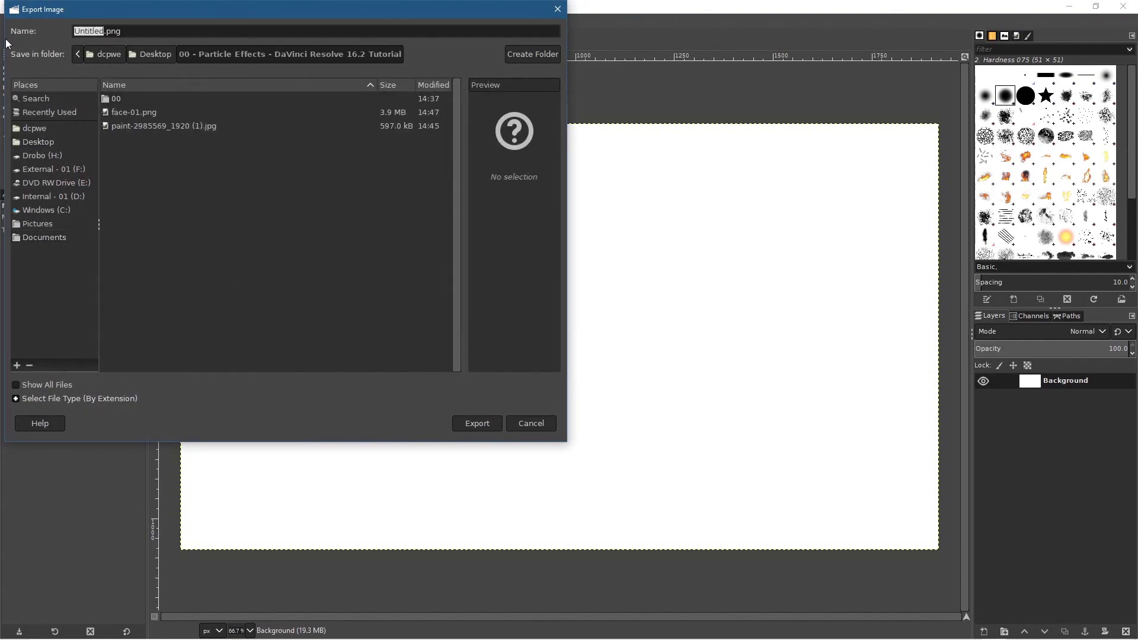
pyautogui.write('whiteBG')
pyautogui.click(478, 422)
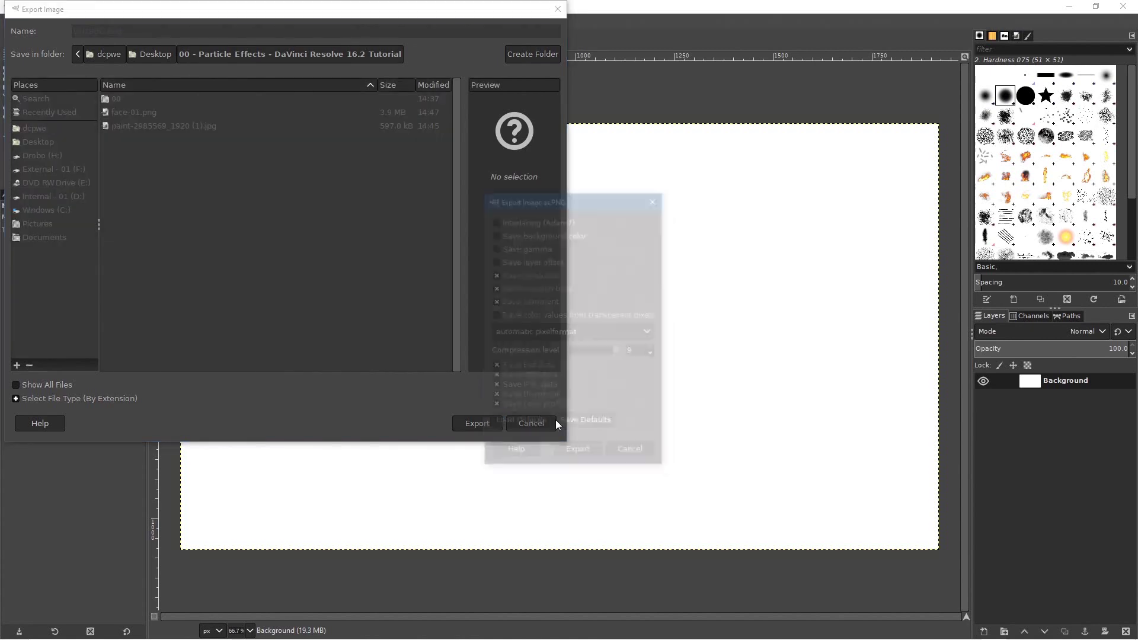
pyautogui.click(578, 454)
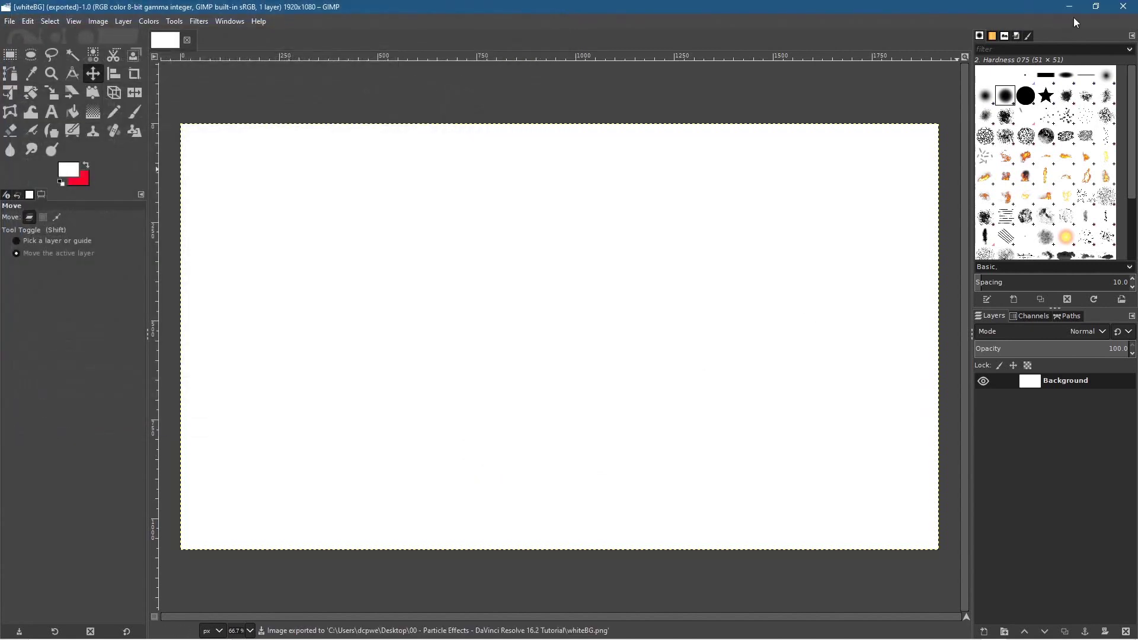
pyautogui.click(1122, 7)
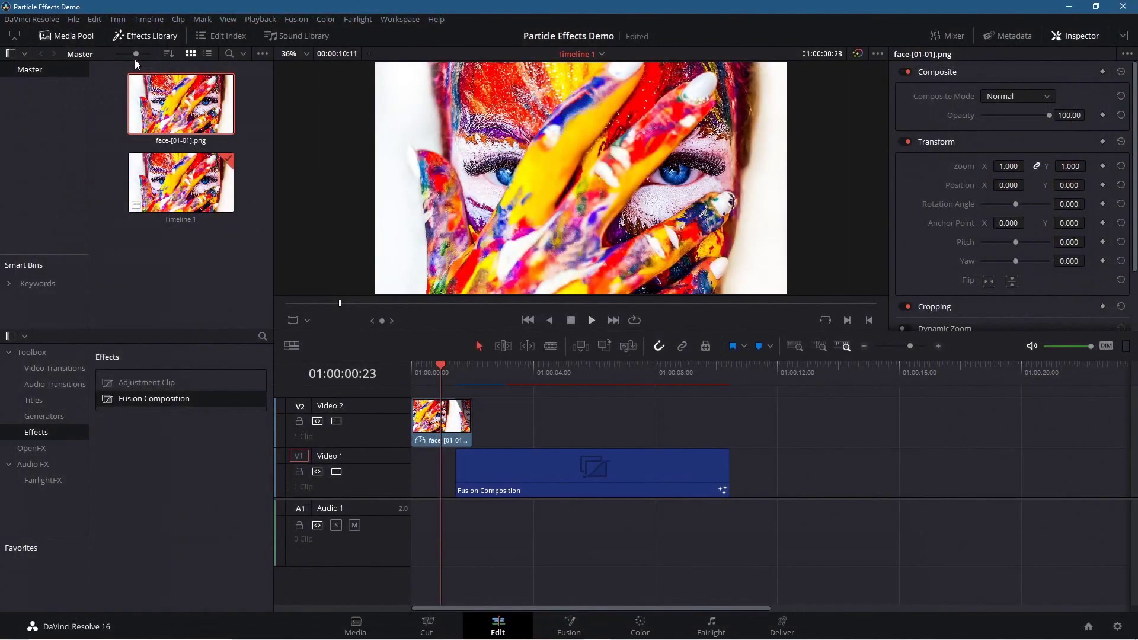
# Step: On DaVinci Resolve's Media page, import whiteBG.png from the tutorial folder into the media pool
pyautogui.click(356, 624)
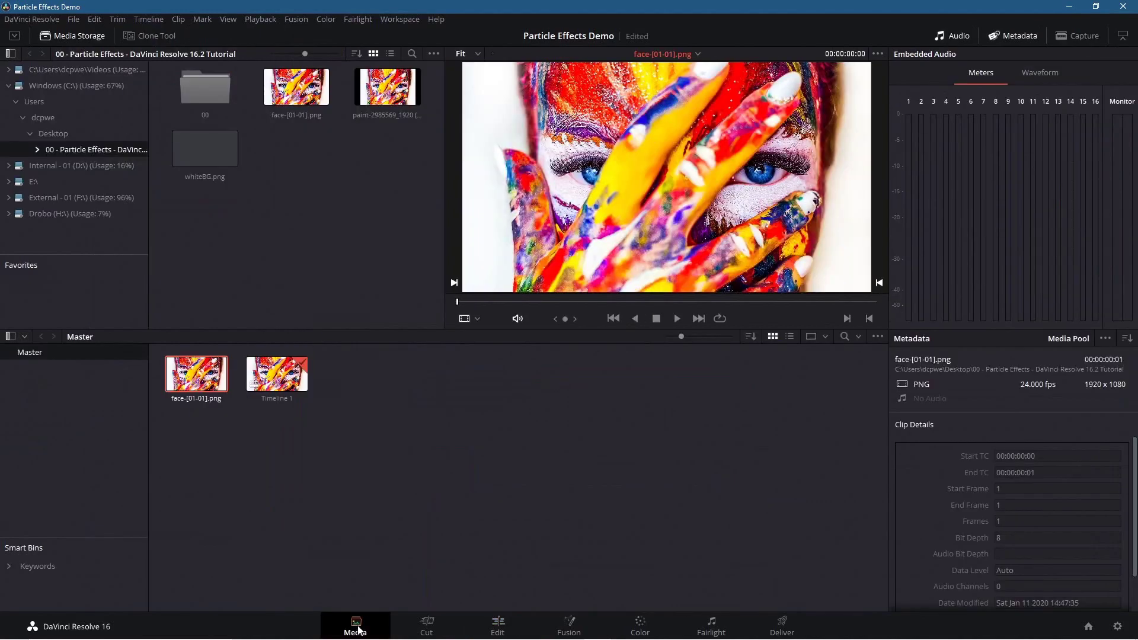
pyautogui.click(325, 231)
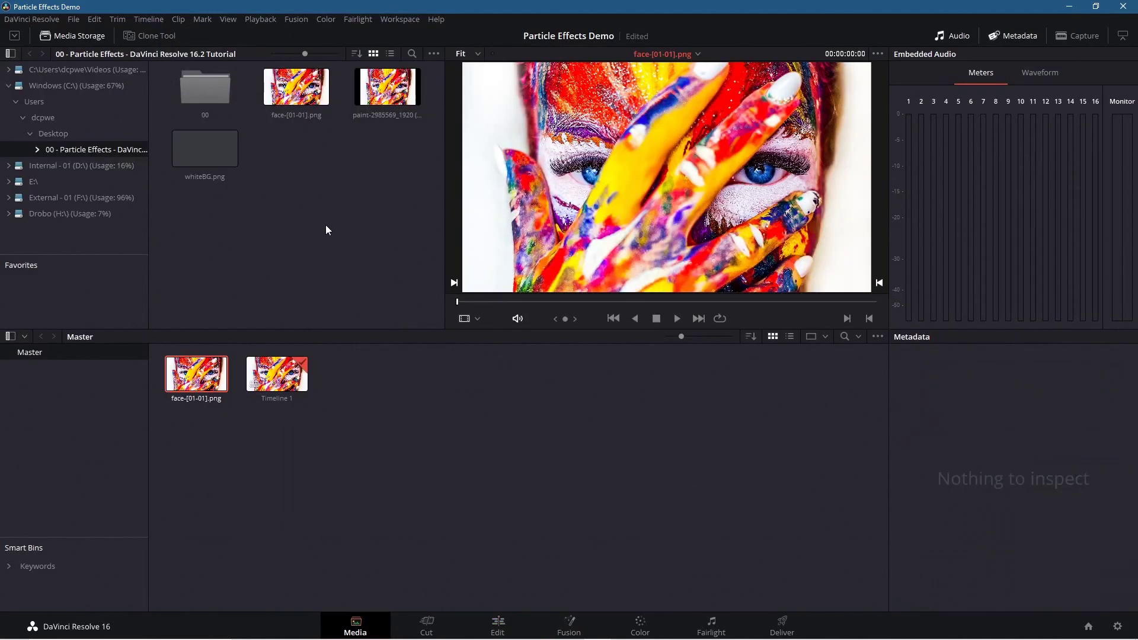
pyautogui.click(208, 157)
pyautogui.moveTo(222, 158); pyautogui.dragTo(371, 385)
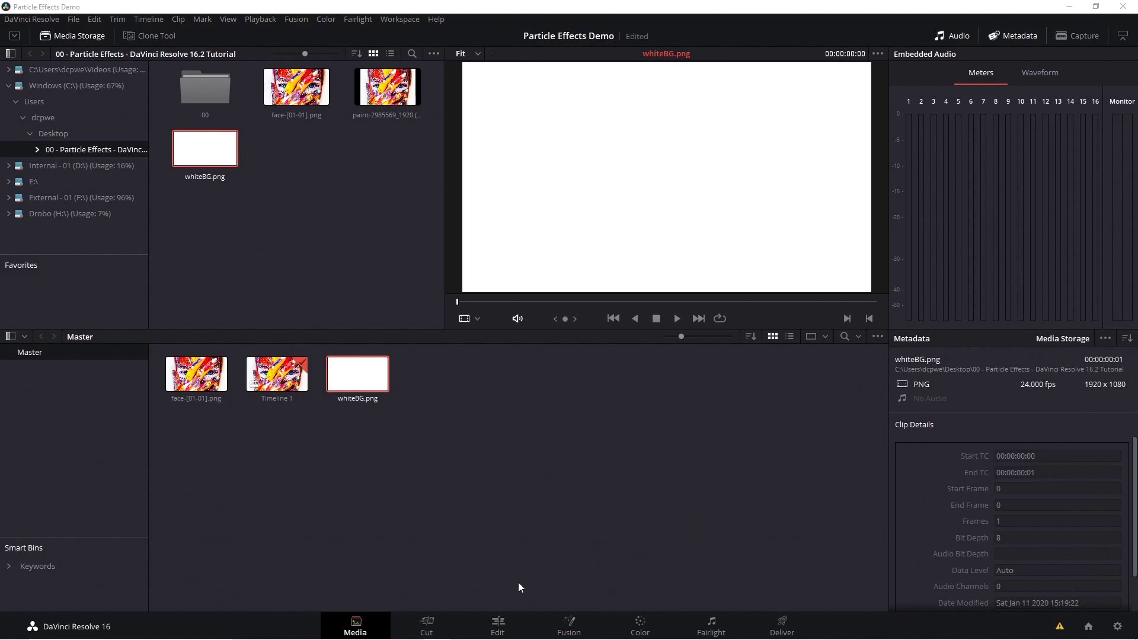
# Step: On the Edit page, move the face clip to Video 3 and the Fusion Composition to Video 2, leaving Video 1 empty
pyautogui.click(498, 625)
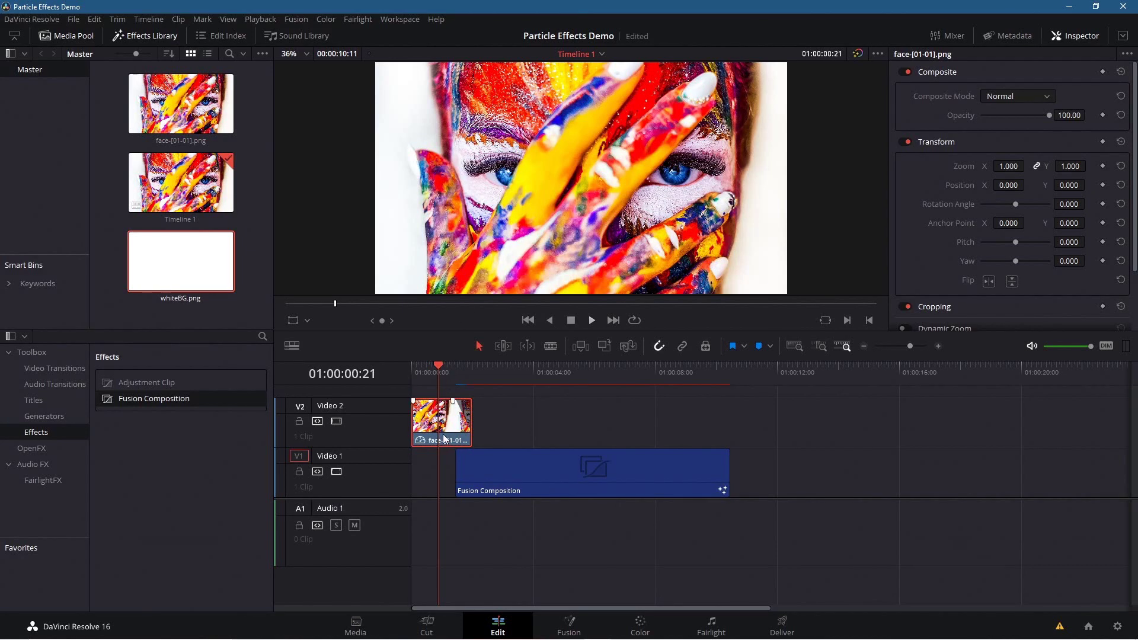
pyautogui.keyDown('ctrl'); pyautogui.click(495, 471); pyautogui.keyUp('ctrl')
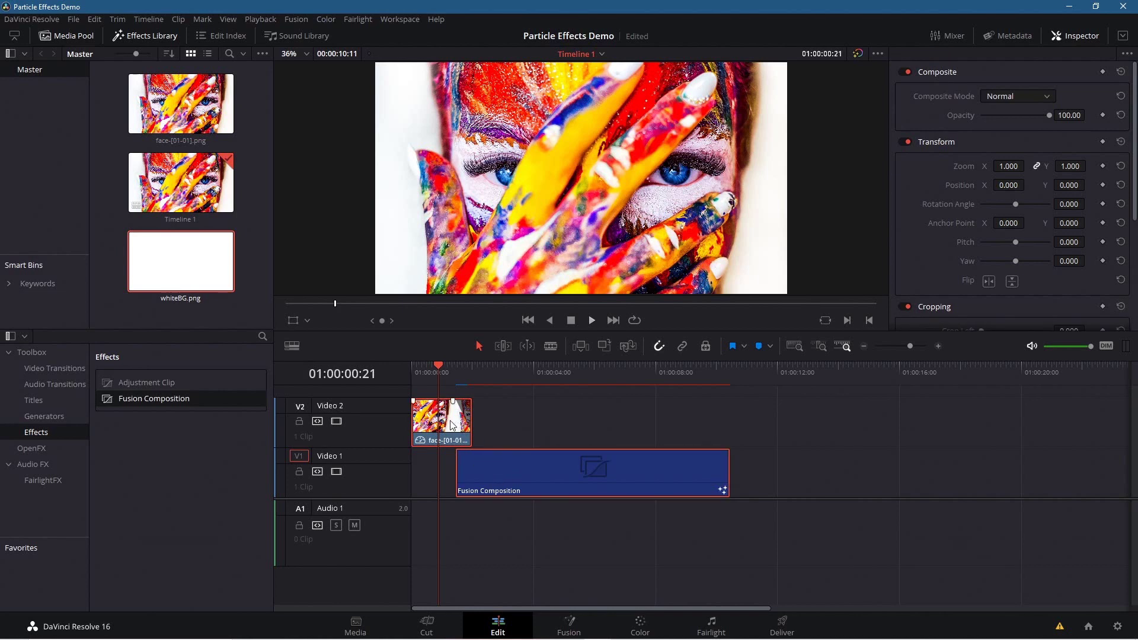
pyautogui.click(424, 425)
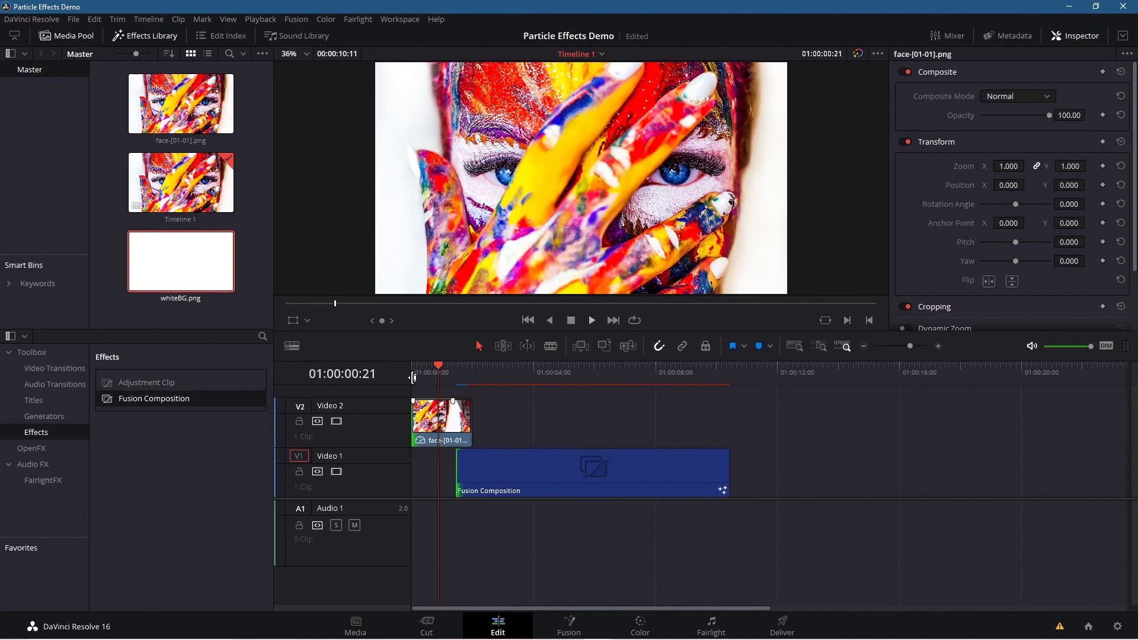
pyautogui.moveTo(430, 422)
pyautogui.mouseDown()
pyautogui.moveTo(428, 397)
pyautogui.moveTo(426, 411)
pyautogui.mouseUp()
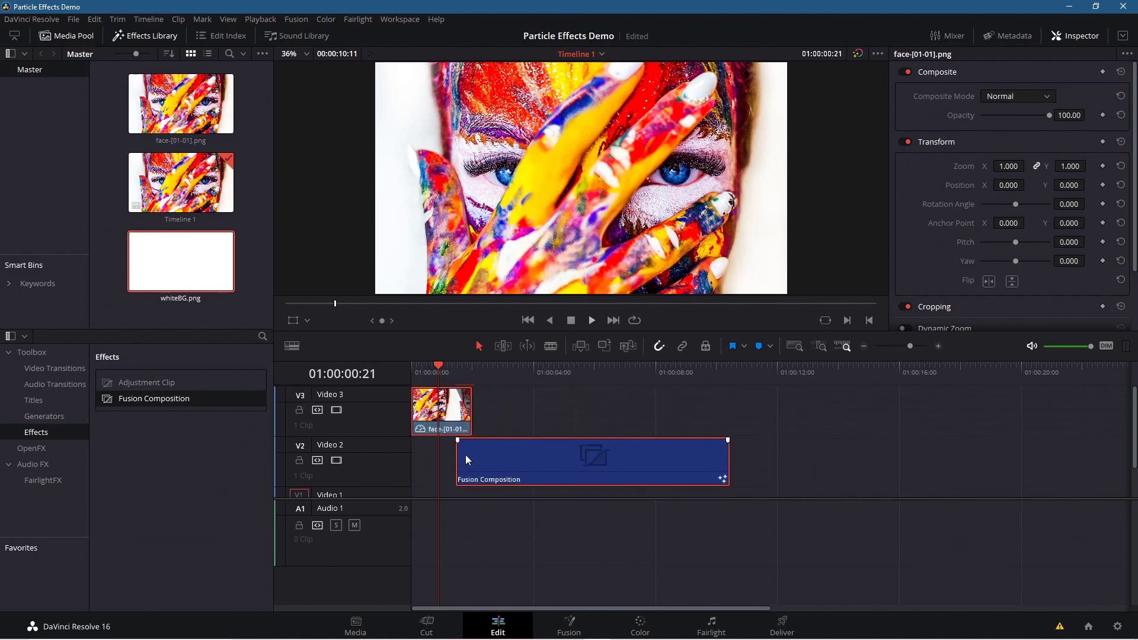
pyautogui.scroll(-3, 468, 456)
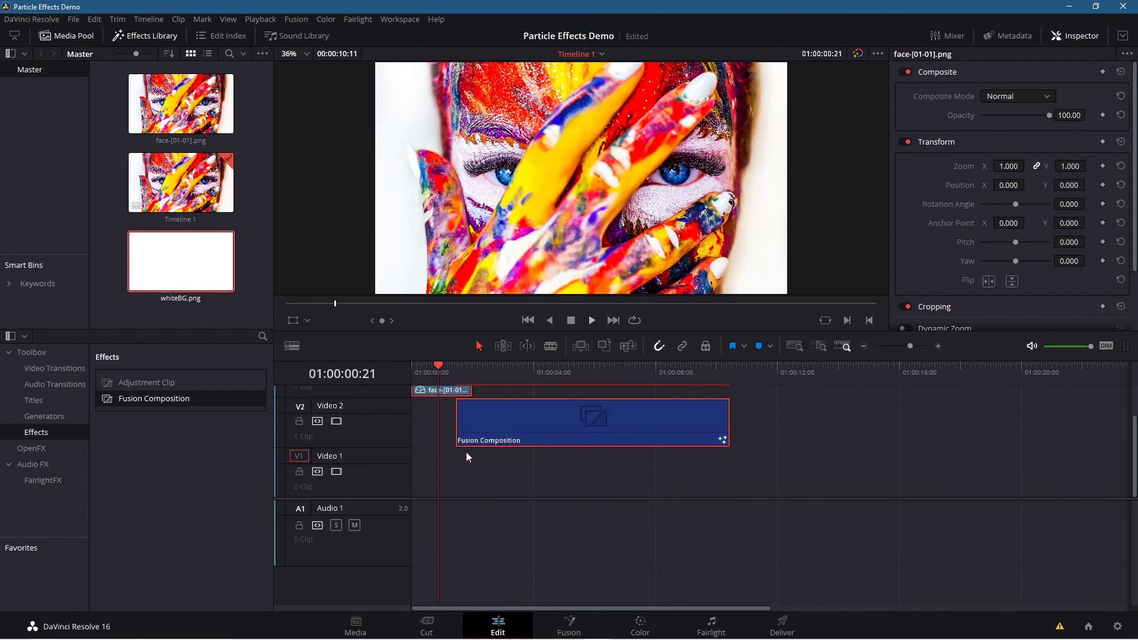
# Step: Place whiteBG.png on Video 1 beneath the Fusion Composition, extend it to the composition's full length, and preview a frame near the end
pyautogui.scroll(3, 358, 437)
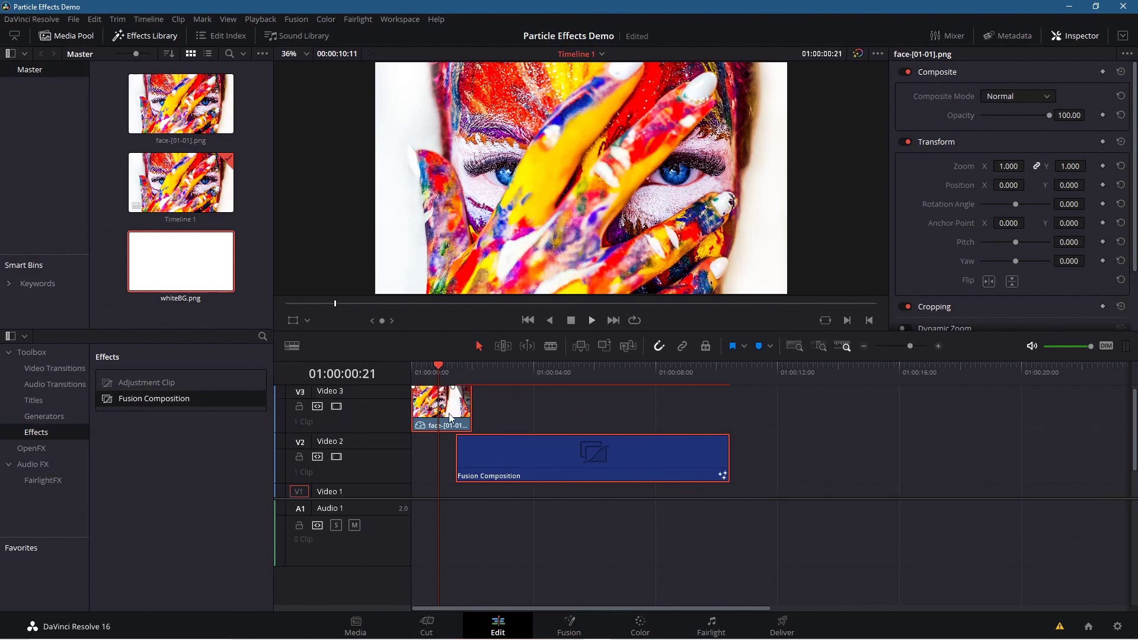
pyautogui.scroll(-1, 388, 460)
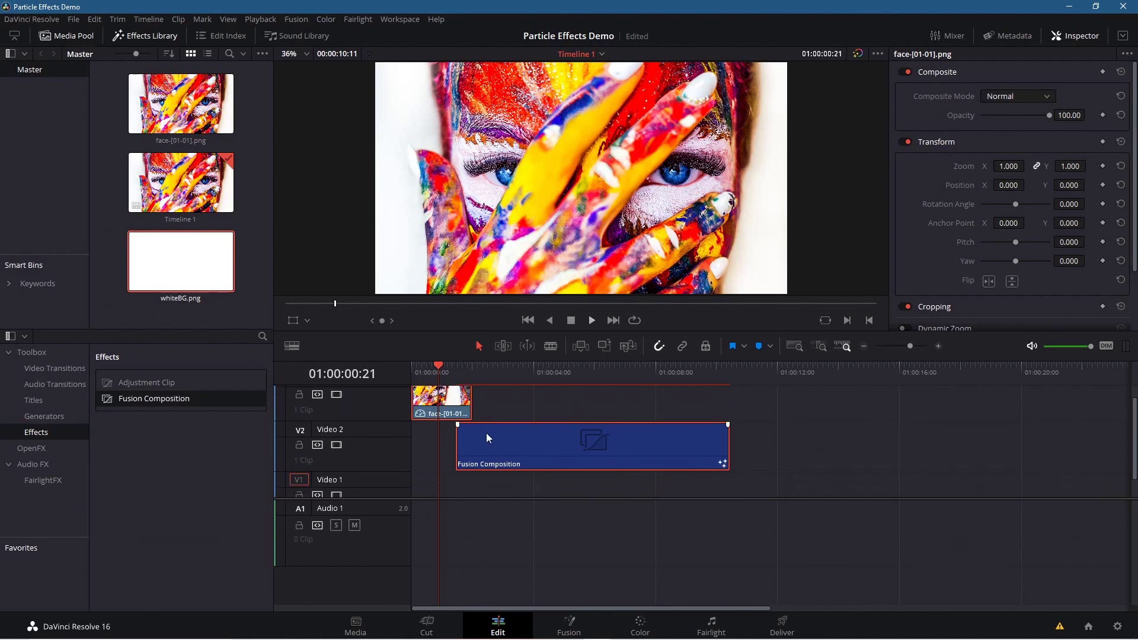
pyautogui.scroll(-2, 501, 441)
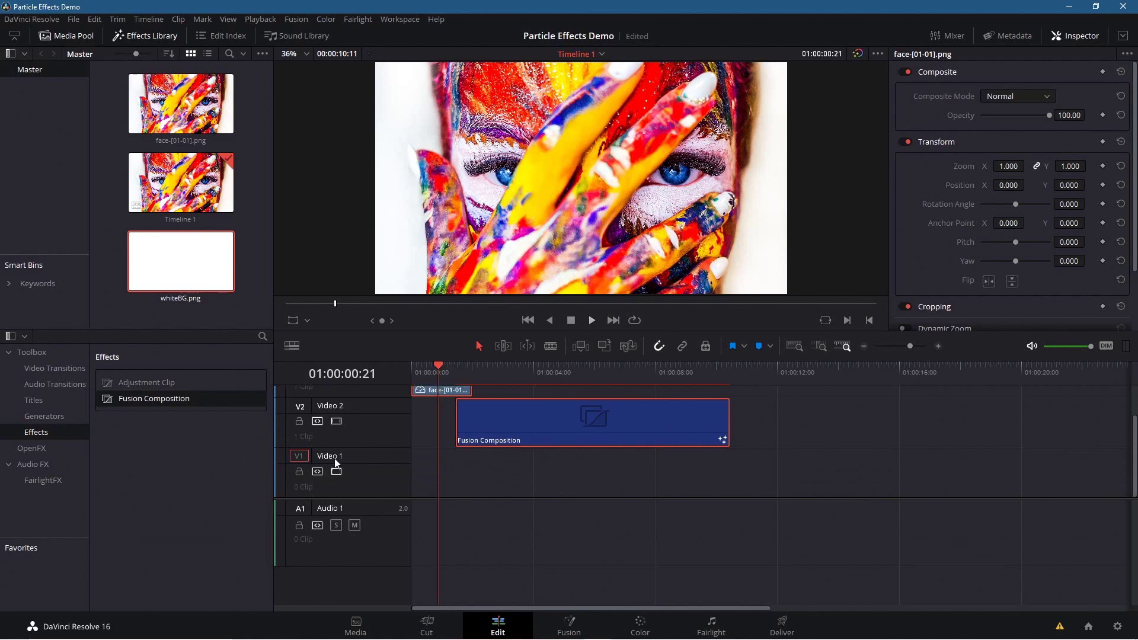
pyautogui.click(474, 472)
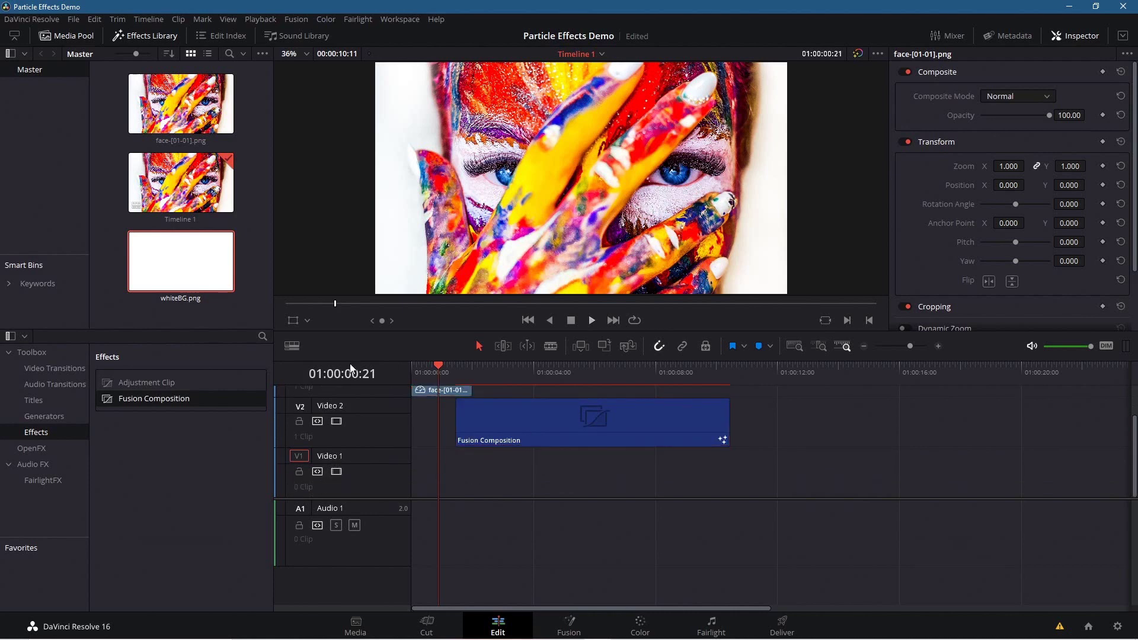
pyautogui.moveTo(183, 262); pyautogui.dragTo(463, 487)
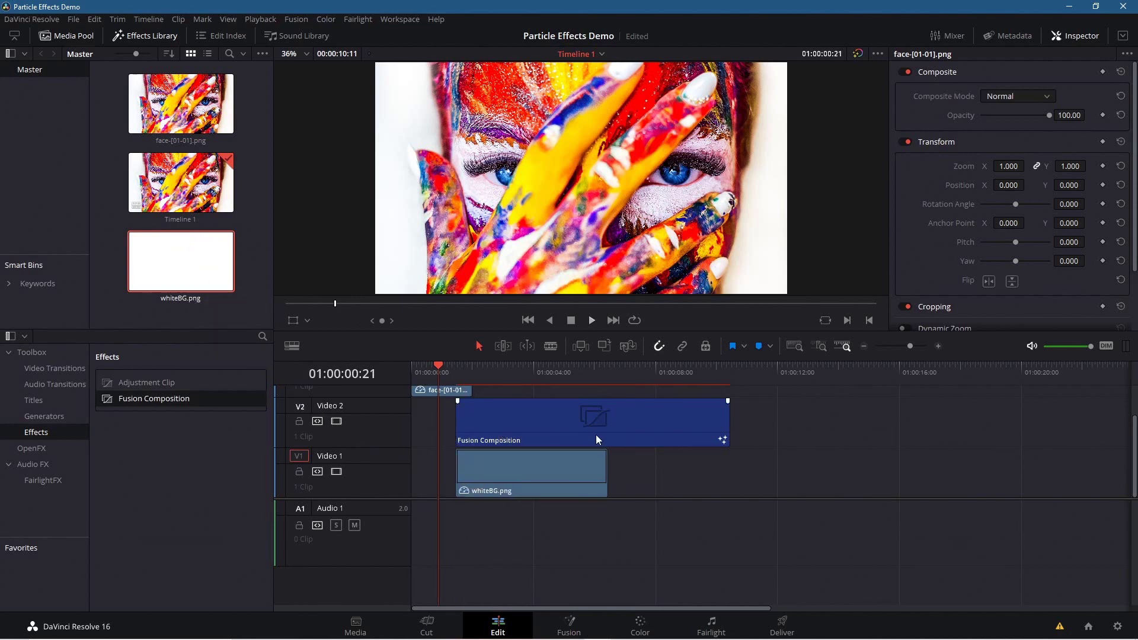
pyautogui.moveTo(605, 468); pyautogui.dragTo(722, 468)
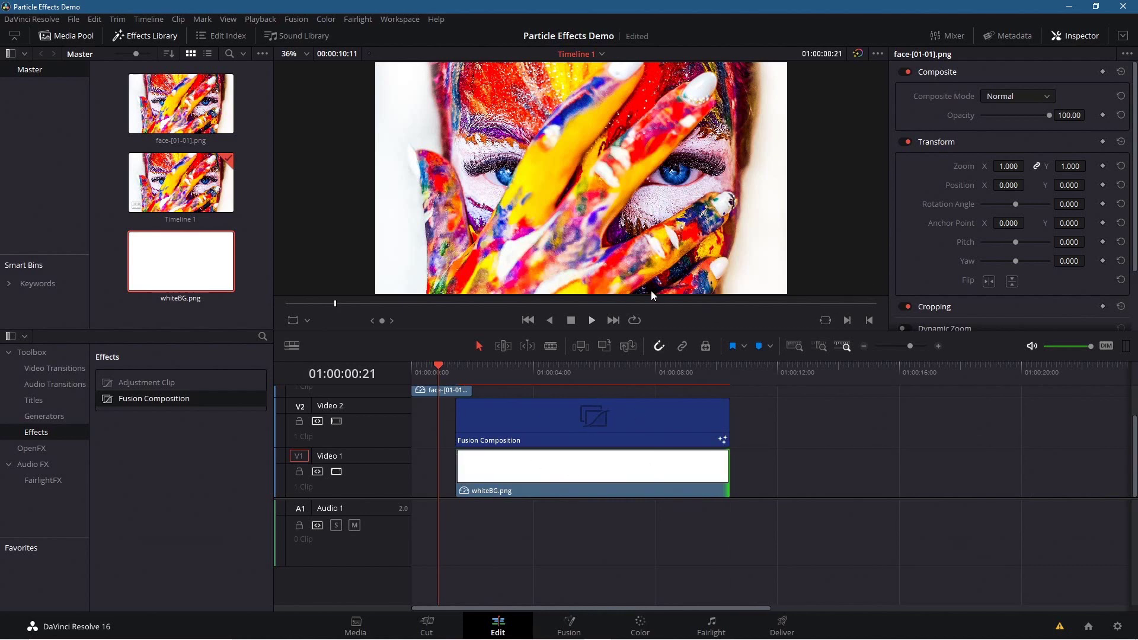
pyautogui.click(689, 373)
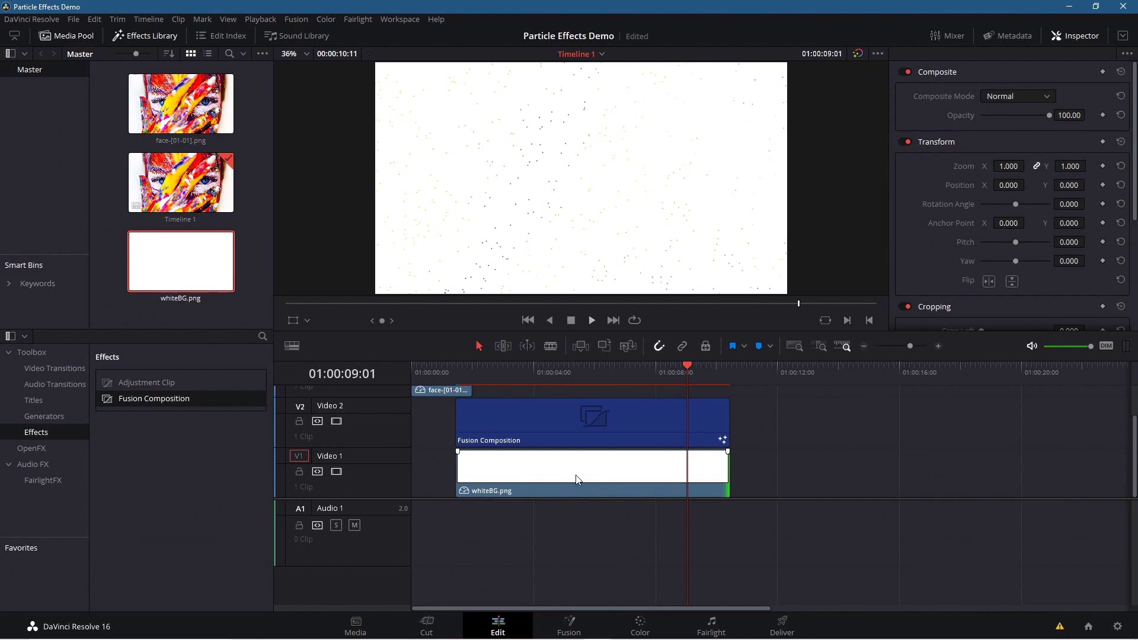
# Step: Open the Deliver page and return the playhead to the start of the timeline at 01:00:00:00
pyautogui.click(781, 625)
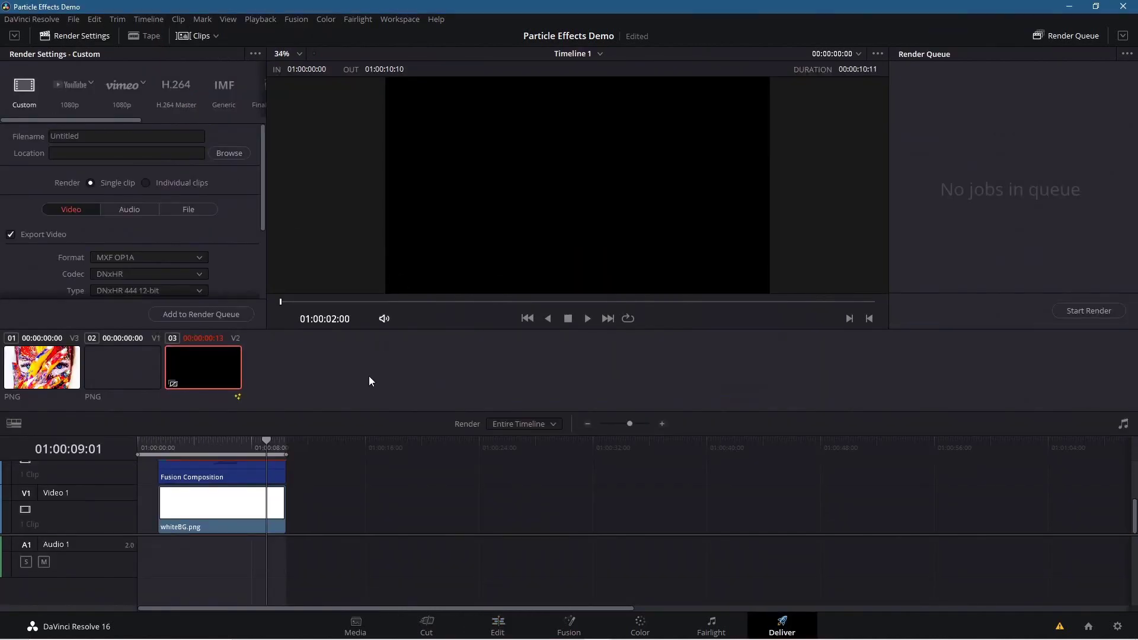
pyautogui.click(269, 441)
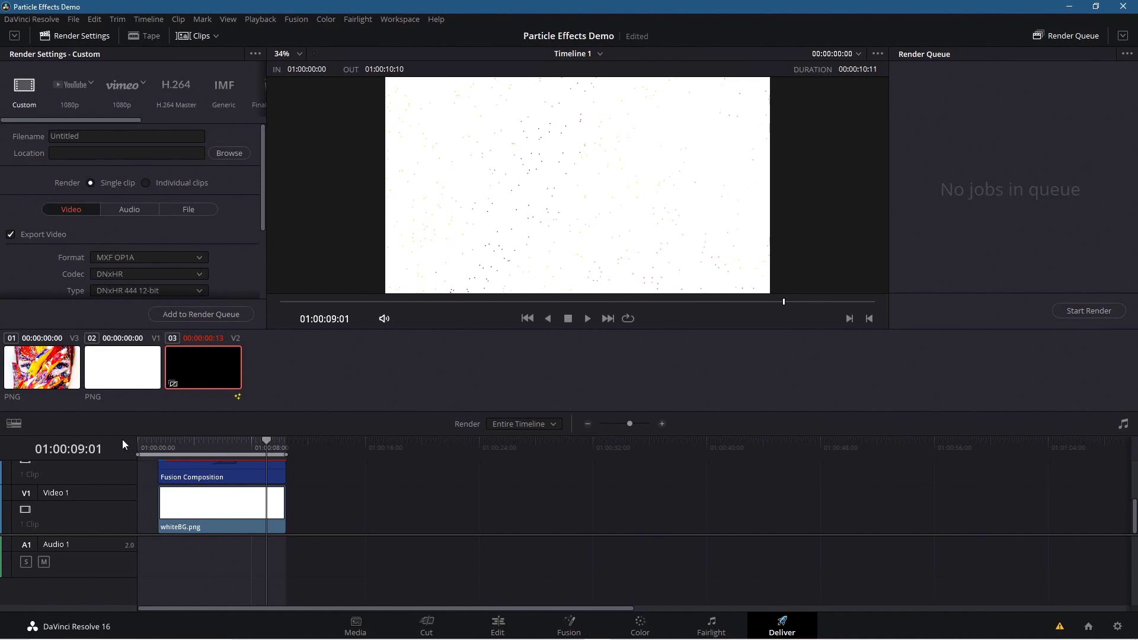
pyautogui.moveTo(263, 439); pyautogui.dragTo(108, 439)
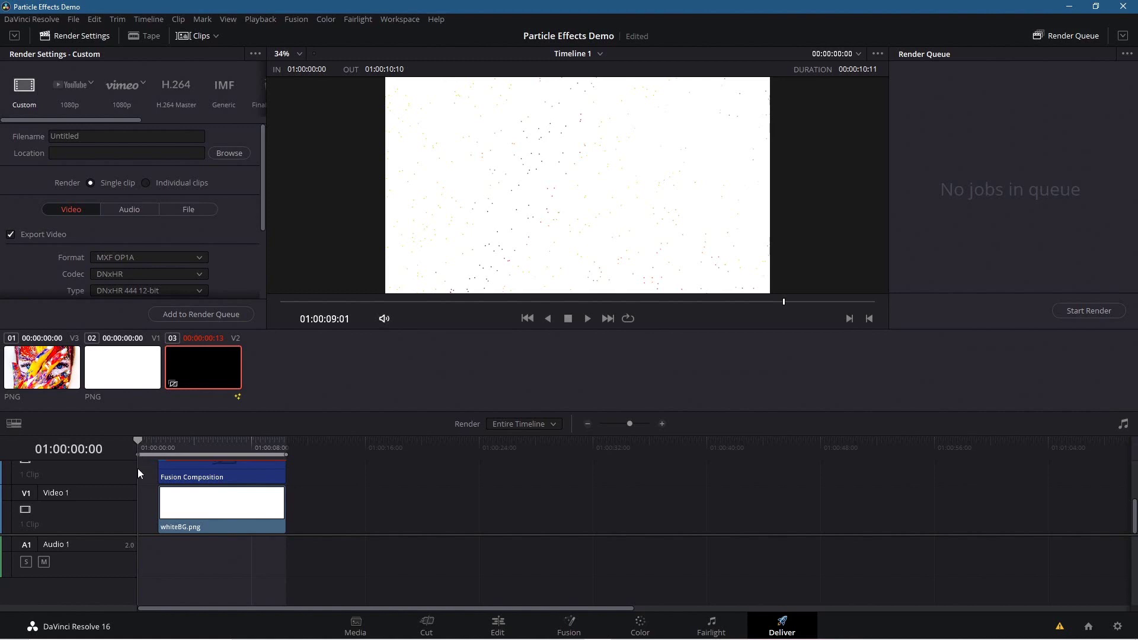
pyautogui.scroll(4, 139, 473)
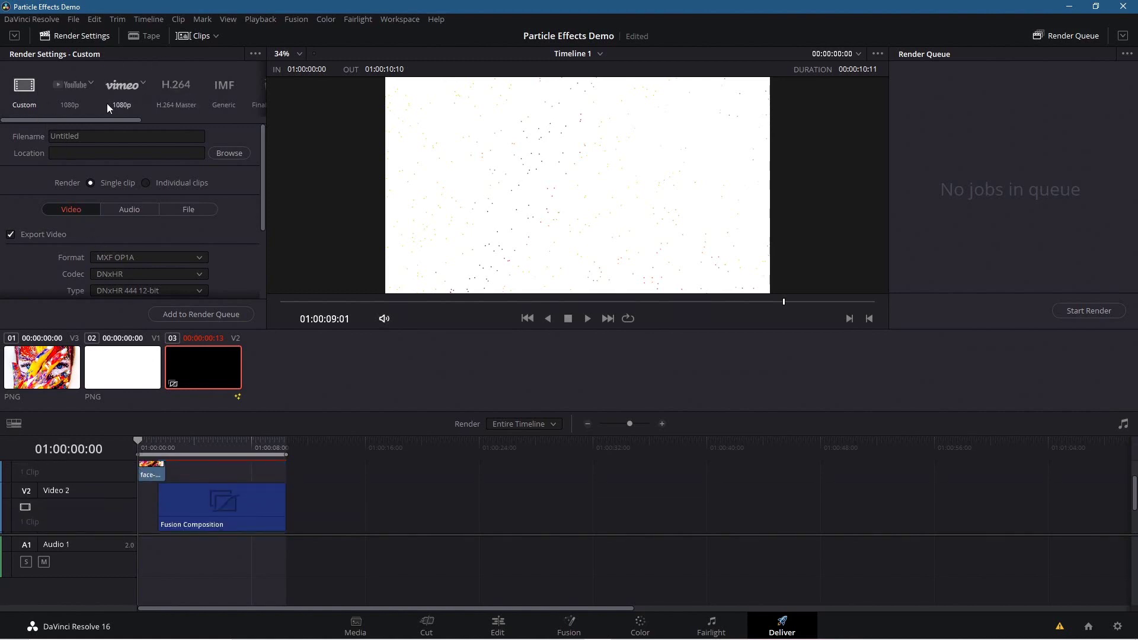
# Step: Choose the H.264 Master render preset and set the export format to MP4
pyautogui.click(176, 89)
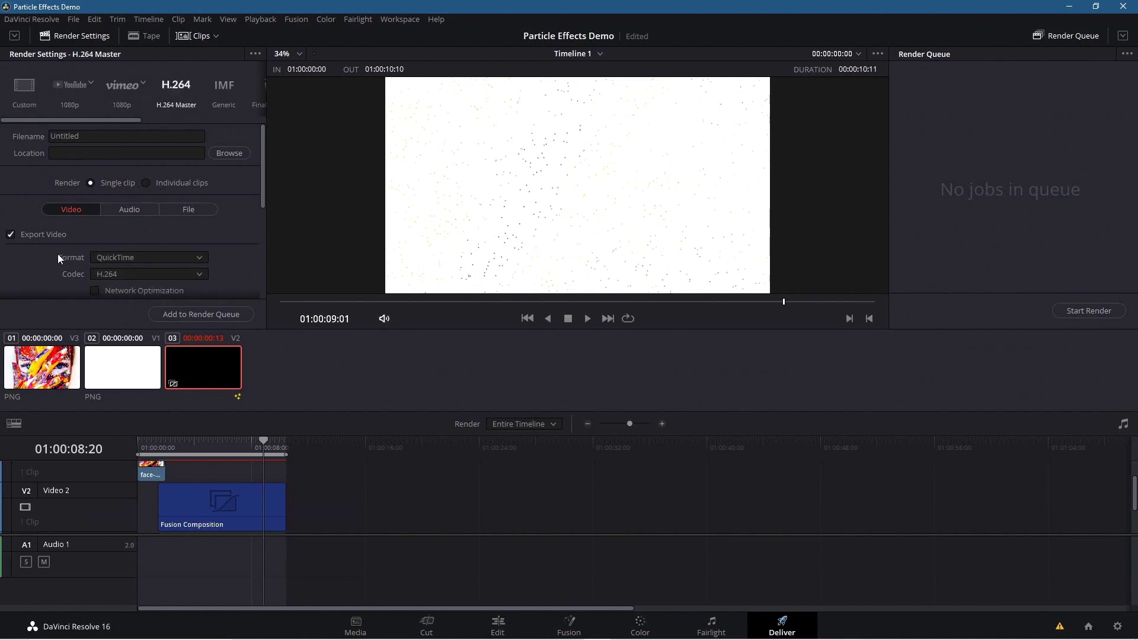
pyautogui.click(133, 258)
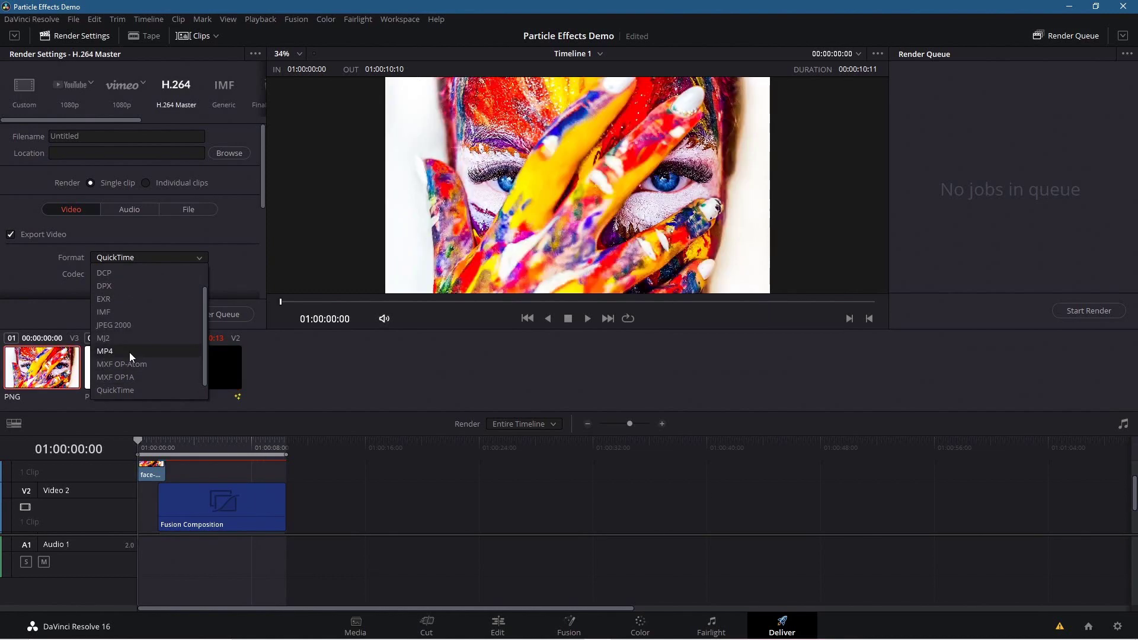
pyautogui.click(129, 352)
pyautogui.scroll(-5, 208, 237)
pyautogui.scroll(5, 208, 237)
# Step: Name the render "particle effect - 01" and save it in the desktop folder "00 - Particle Effects - DaVinci Resolve 16.2 Tutorial"
pyautogui.doubleClick(69, 137)
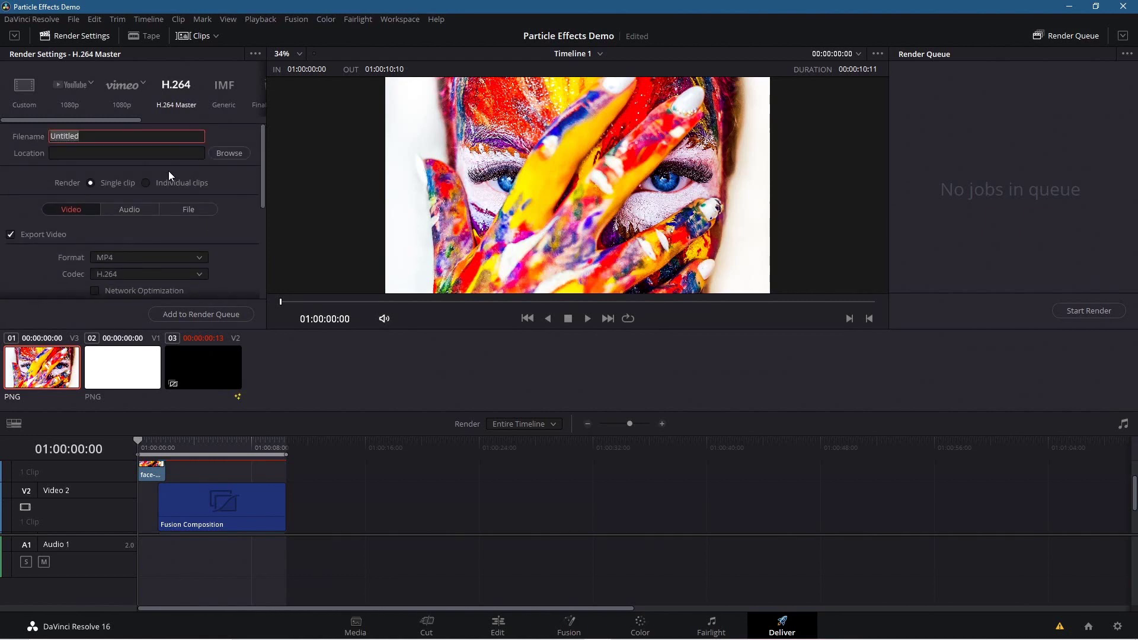
pyautogui.write('particle effect - 01')
pyautogui.click(222, 155)
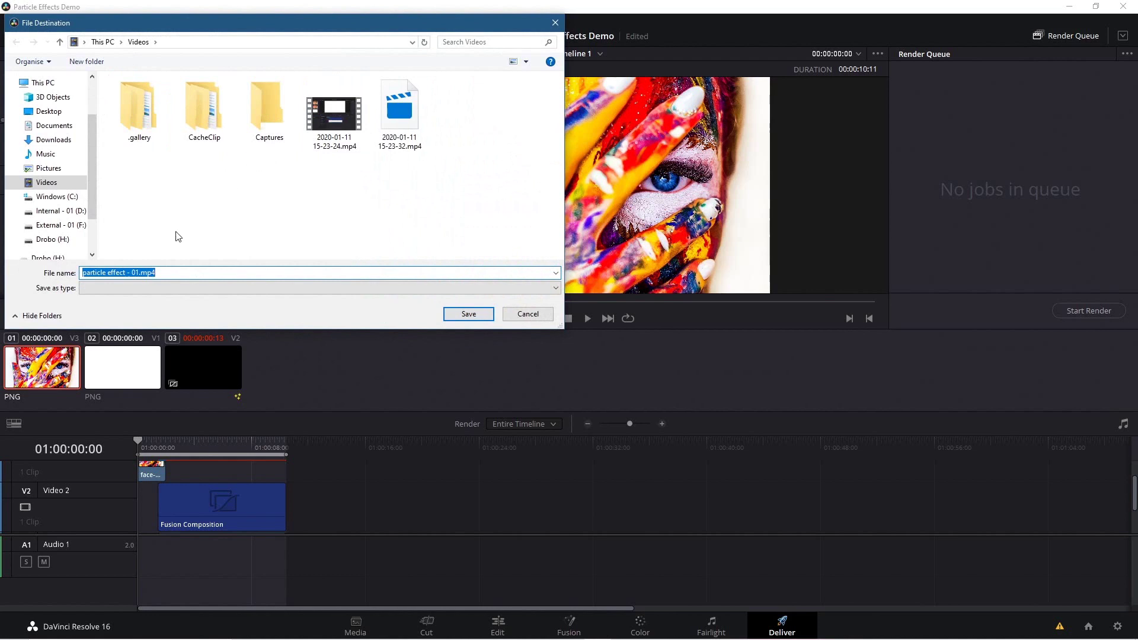
pyautogui.click(48, 111)
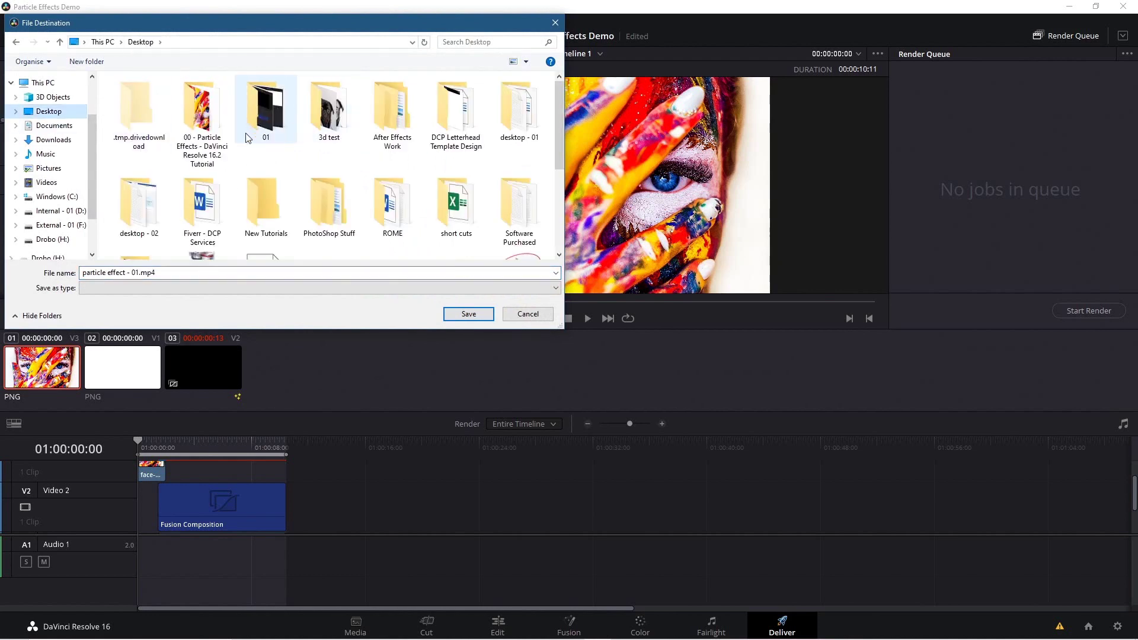
pyautogui.doubleClick(201, 115)
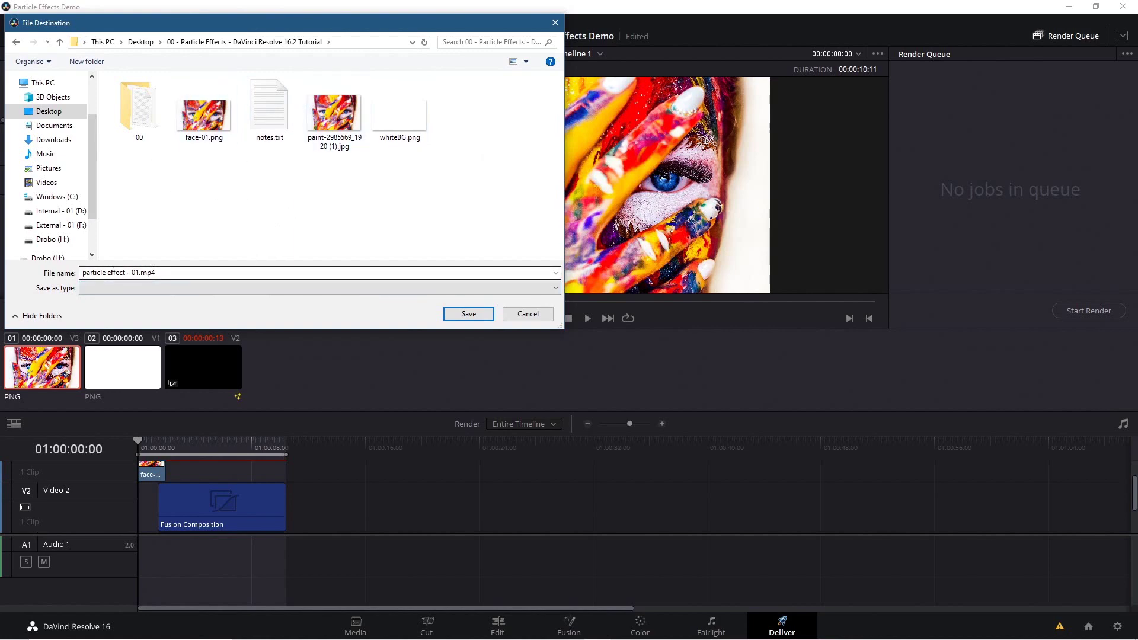
pyautogui.click(463, 313)
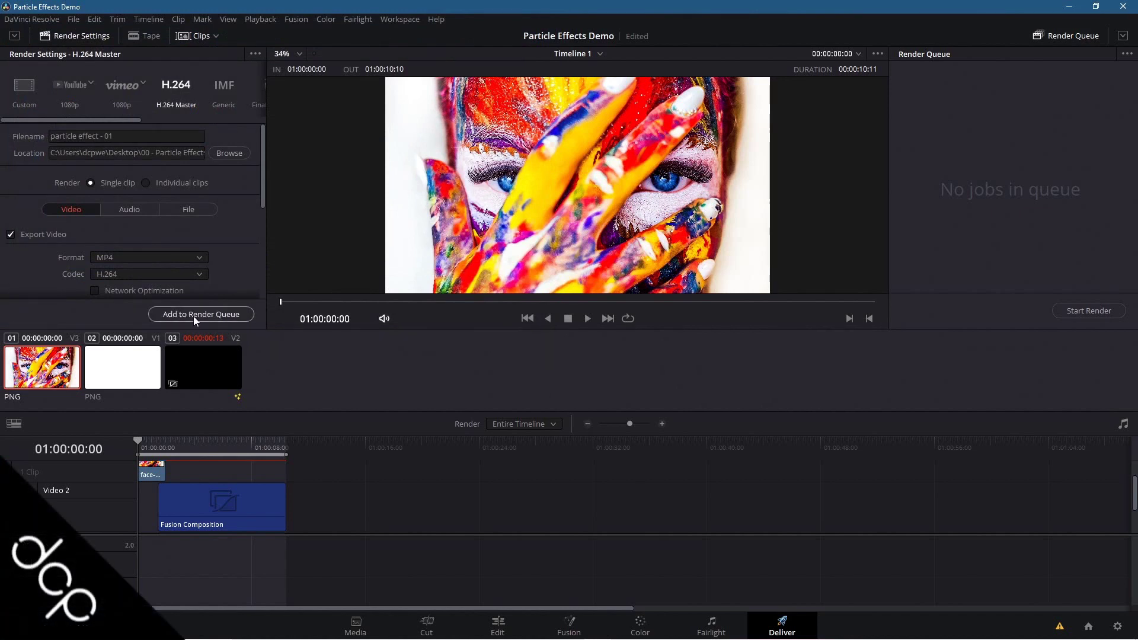
# Step: Add the timeline export to the render queue and start rendering it
pyautogui.click(224, 316)
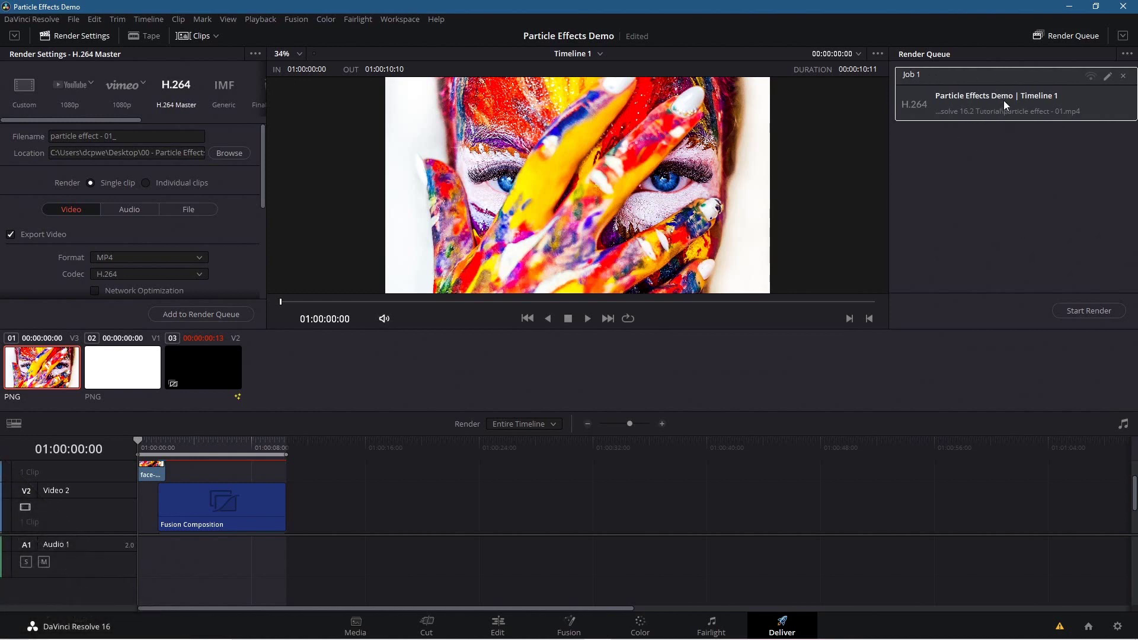
pyautogui.click(1094, 313)
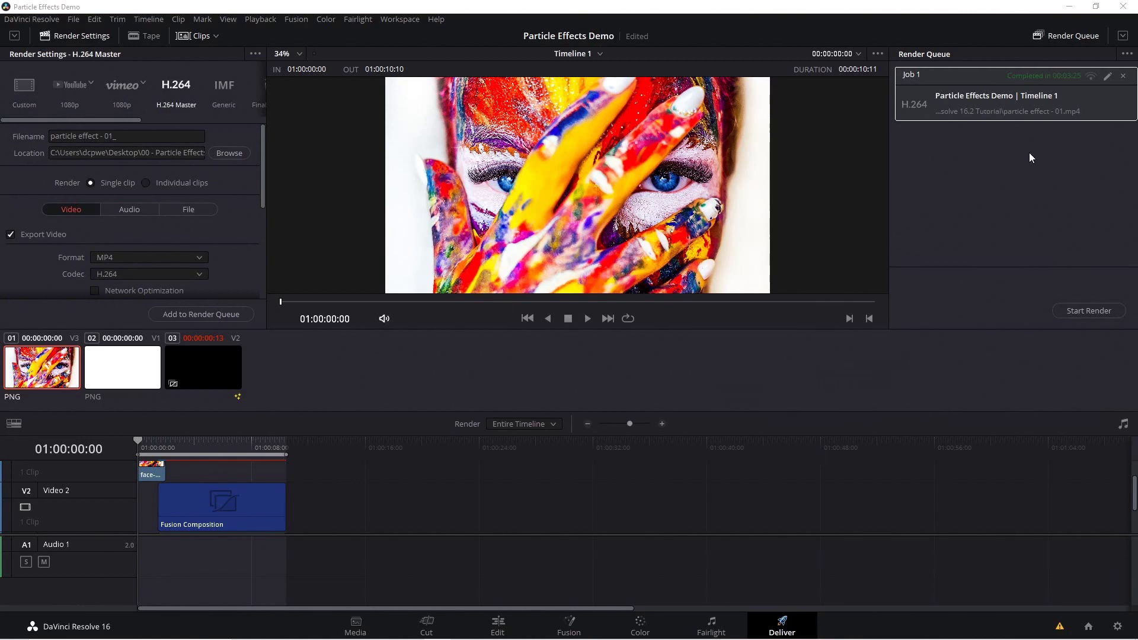
# Step: Minimize DaVinci Resolve, open the tutorial folder on the desktop, and play particle effect - 01.mp4 full screen
pyautogui.click(1071, 10)
pyautogui.doubleClick(1103, 19)
pyautogui.click(824, 127)
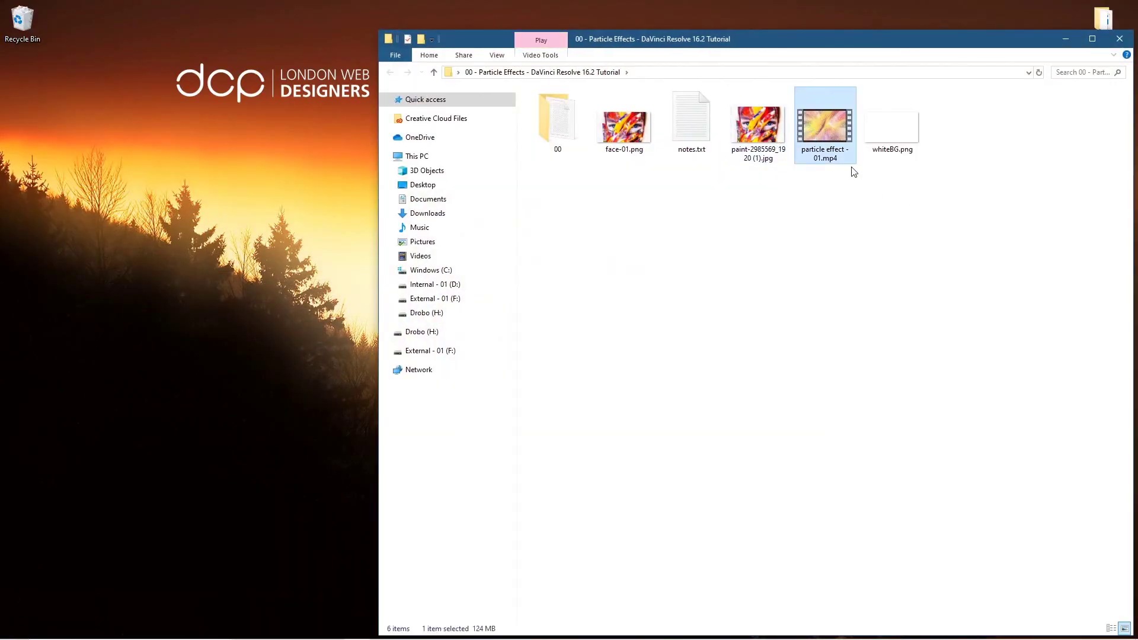
pyautogui.doubleClick(823, 125)
pyautogui.click(1109, 608)
pyautogui.click(1076, 543)
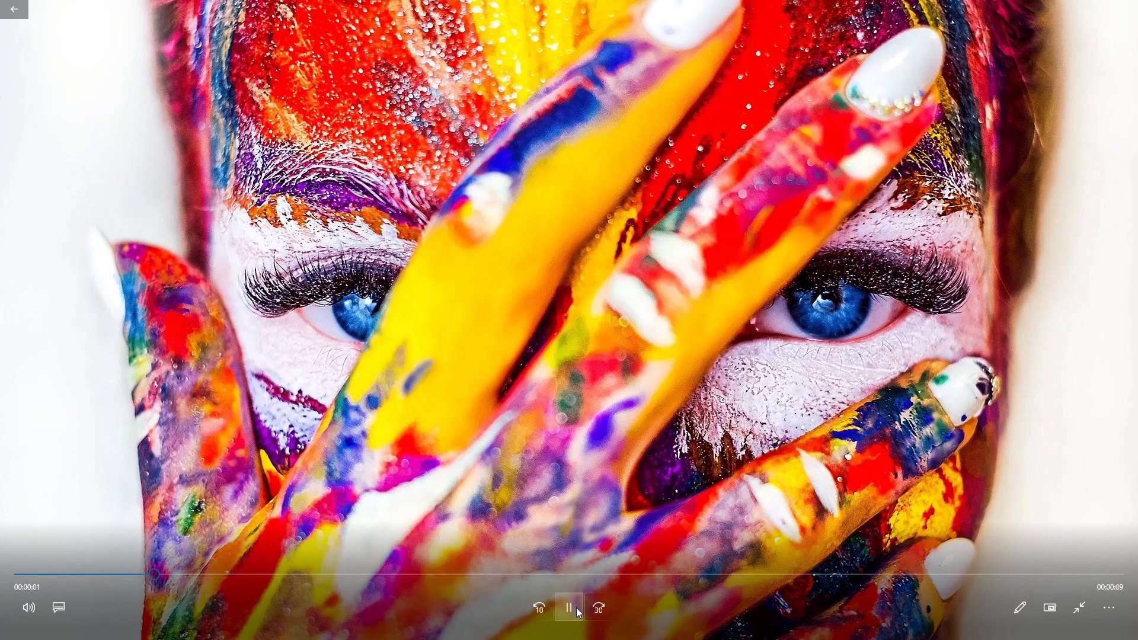
# Step: Pause the rendered video, scrub back and forth through the face-to-particles transition to examine it, and close the player
pyautogui.click(576, 607)
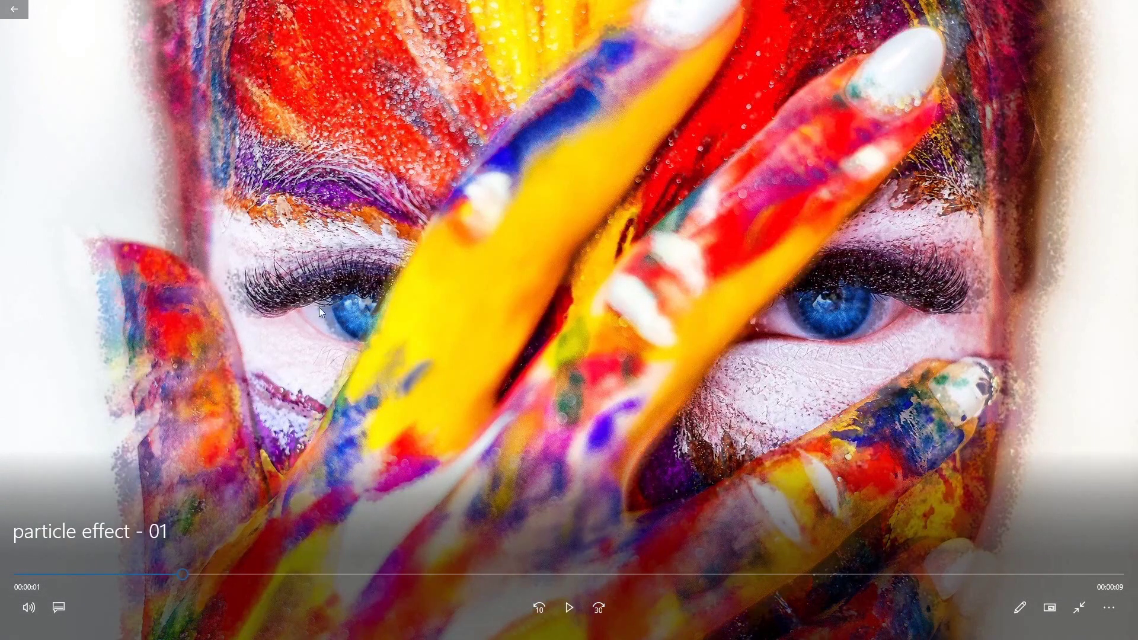
pyautogui.moveTo(181, 571); pyautogui.dragTo(217, 574)
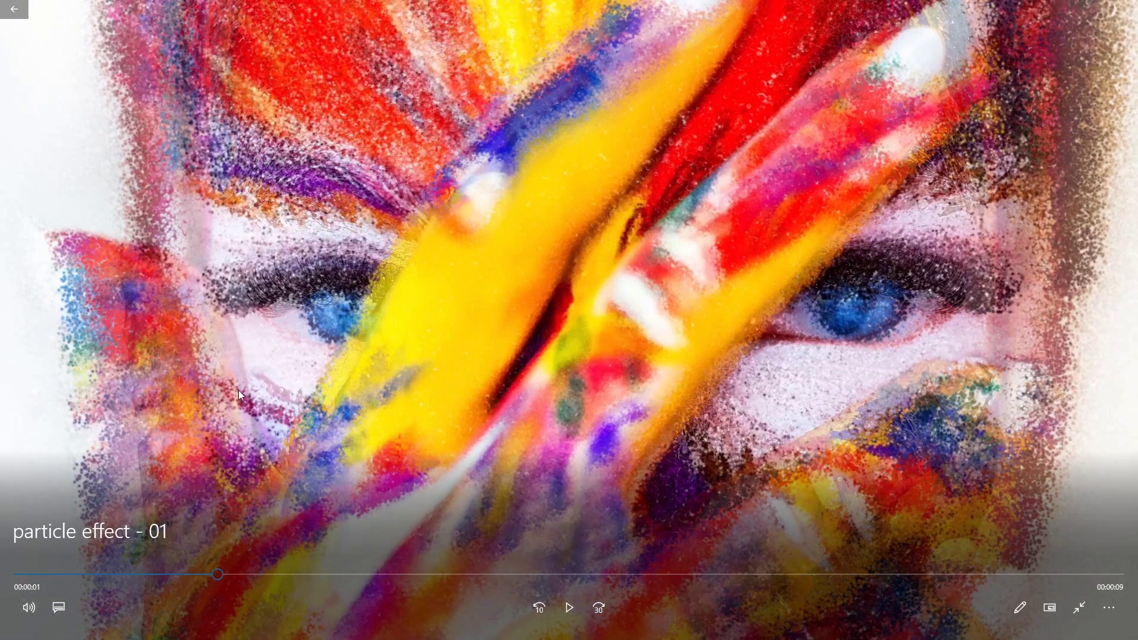
pyautogui.moveTo(219, 572)
pyautogui.mouseDown()
pyautogui.moveTo(180, 565)
pyautogui.moveTo(254, 566)
pyautogui.moveTo(187, 557)
pyautogui.moveTo(265, 549)
pyautogui.moveTo(165, 542)
pyautogui.moveTo(241, 557)
pyautogui.moveTo(695, 551)
pyautogui.moveTo(361, 560)
pyautogui.moveTo(1082, 586)
pyautogui.moveTo(807, 557)
pyautogui.moveTo(376, 549)
pyautogui.moveTo(83, 550)
pyautogui.moveTo(111, 551)
pyautogui.moveTo(58, 561)
pyautogui.moveTo(265, 563)
pyautogui.moveTo(27, 571)
pyautogui.moveTo(114, 571)
pyautogui.moveTo(64, 572)
pyautogui.mouseUp()
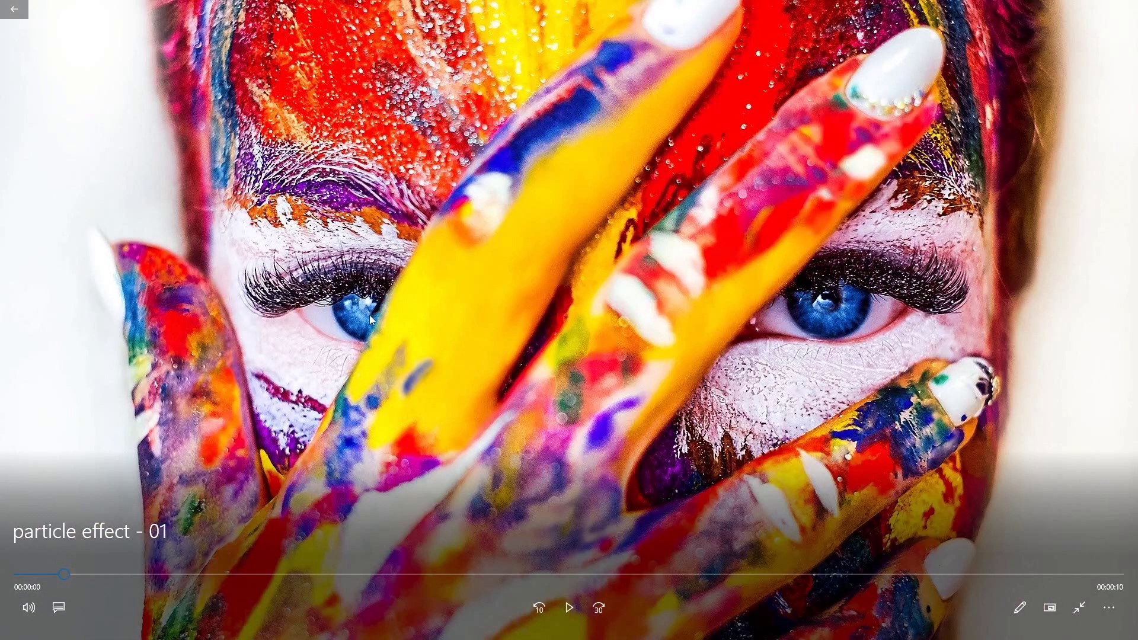
pyautogui.moveTo(66, 573); pyautogui.dragTo(282, 561)
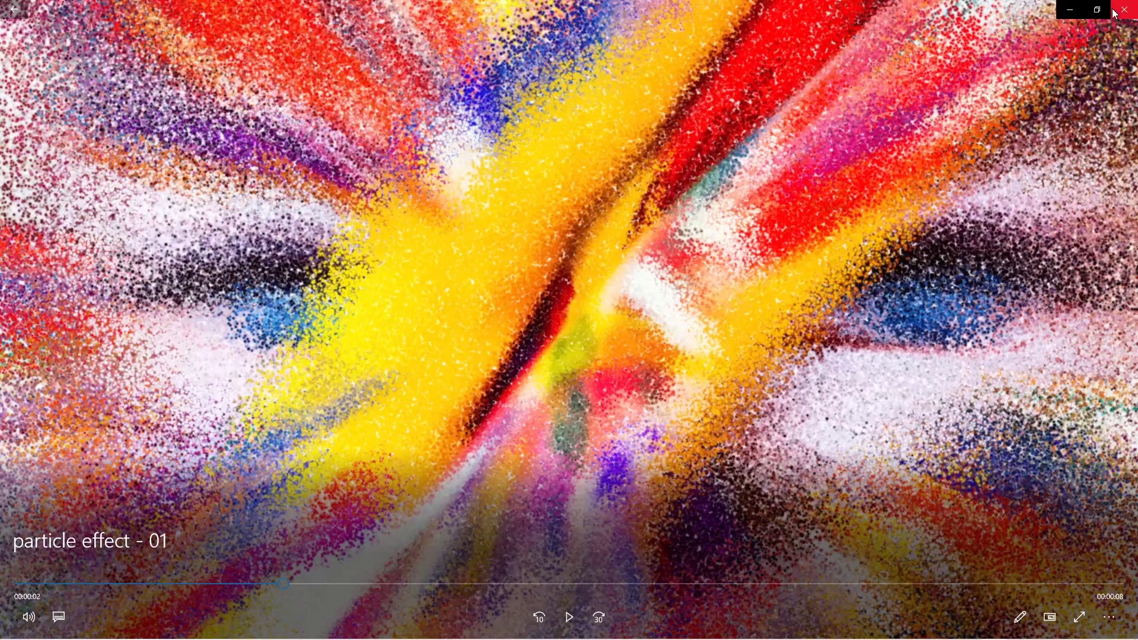
pyautogui.click(1114, 13)
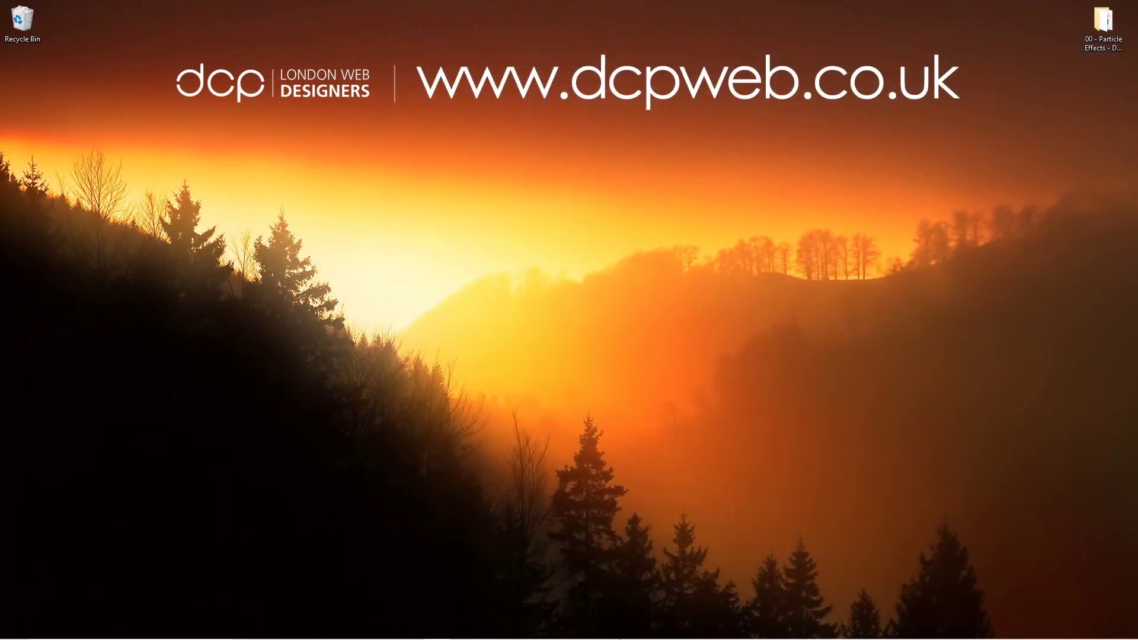
# Step: Return to DaVinci Resolve's Edit page and adjust the fade-out at the end of the face clip on Video 3
pyautogui.moveTo(784, 635)
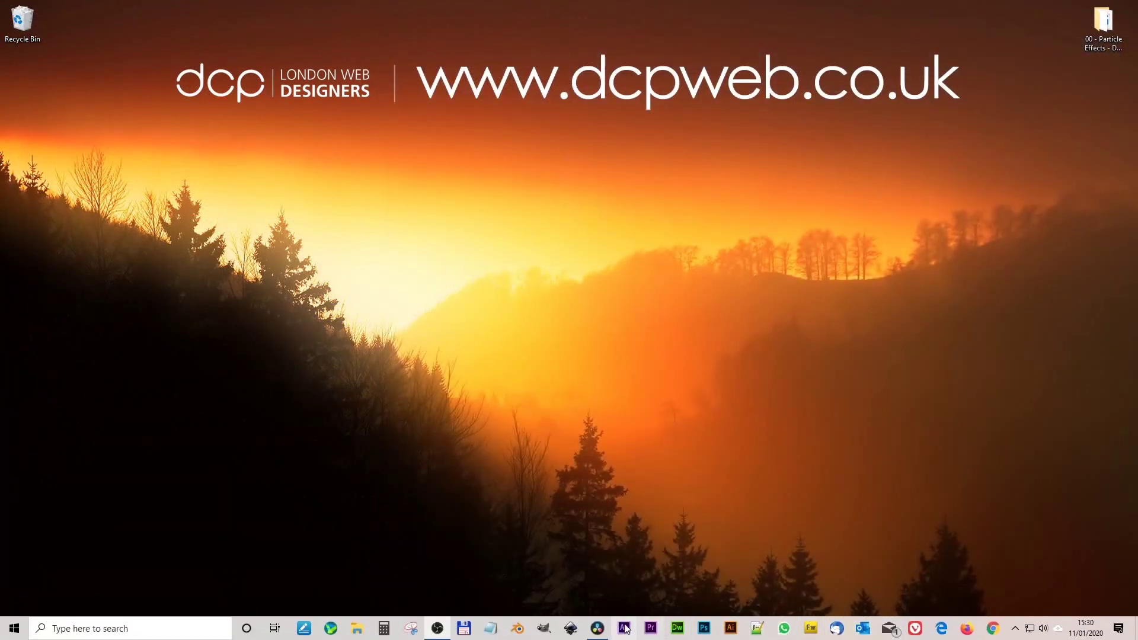
pyautogui.click(597, 627)
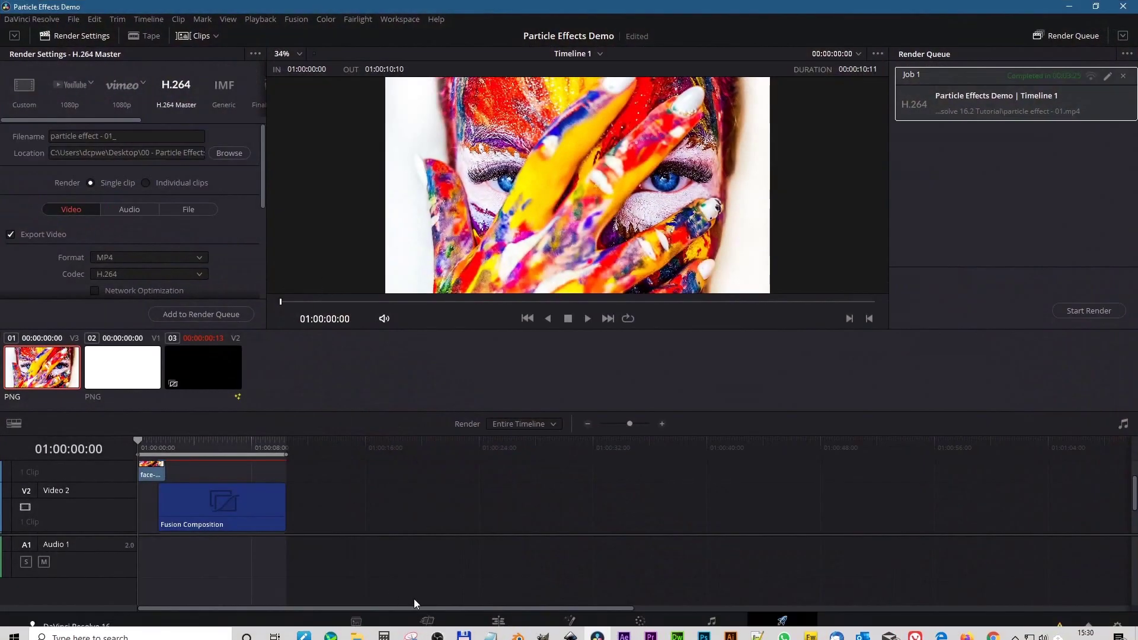
pyautogui.click(498, 625)
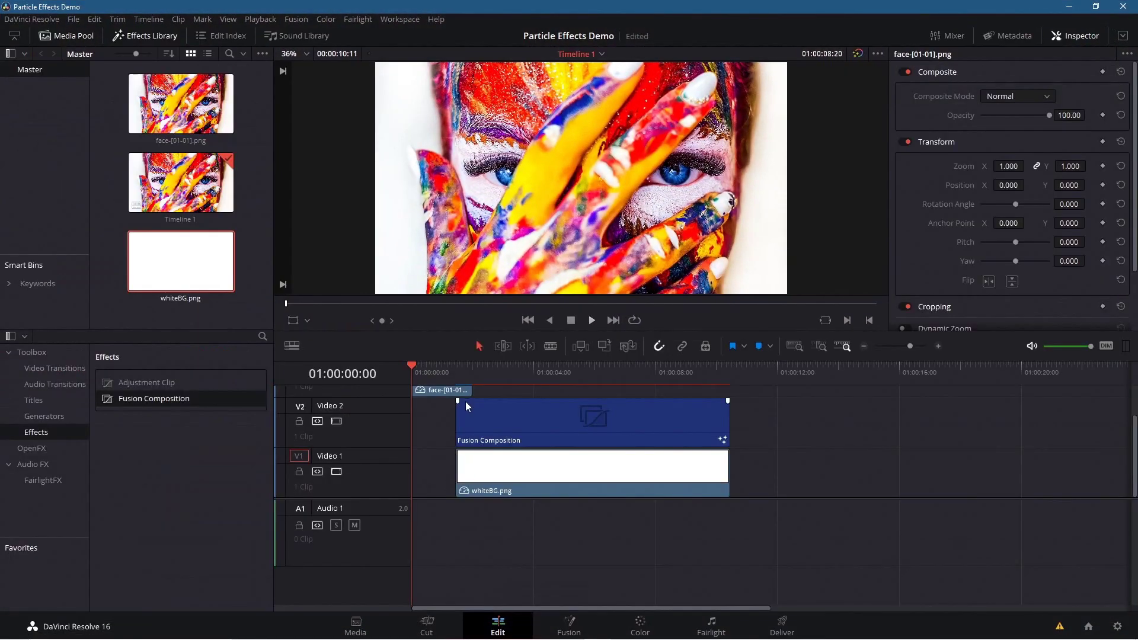
pyautogui.scroll(3, 475, 410)
pyautogui.moveTo(458, 390); pyautogui.dragTo(462, 391)
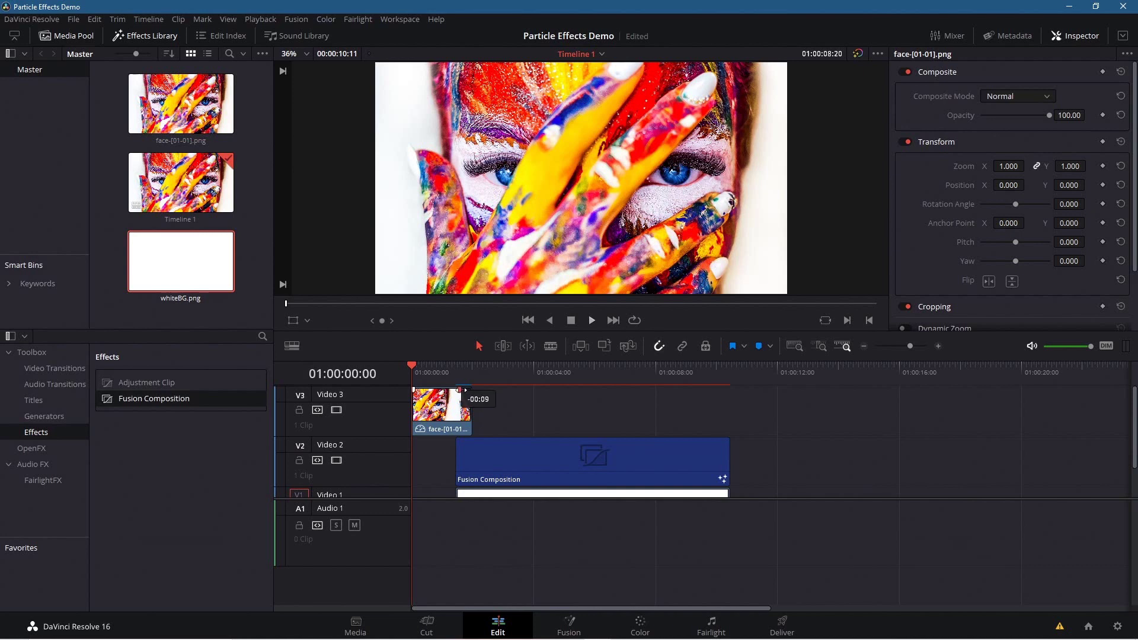
pyautogui.moveTo(460, 390); pyautogui.dragTo(470, 391)
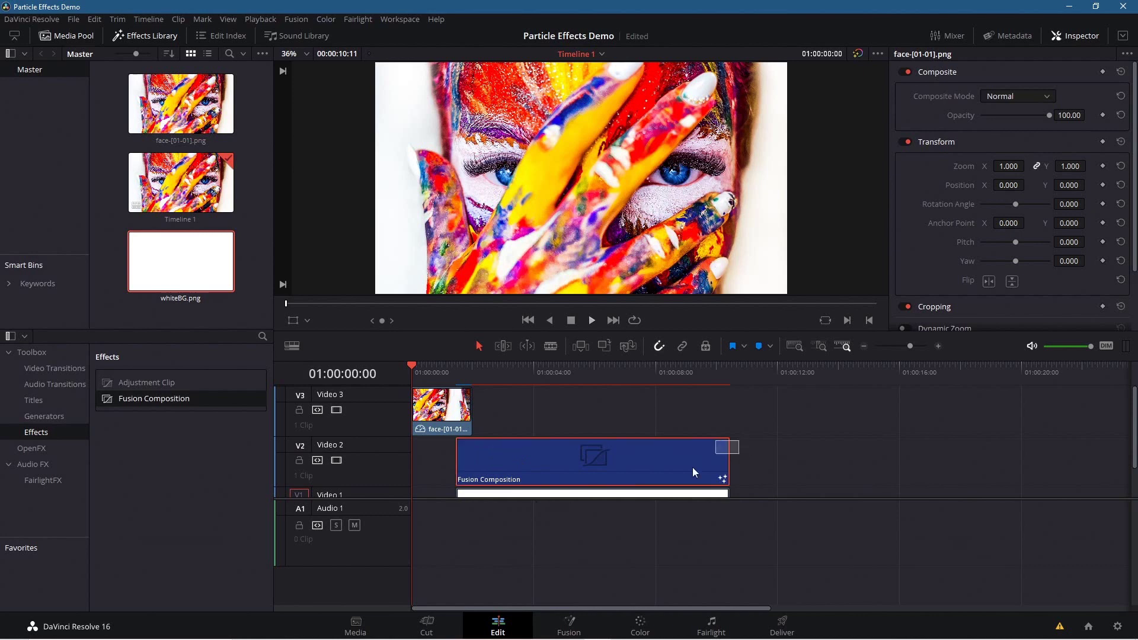
# Step: Select the Fusion Composition and whiteBG.png clips together and move them about 3 frames later on the timeline
pyautogui.scroll(-2, 706, 458)
pyautogui.moveTo(497, 503); pyautogui.dragTo(497, 403)
pyautogui.scroll(1, 450, 441)
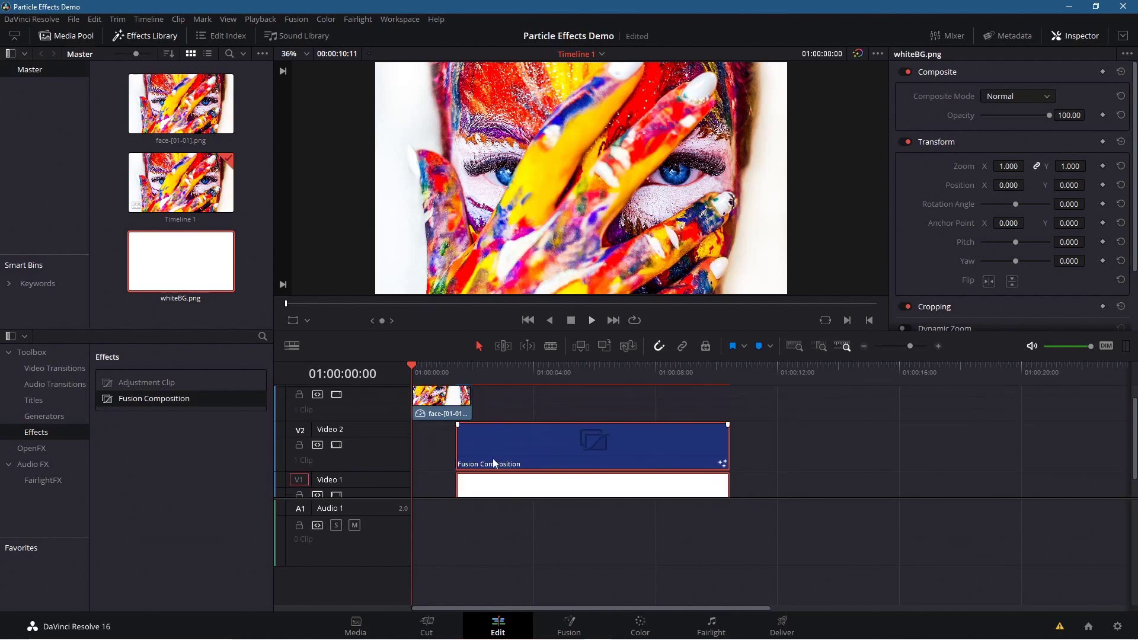
pyautogui.moveTo(483, 444); pyautogui.dragTo(486, 448)
pyautogui.scroll(1, 468, 433)
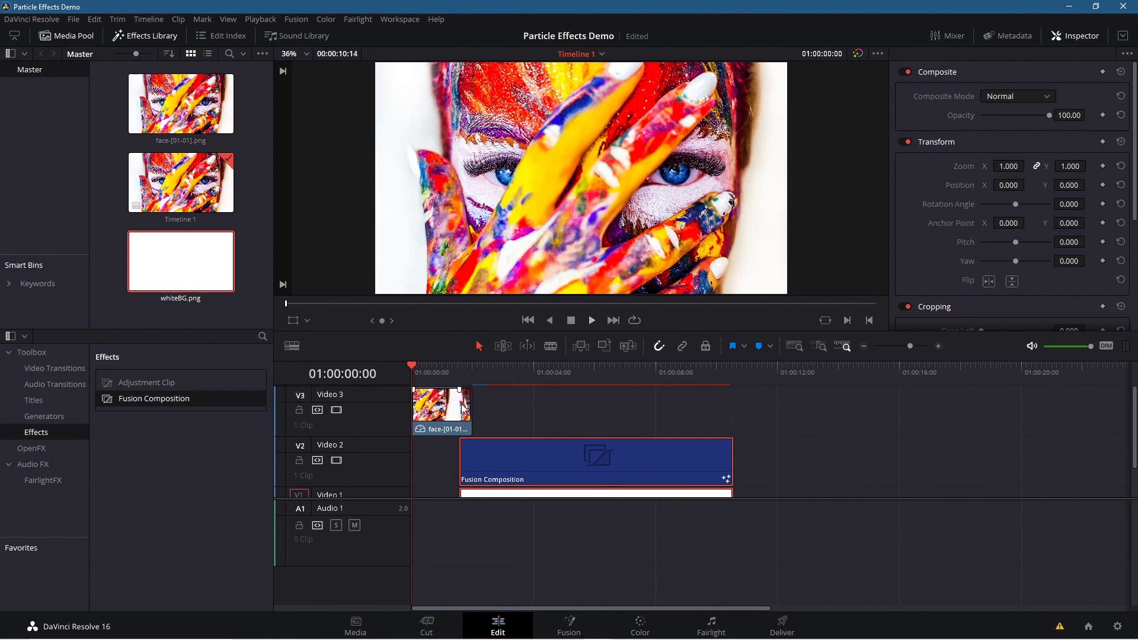
# Step: Fine-tune the face clip's fade-out length against the shifted Fusion Composition
pyautogui.moveTo(475, 434)
pyautogui.moveTo(464, 392)
pyautogui.moveTo(466, 392); pyautogui.dragTo(464, 391)
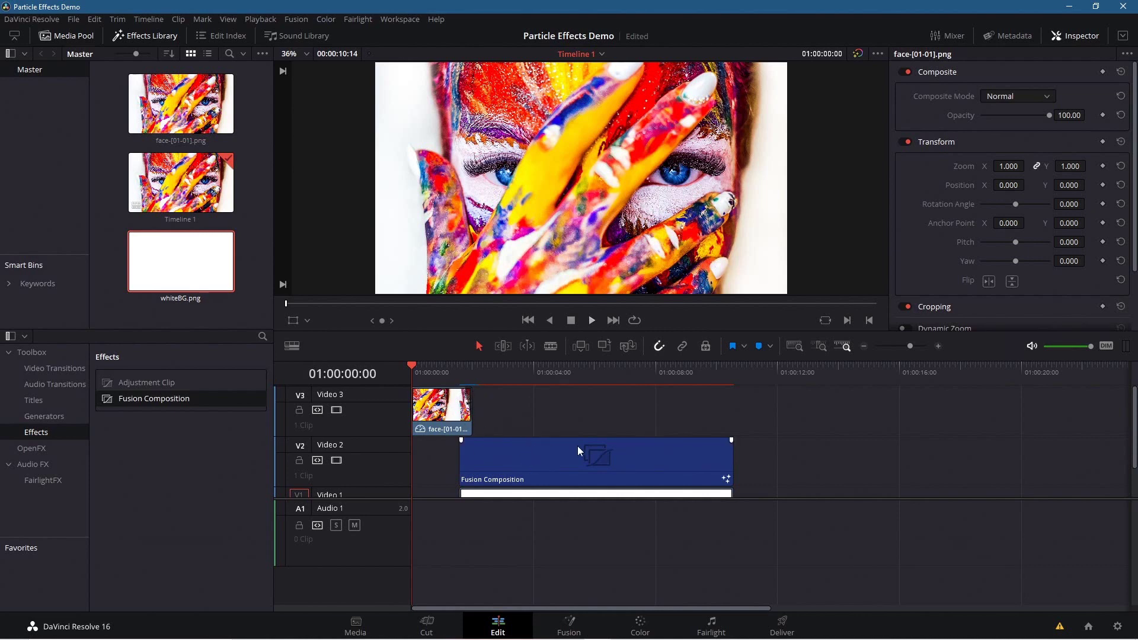
# Step: Nudge the Fusion Composition and whiteBG.png clips slightly later once more, and minimize DaVinci Resolve
pyautogui.scroll(-1, 507, 499)
pyautogui.moveTo(507, 499); pyautogui.dragTo(515, 420)
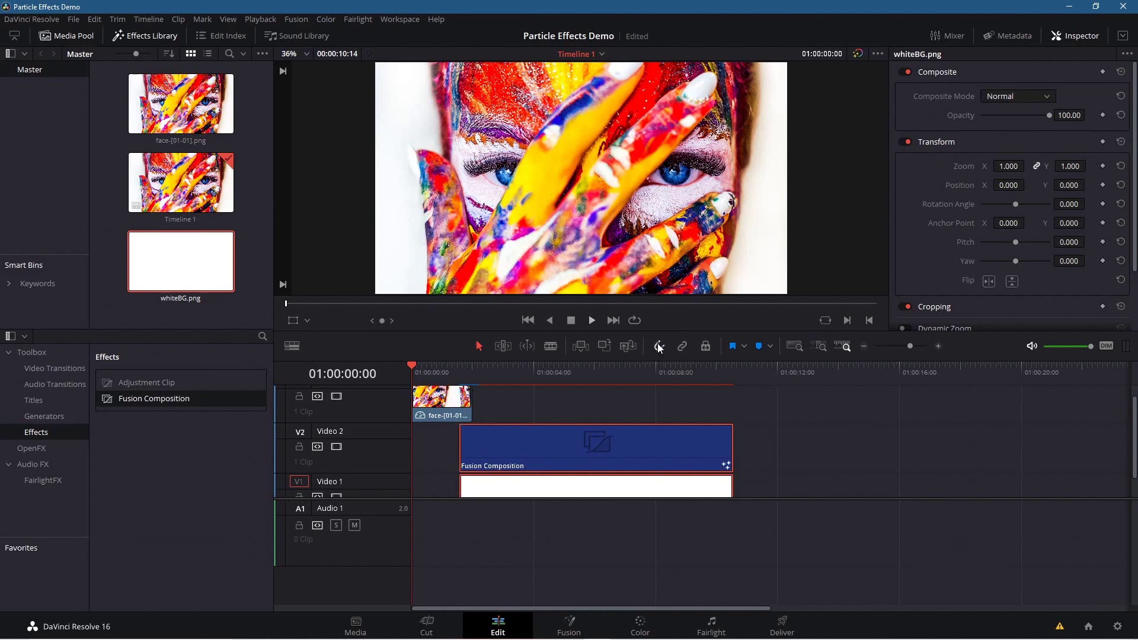
pyautogui.moveTo(471, 439); pyautogui.dragTo(474, 439)
pyautogui.click(1069, 6)
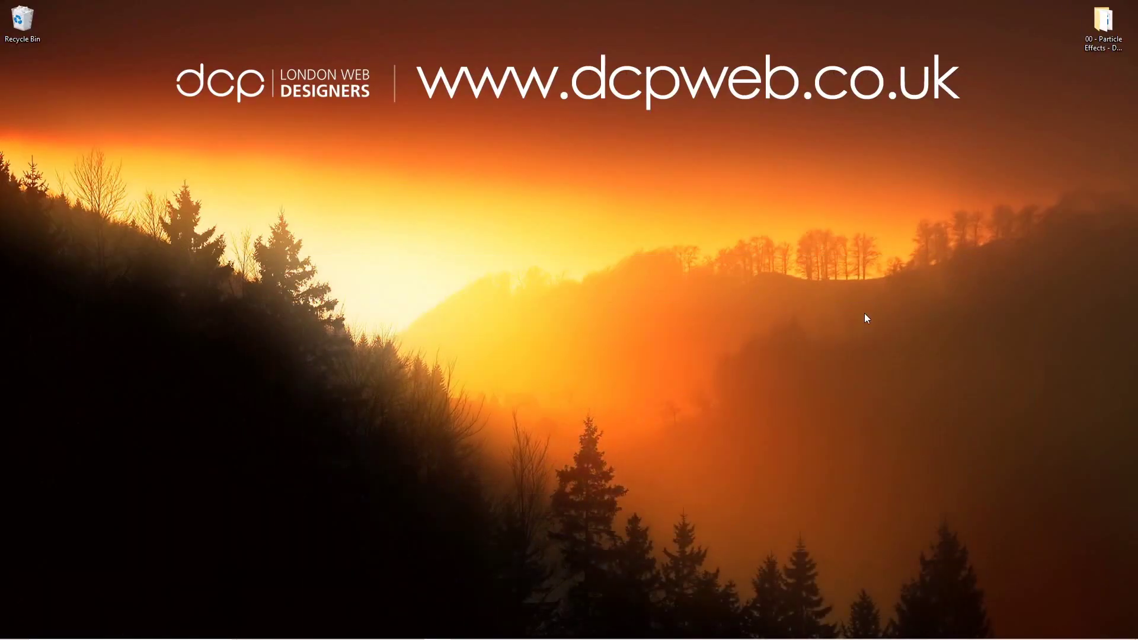